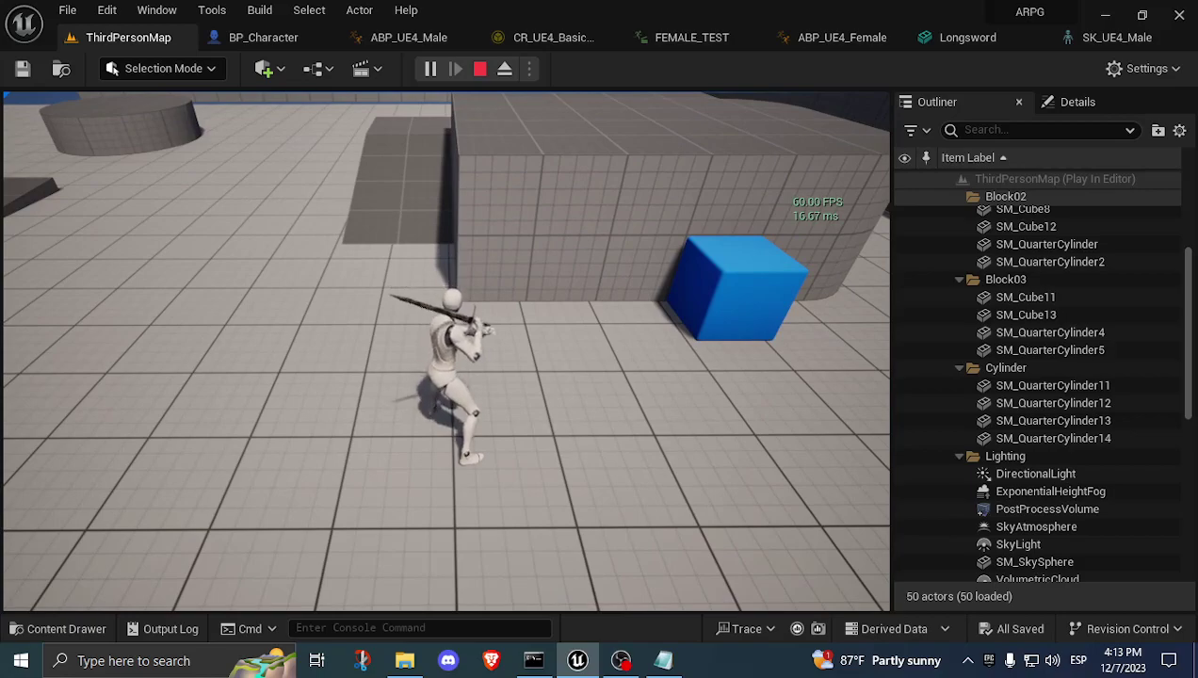
Walk the character through the level, end the play session, and open the SK_UE4_Male skeleton.
{"action": "key", "text": "w"}
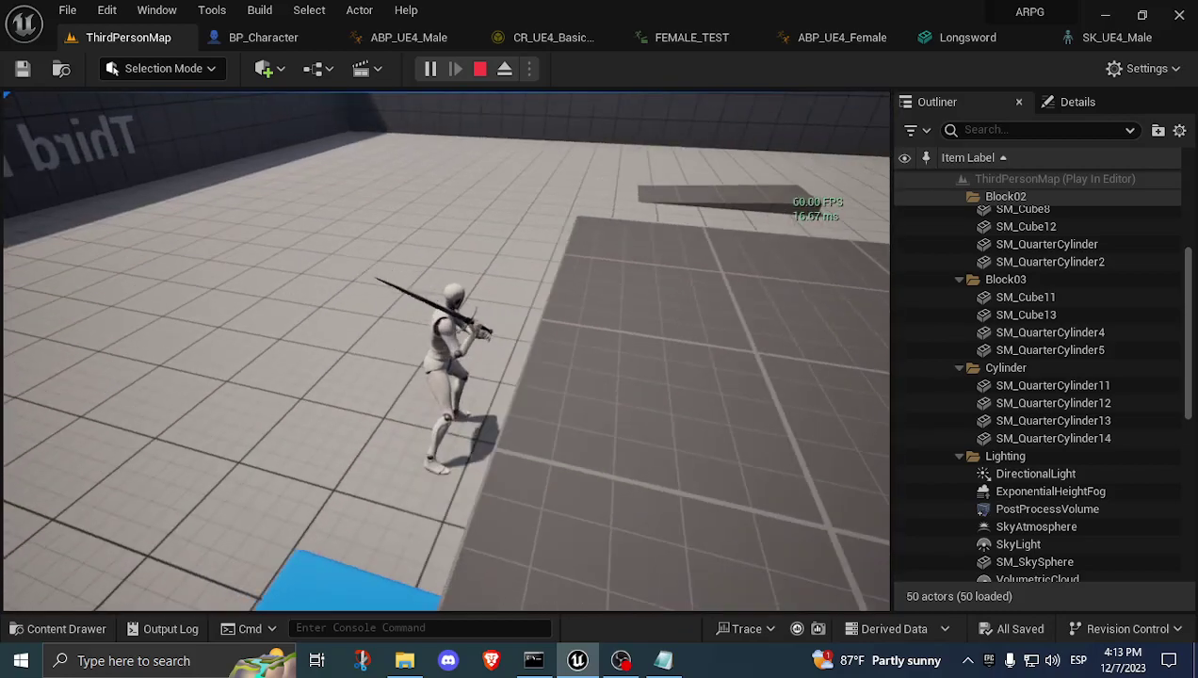
{"action": "key", "text": "Escape"}
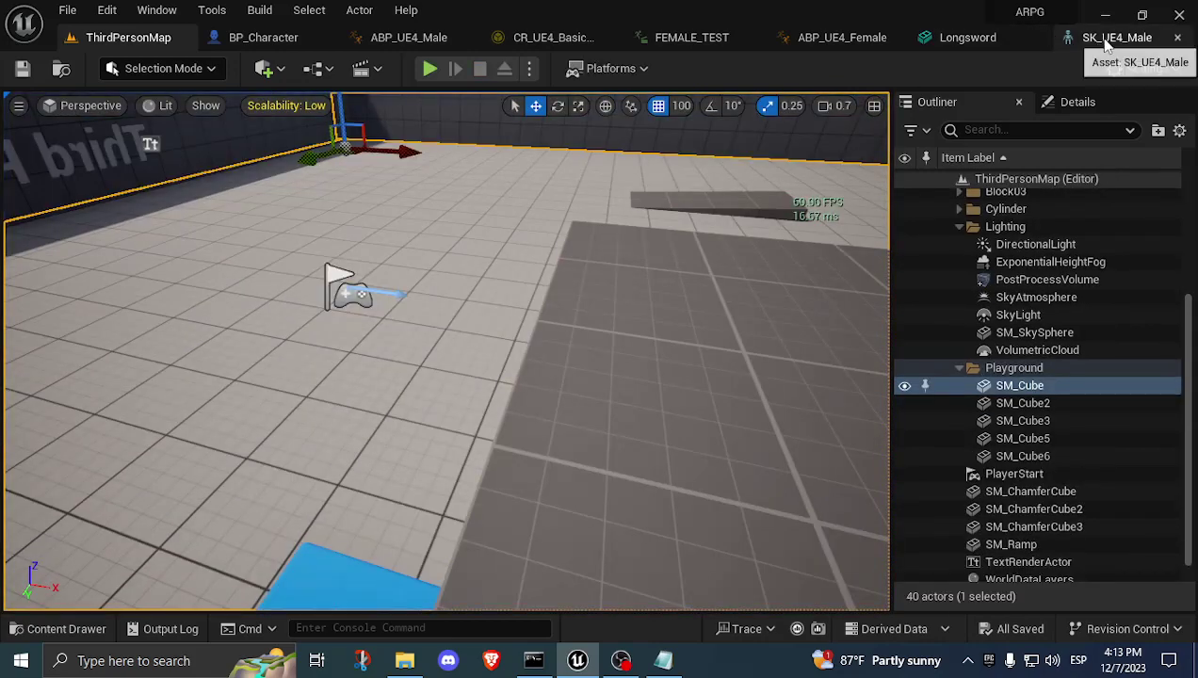
{"action": "left_click", "coordinate": [1114, 43]}
{"action": "right_click_drag", "start_coordinate": [552, 323], "coordinate": [435, 331]}
{"action": "key", "text": "w"}
{"action": "key", "text": "s"}
Set the preview controller to Use Specific Animation with the FEMALE_TEST animation.
{"action": "left_click", "coordinate": [1031, 100]}
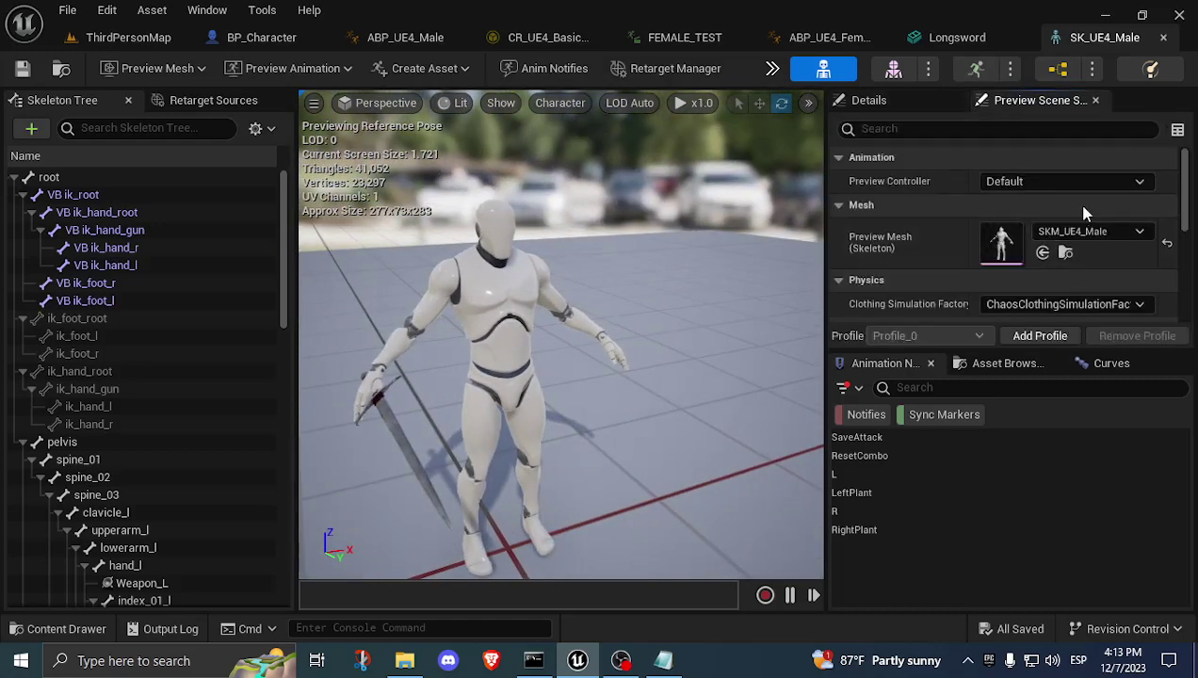
{"action": "scroll", "coordinate": [1085, 235], "scroll_direction": "down", "scroll_amount": 2}
{"action": "scroll", "coordinate": [1073, 217], "scroll_direction": "up", "scroll_amount": 2}
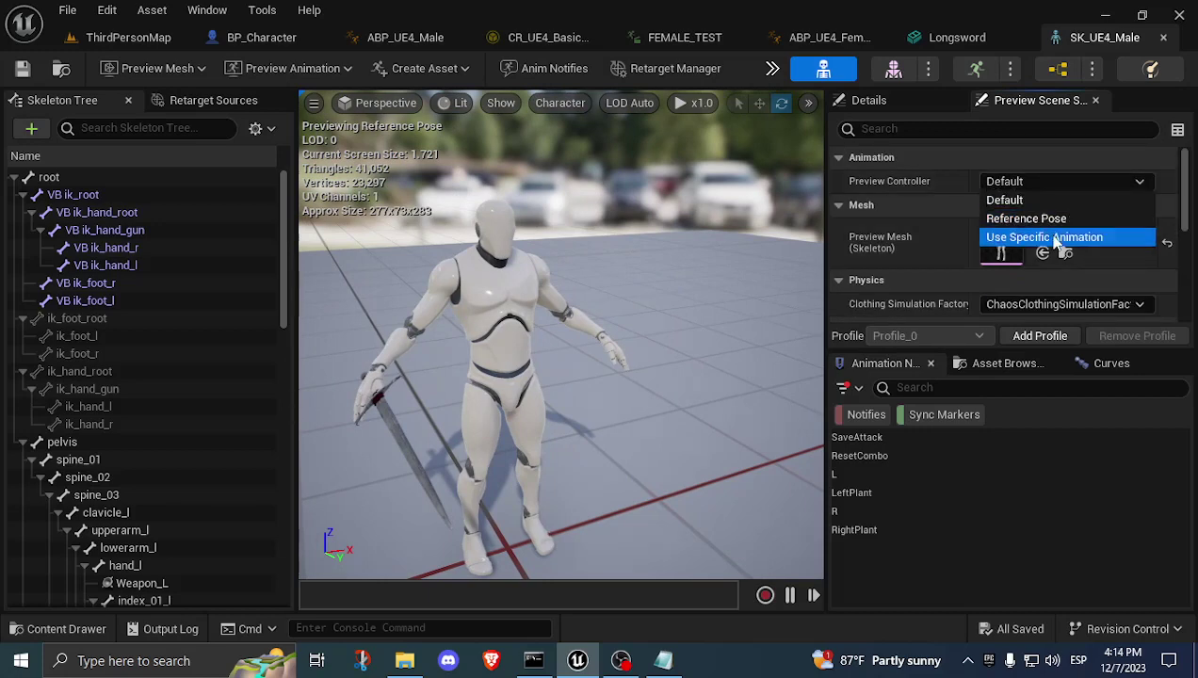
{"action": "left_click", "coordinate": [1043, 237]}
{"action": "left_click", "coordinate": [1069, 205]}
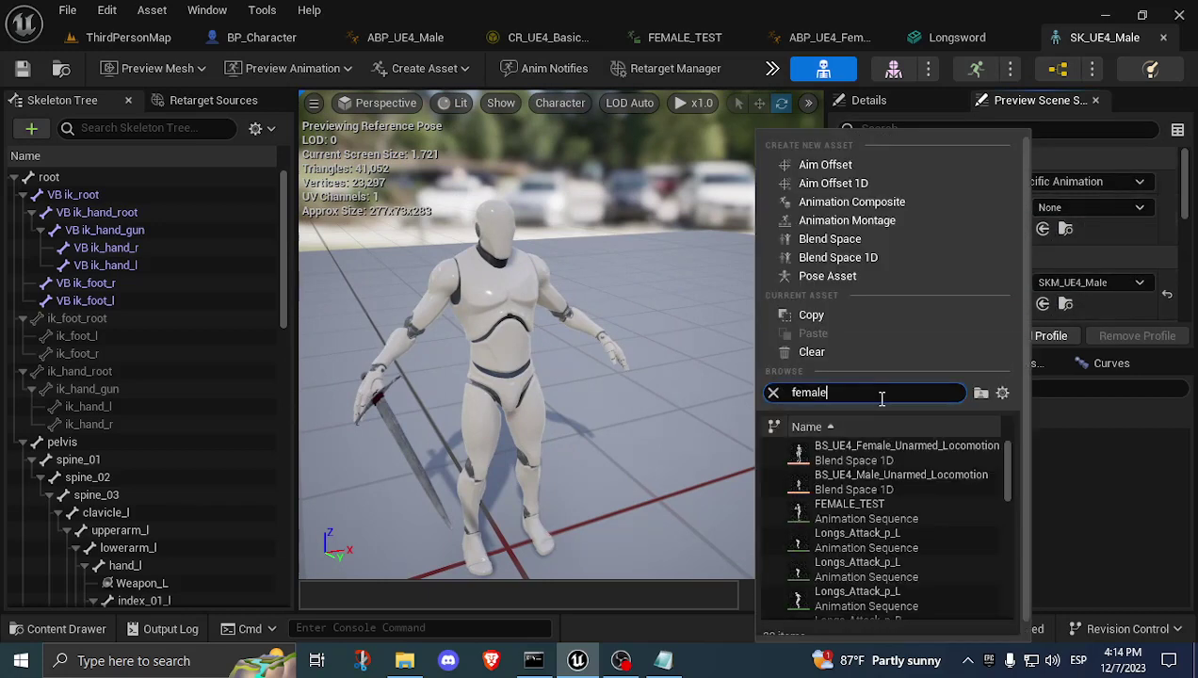
{"action": "left_click", "coordinate": [844, 480]}
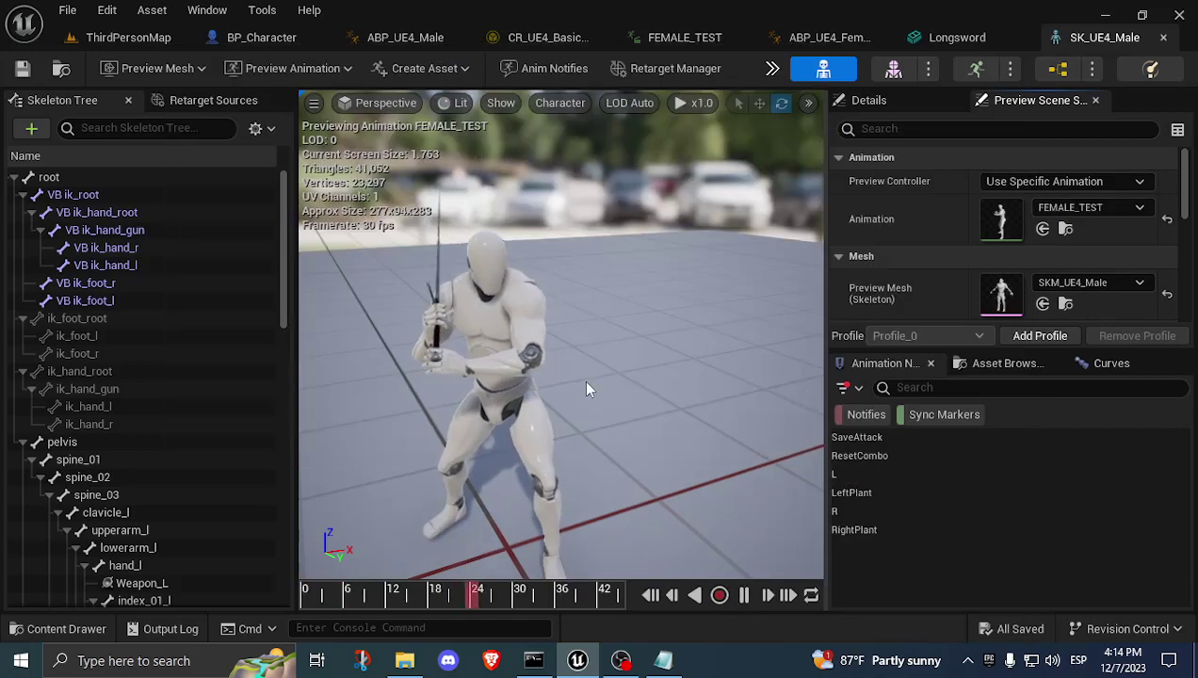
Compare the animation on the SKM_UE4_Male and SKM_UE4_Female preview meshes, leaving SKM_UE4_Female as the preview mesh.
{"action": "left_click_drag", "start_coordinate": [596, 378], "coordinate": [758, 353], "text": "alt"}
{"action": "middle_click_drag", "start_coordinate": [565, 329], "coordinate": [565, 358]}
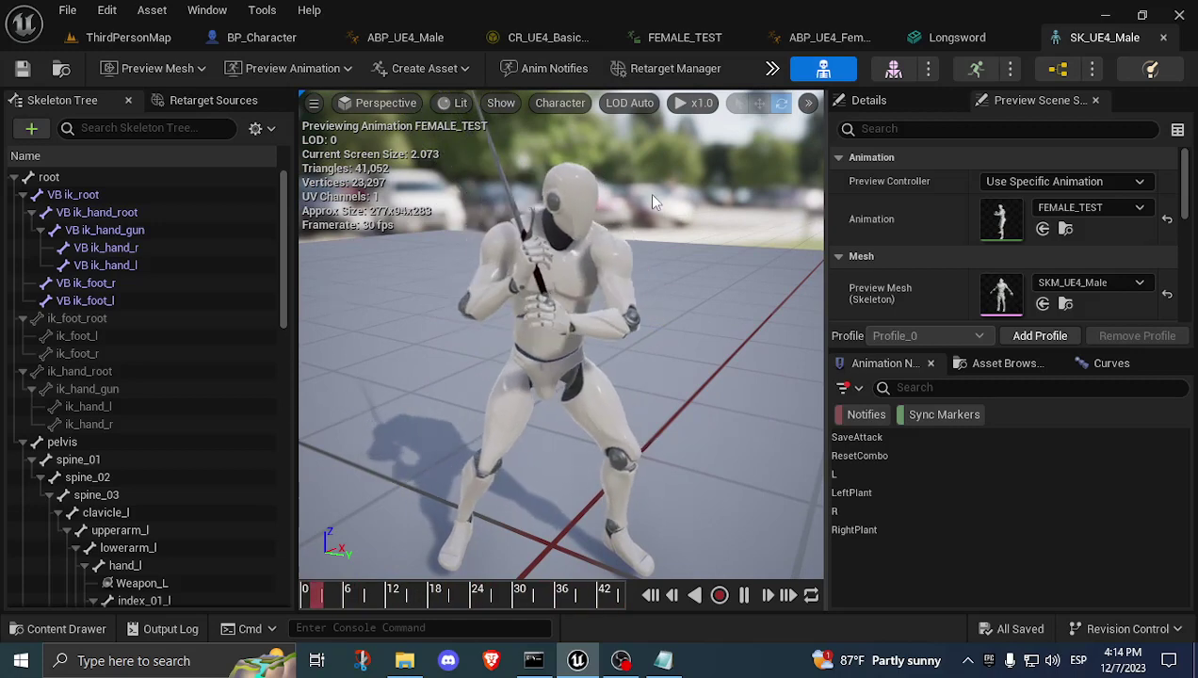
{"action": "left_click", "coordinate": [1092, 282]}
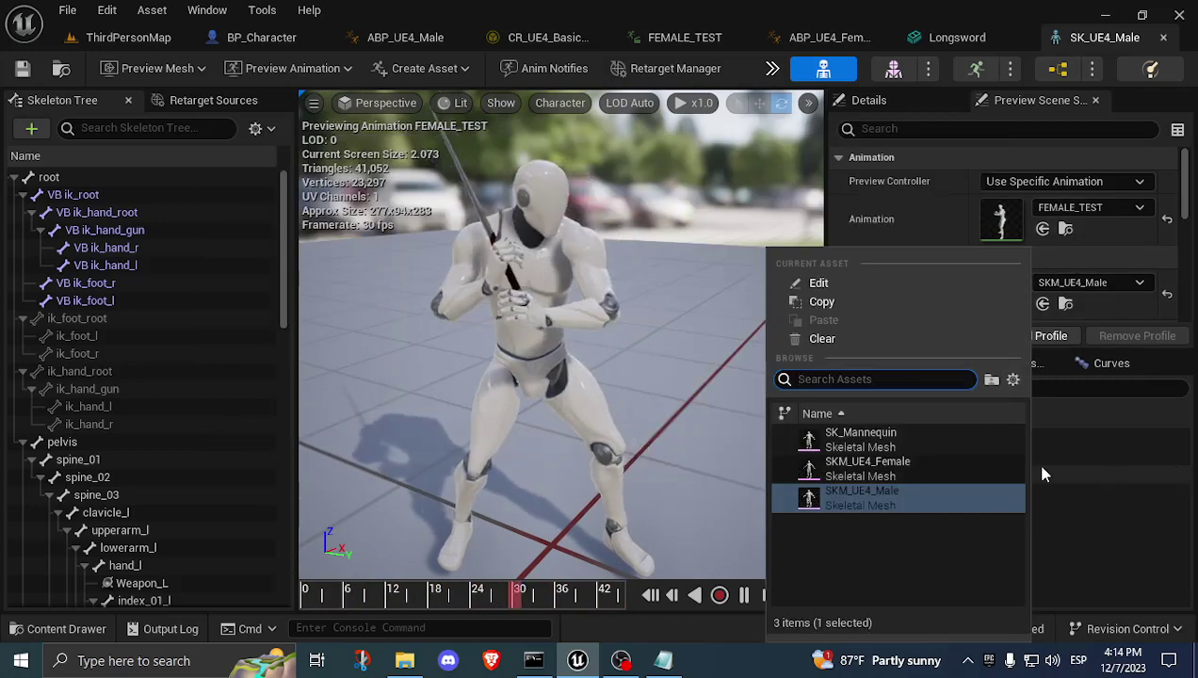
{"action": "left_click", "coordinate": [1000, 470]}
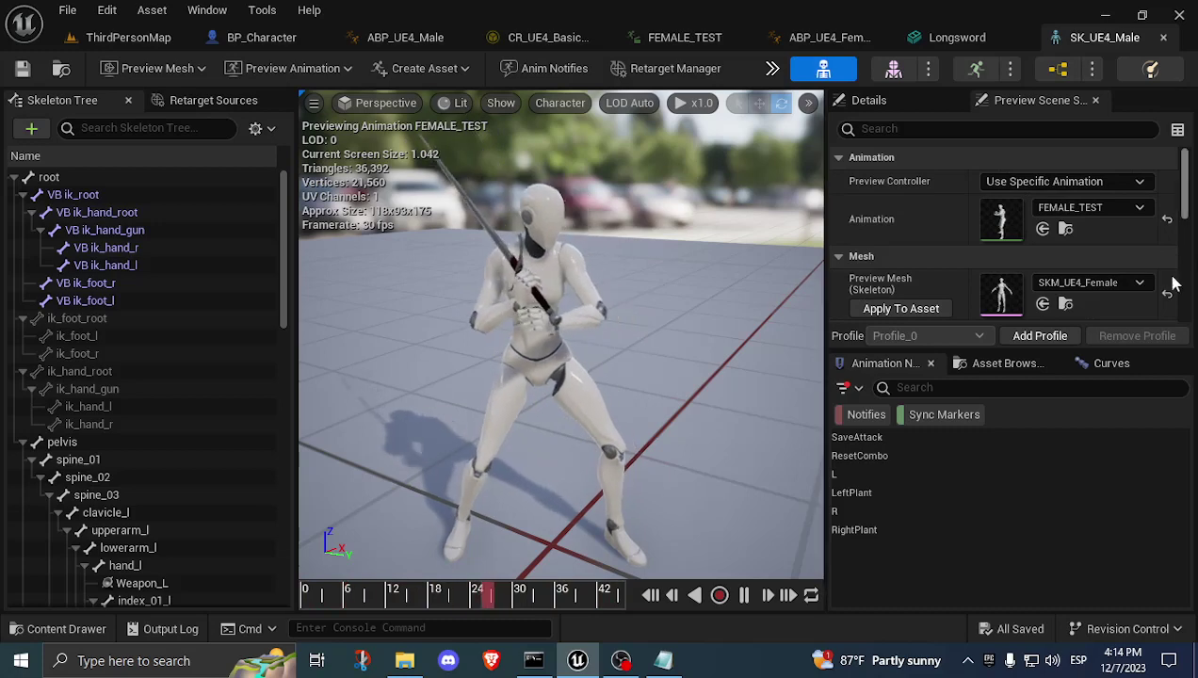
{"action": "left_click", "coordinate": [1096, 283]}
{"action": "left_click", "coordinate": [919, 496]}
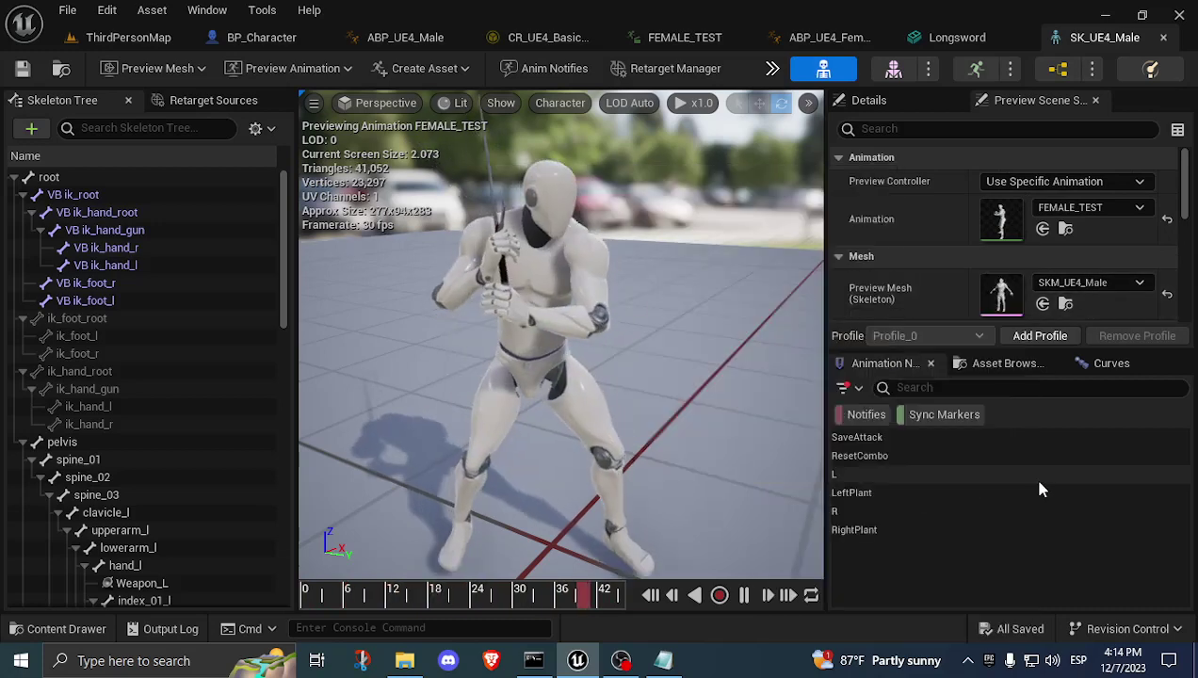
{"action": "left_click", "coordinate": [1092, 282]}
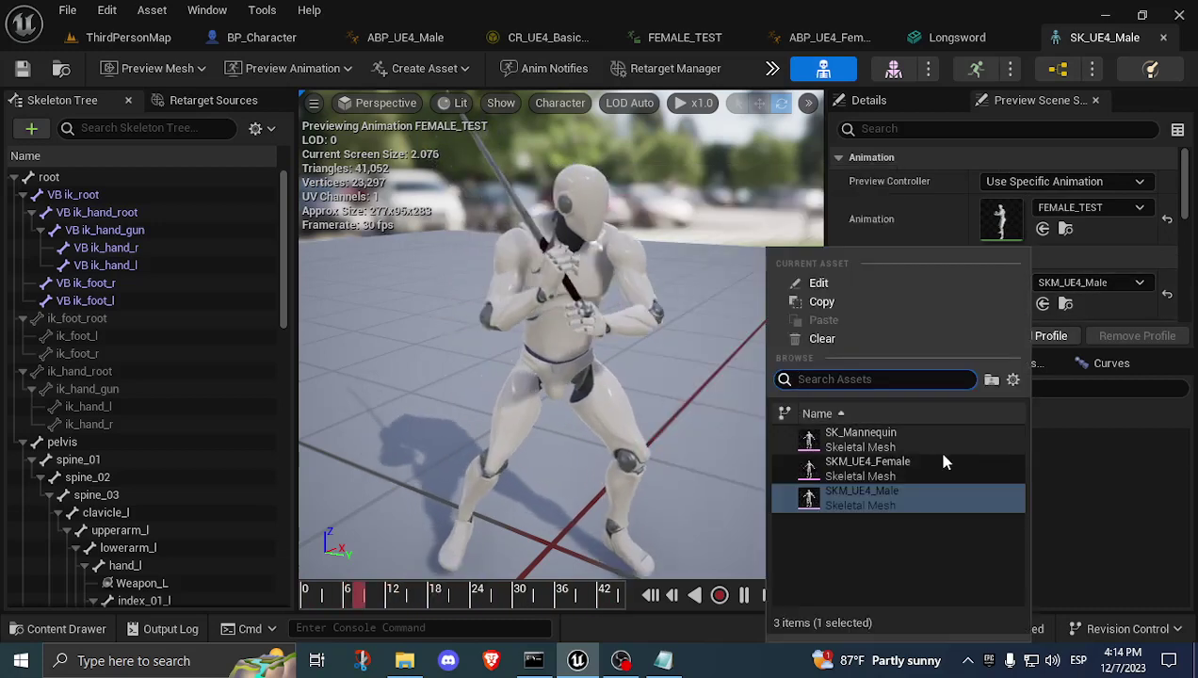
{"action": "left_click", "coordinate": [931, 450]}
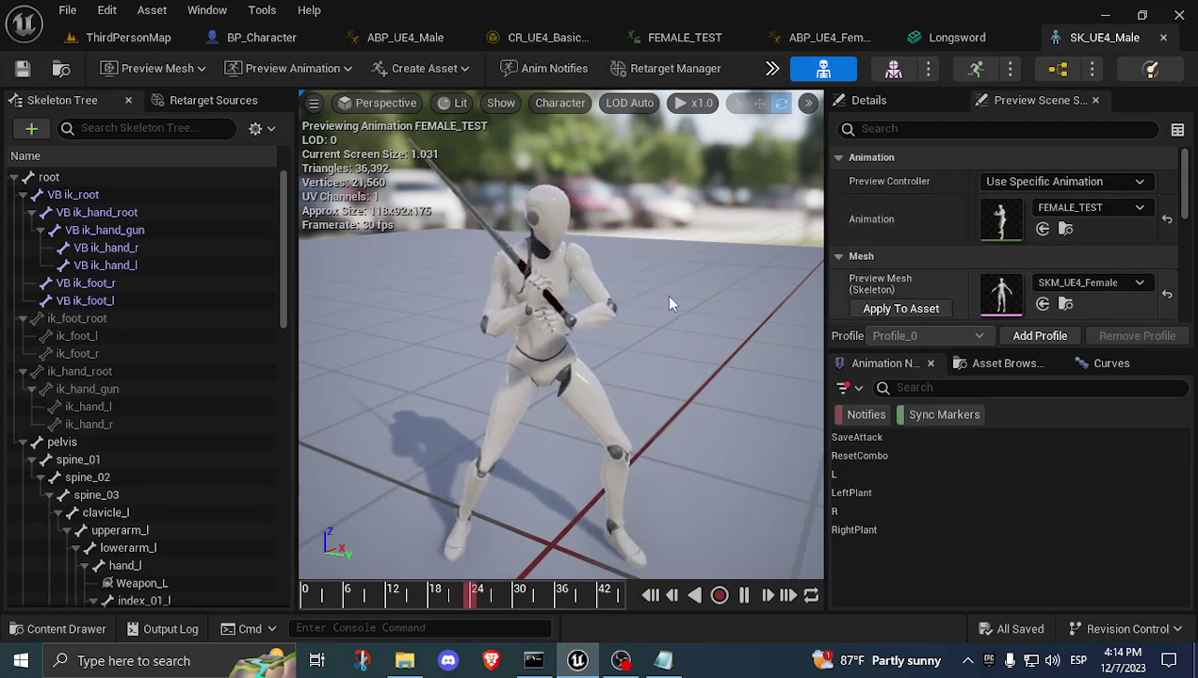
Examine the virtual IK bones and the original IK hand and foot bones in the skeleton hierarchy.
{"action": "left_click", "coordinate": [83, 195]}
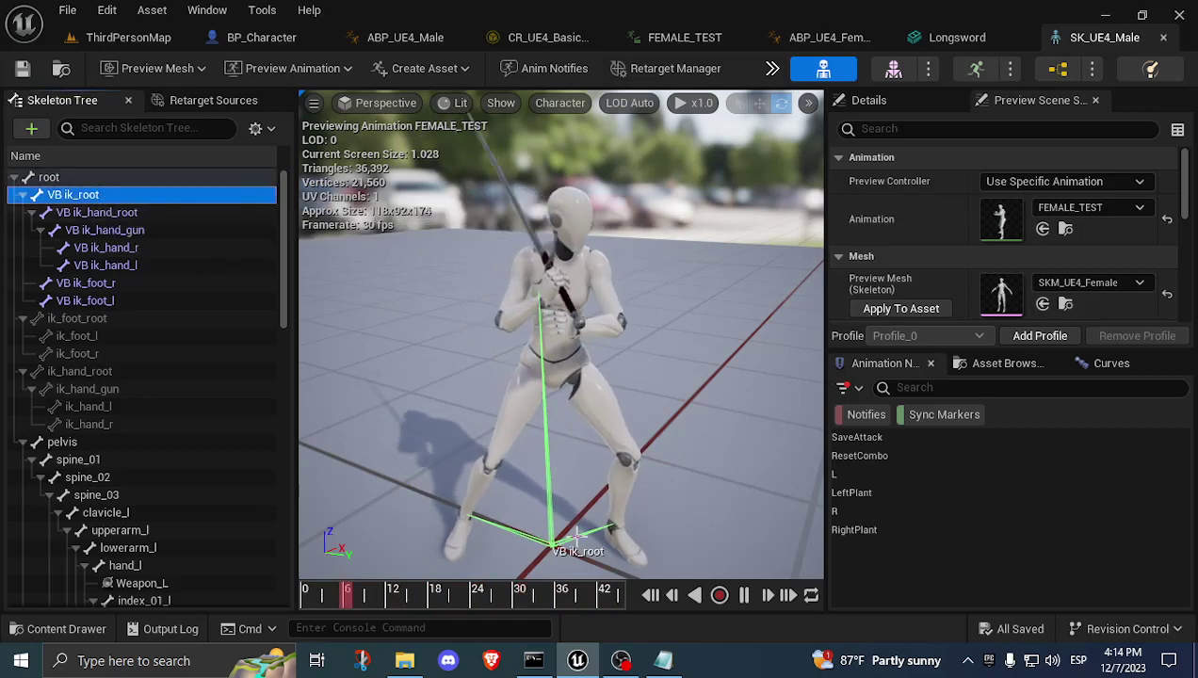
{"action": "left_click", "coordinate": [359, 405]}
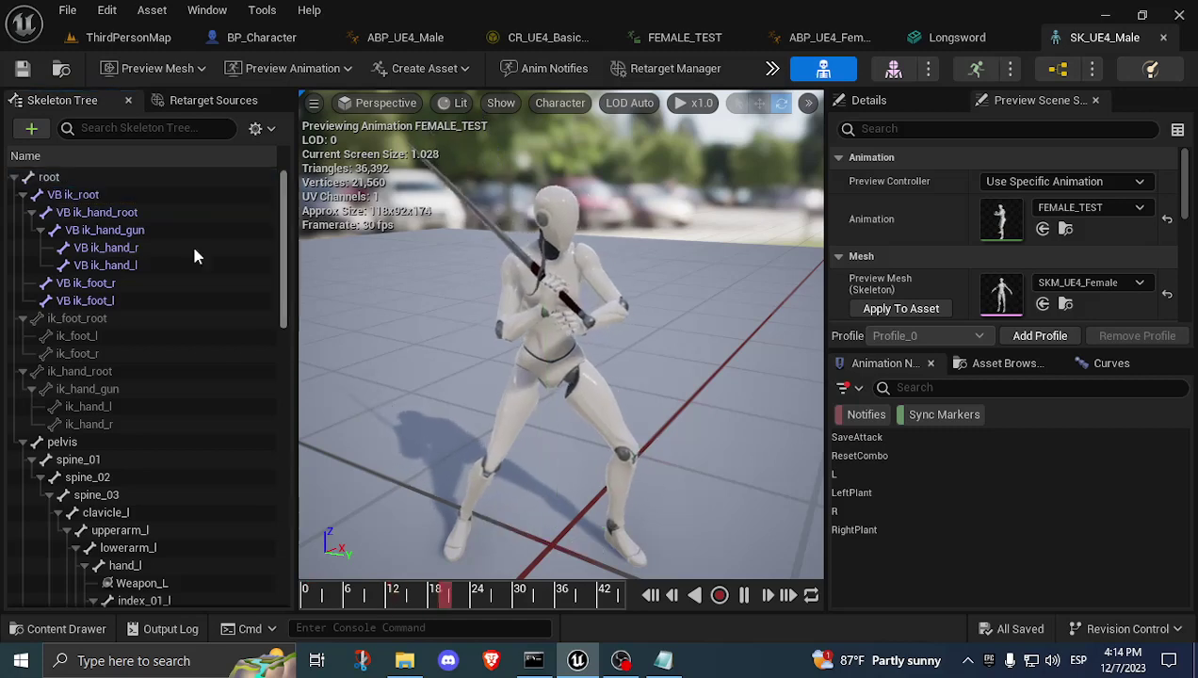
{"action": "left_click", "coordinate": [88, 324]}
{"action": "left_click", "coordinate": [87, 338]}
{"action": "left_click", "coordinate": [89, 390]}
{"action": "left_click", "coordinate": [89, 406]}
{"action": "left_click", "coordinate": [102, 319]}
{"action": "left_click", "coordinate": [111, 283]}
{"action": "left_click", "coordinate": [108, 247]}
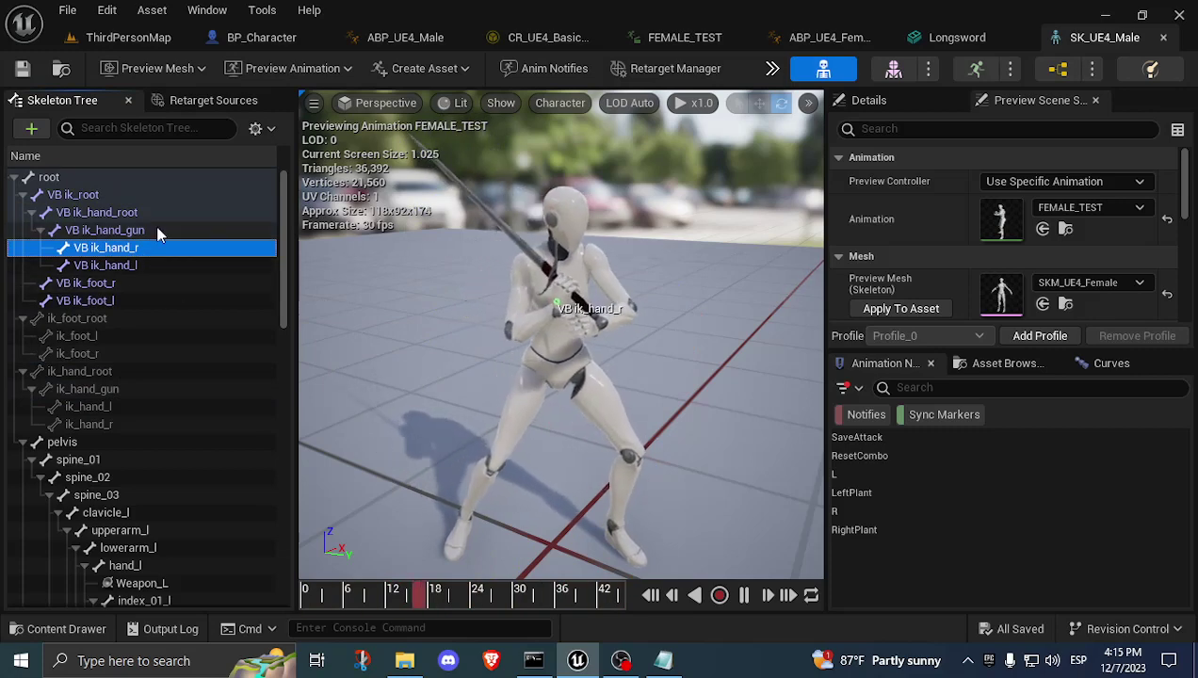
{"action": "left_click", "coordinate": [369, 245]}
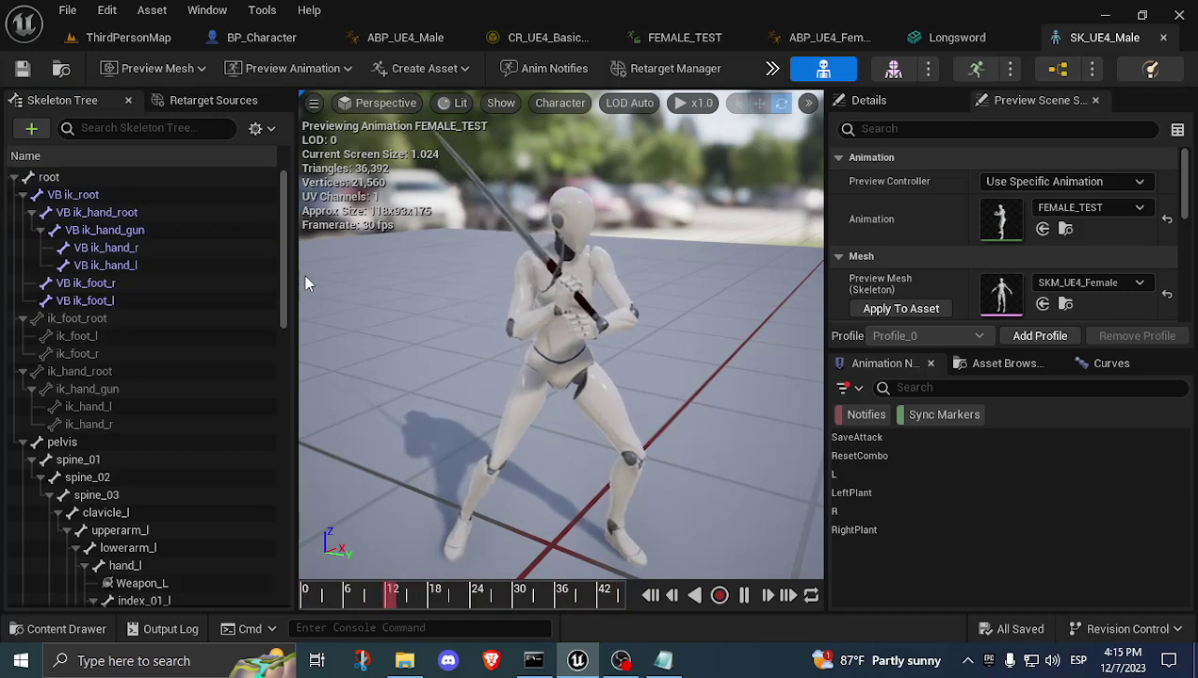
Inspect the weapon_r socket under hand_r that holds the Longsword preview, and close the skeleton editor.
{"action": "left_click_drag", "start_coordinate": [285, 281], "coordinate": [259, 214]}
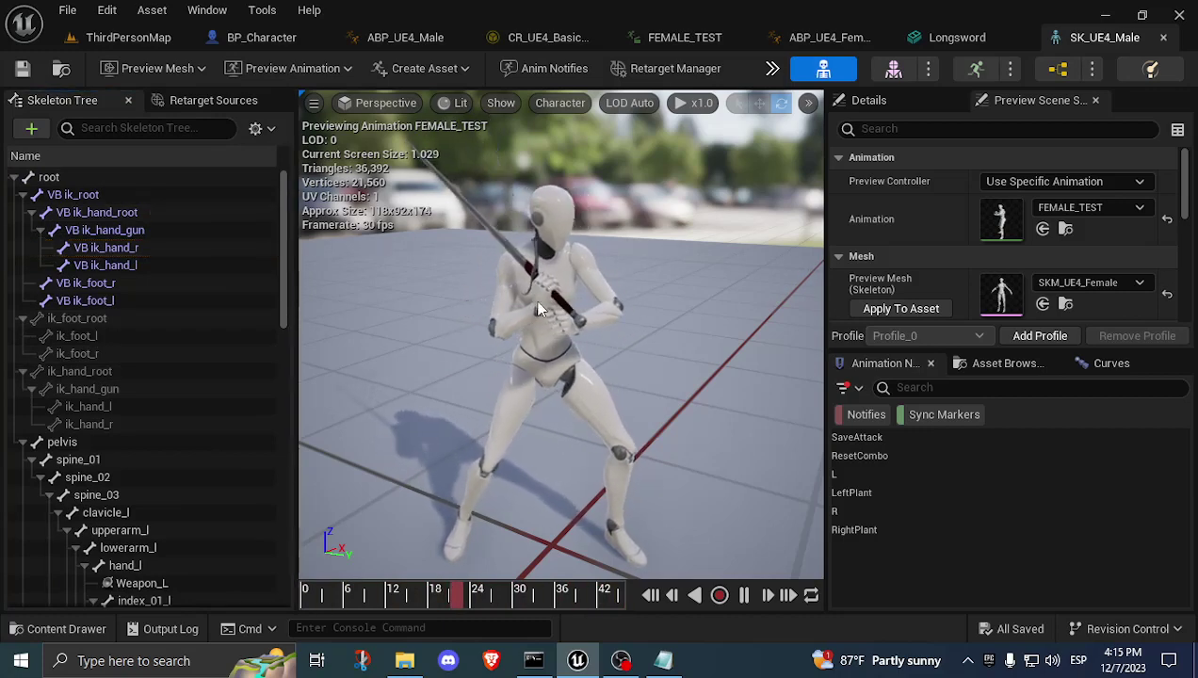
{"action": "left_click_drag", "start_coordinate": [285, 263], "coordinate": [285, 435]}
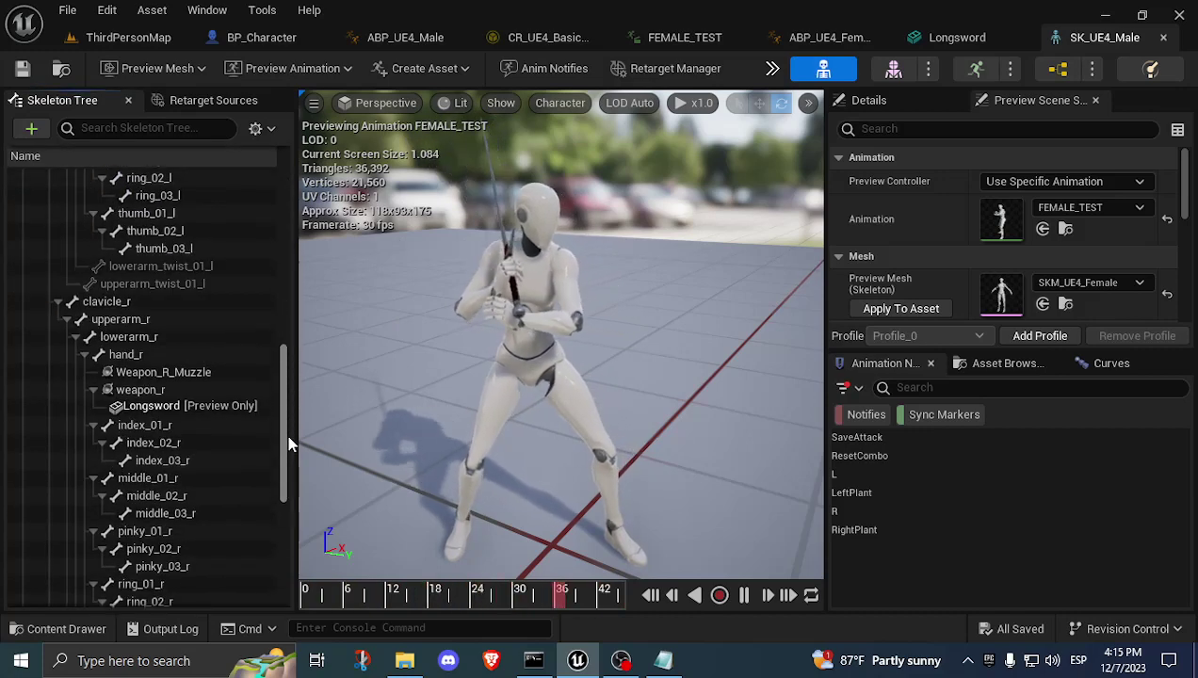
{"action": "left_click", "coordinate": [159, 386]}
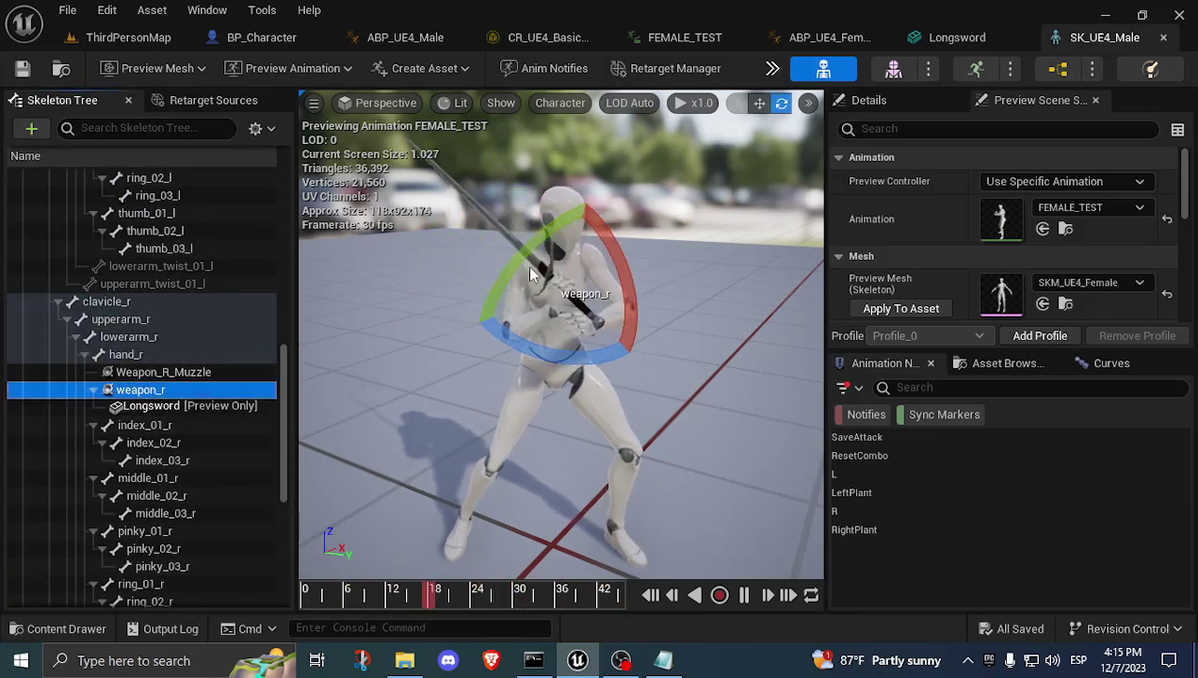
{"action": "left_click", "coordinate": [1163, 38]}
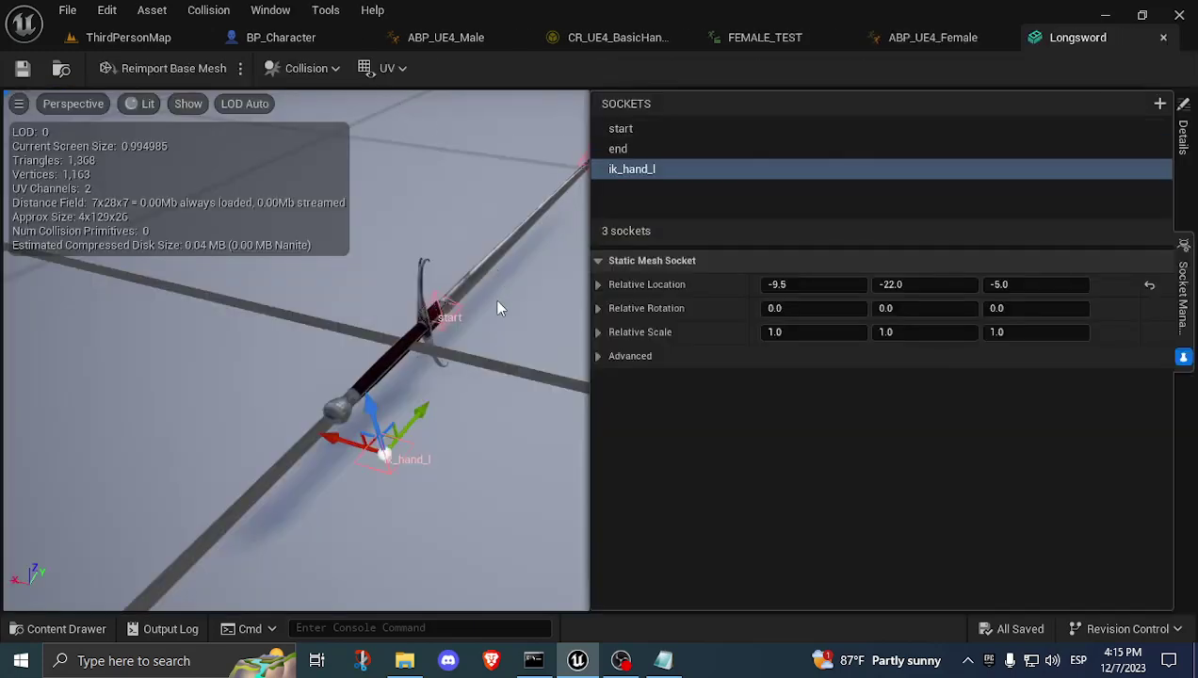
Examine the ik_hand_l socket's placement relative to the Longsword's grip from several angles.
{"action": "right_click_drag", "start_coordinate": [495, 348], "coordinate": [489, 315]}
{"action": "left_click_drag", "start_coordinate": [494, 396], "coordinate": [486, 452]}
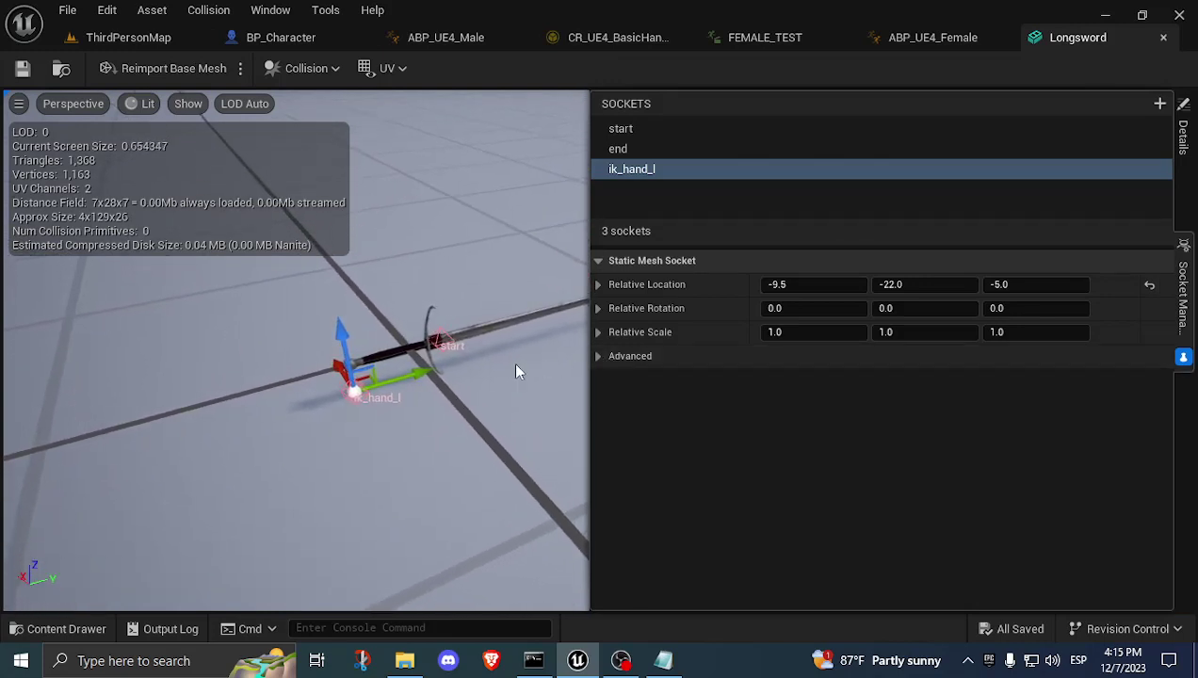
{"action": "left_click_drag", "start_coordinate": [513, 371], "coordinate": [448, 449]}
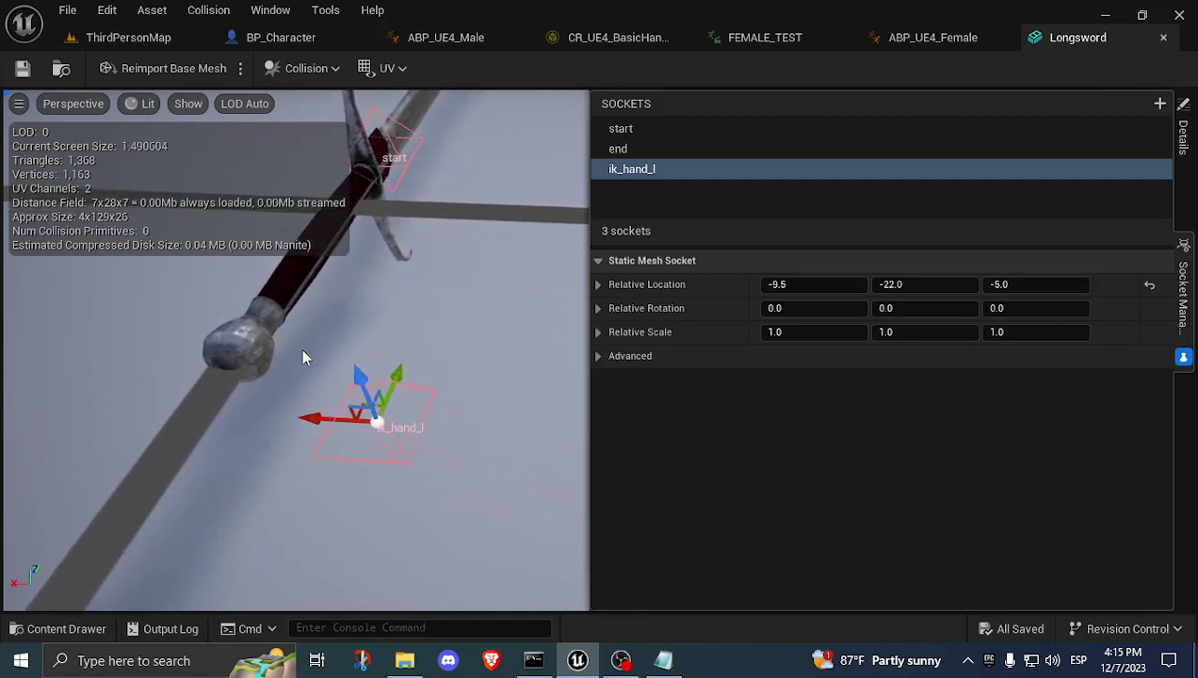
{"action": "right_click_drag", "start_coordinate": [322, 380], "coordinate": [400, 396]}
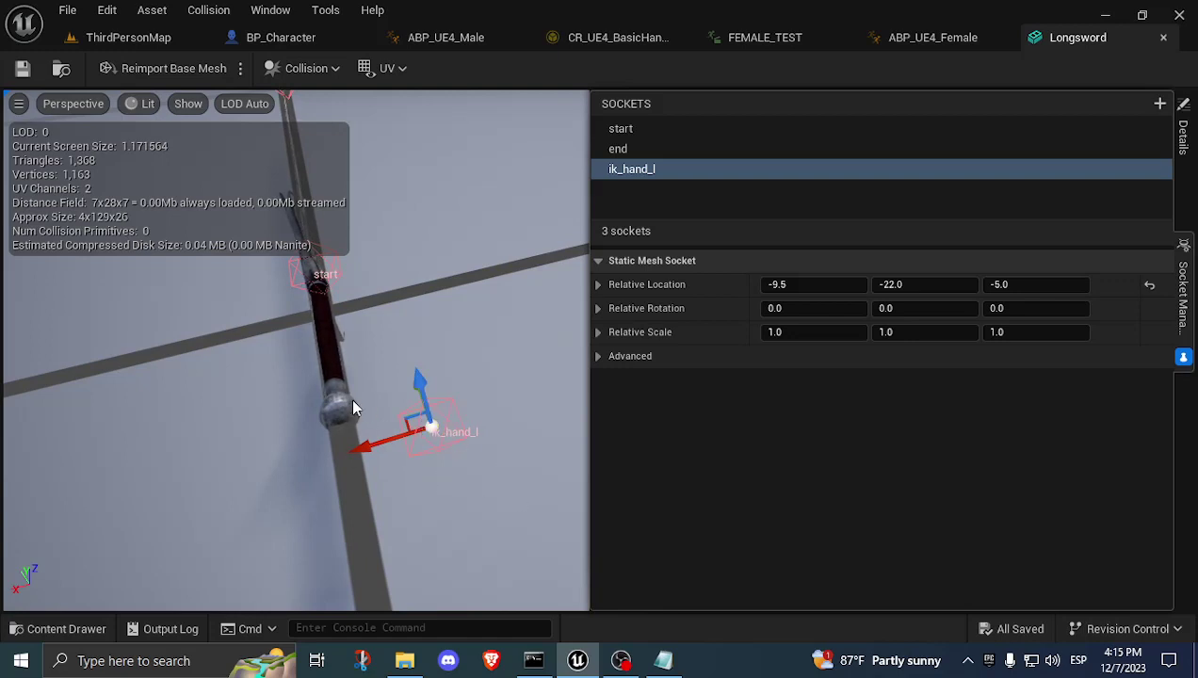
{"action": "right_click_drag", "start_coordinate": [407, 294], "coordinate": [330, 226]}
{"action": "right_click_drag", "start_coordinate": [351, 447], "coordinate": [381, 504]}
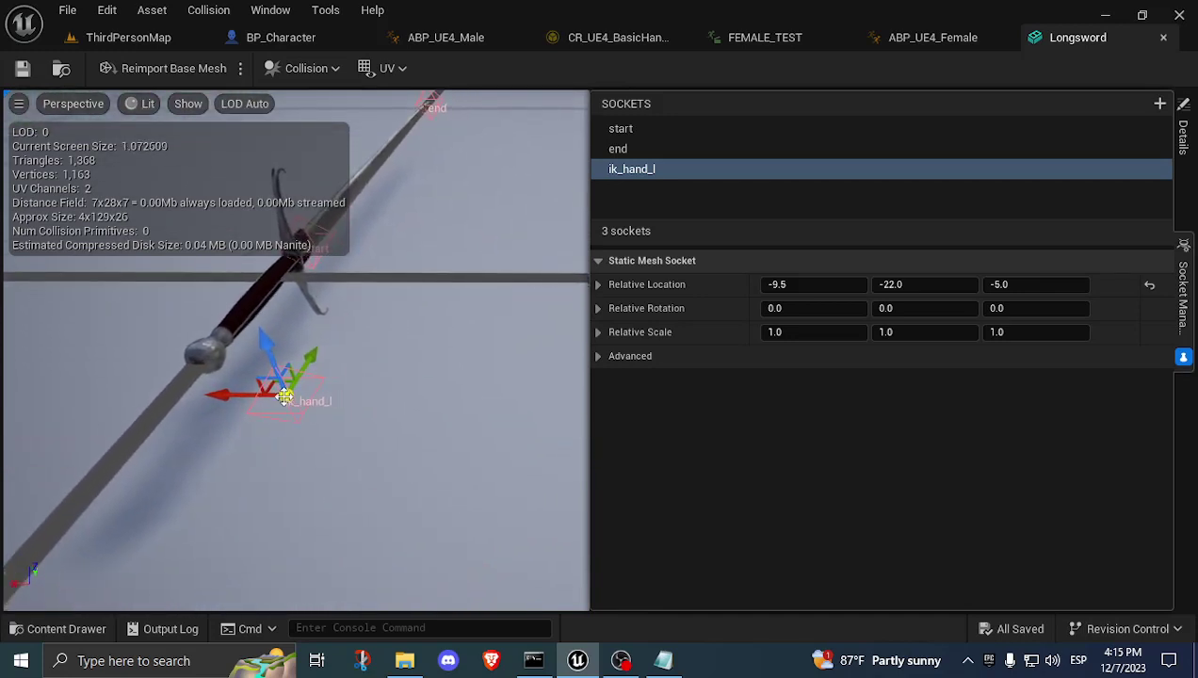
{"action": "mouse_move", "coordinate": [281, 392]}
{"action": "right_mouse_down"}
{"action": "mouse_move", "coordinate": [259, 391]}
{"action": "mouse_move", "coordinate": [249, 353]}
{"action": "mouse_move", "coordinate": [268, 346]}
{"action": "mouse_move", "coordinate": [279, 388]}
{"action": "right_mouse_up"}
{"action": "left_click_drag", "start_coordinate": [320, 392], "coordinate": [397, 405]}
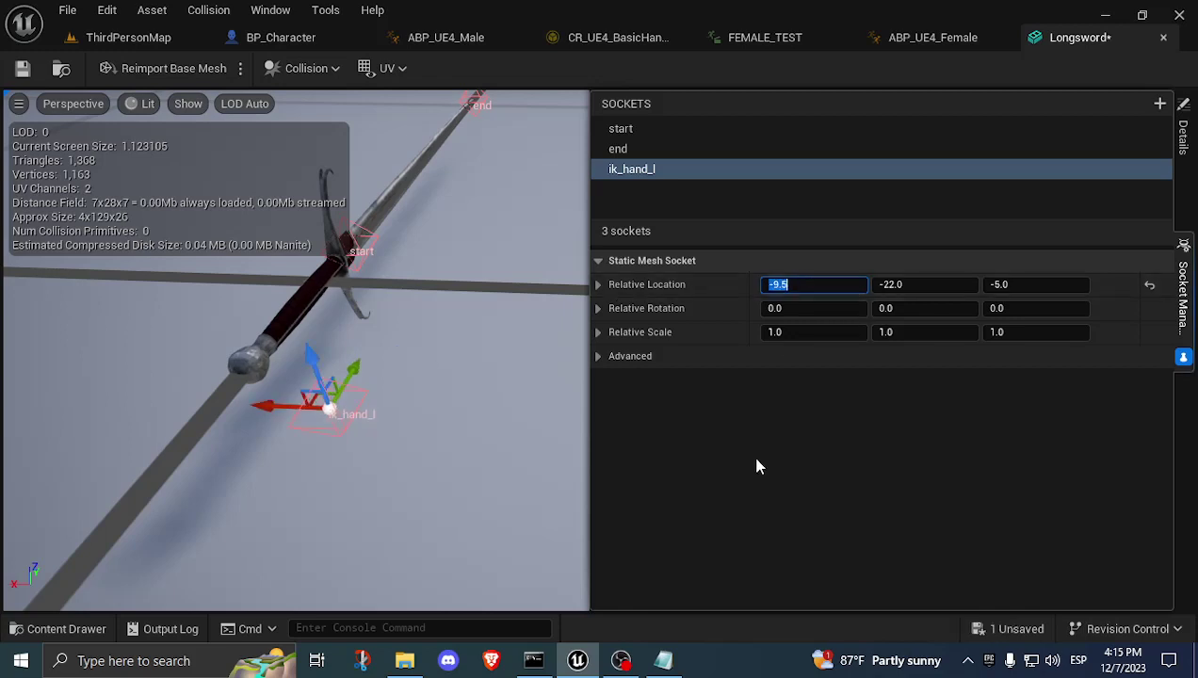
{"action": "left_click_drag", "start_coordinate": [365, 453], "coordinate": [368, 473]}
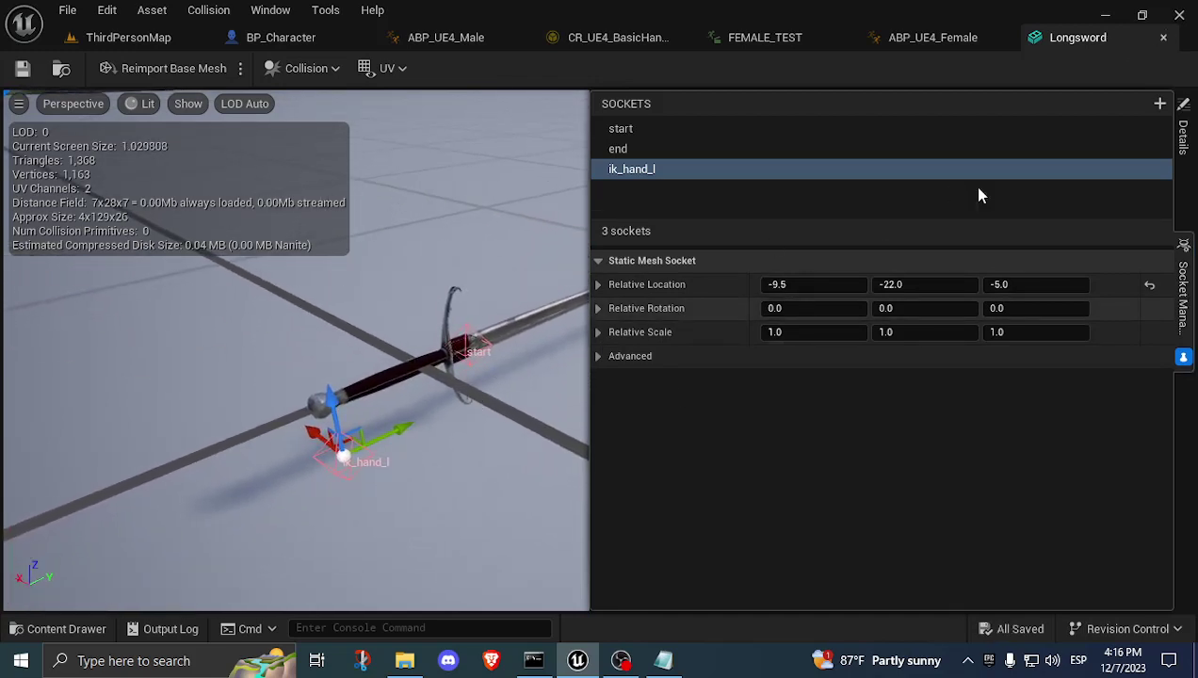
Open BP_Character's Event Graph and locate the Debug Key 1 event chain.
{"action": "left_click", "coordinate": [284, 42]}
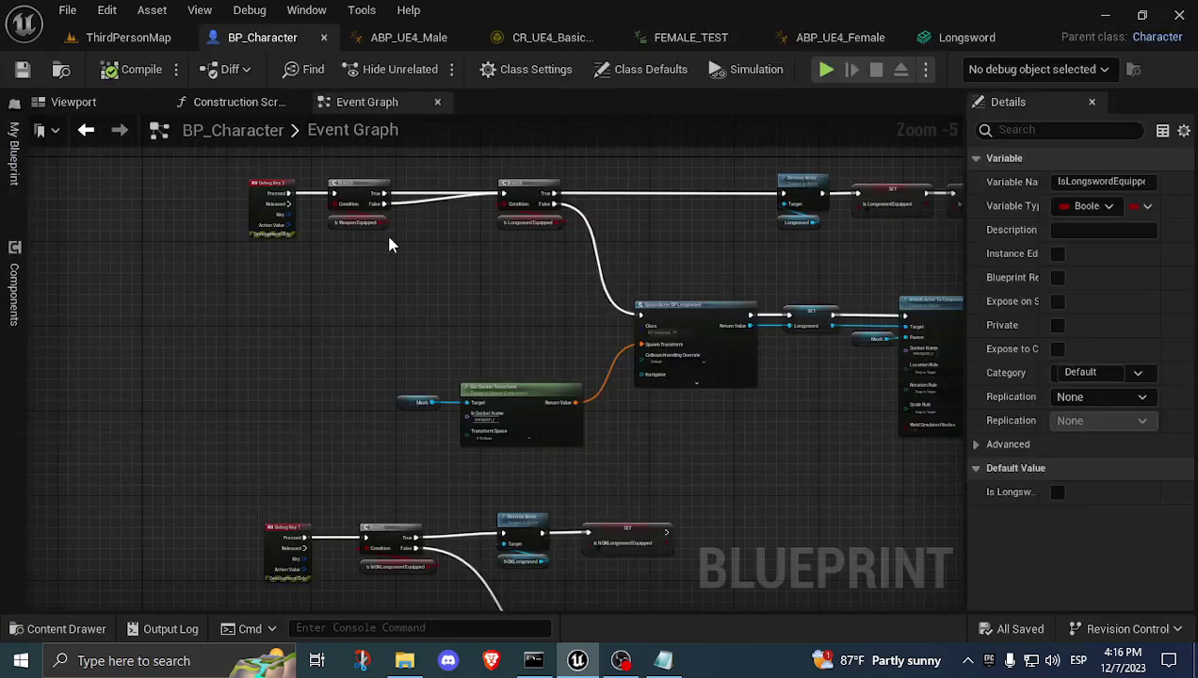
{"action": "right_click_drag", "start_coordinate": [368, 239], "coordinate": [521, 602]}
{"action": "scroll", "coordinate": [471, 378], "scroll_direction": "down", "scroll_amount": 4}
{"action": "scroll", "coordinate": [598, 401], "scroll_direction": "up", "scroll_amount": 4}
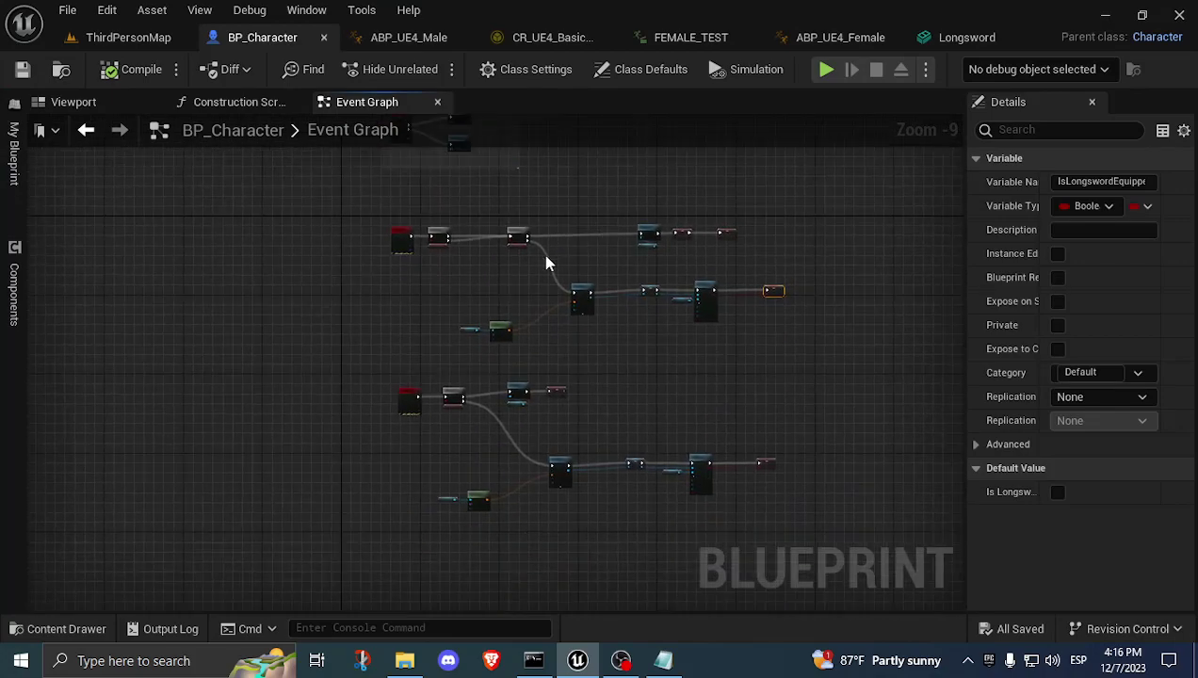
{"action": "scroll", "coordinate": [418, 258], "scroll_direction": "up", "scroll_amount": 4}
{"action": "right_click_drag", "start_coordinate": [420, 252], "coordinate": [417, 341]}
{"action": "right_click_drag", "start_coordinate": [483, 490], "coordinate": [438, 310]}
{"action": "scroll", "coordinate": [450, 411], "scroll_direction": "down", "scroll_amount": 1}
{"action": "right_click_drag", "start_coordinate": [547, 530], "coordinate": [605, 355]}
{"action": "scroll", "coordinate": [467, 269], "scroll_direction": "up", "scroll_amount": 4}
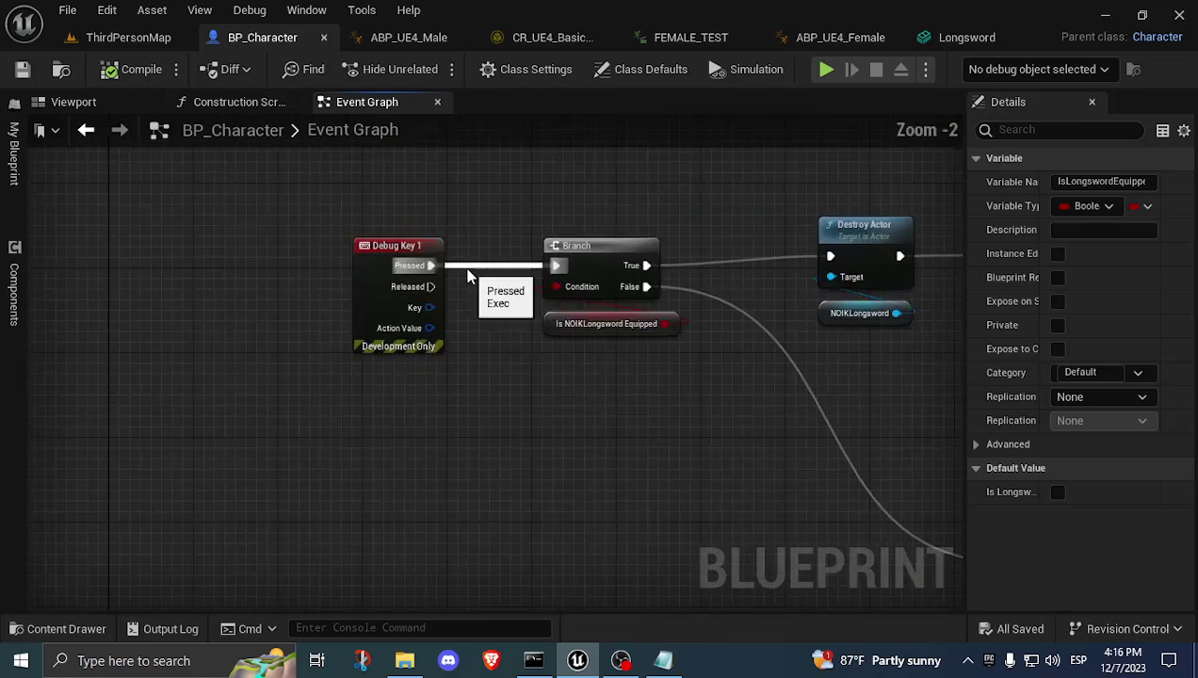
{"action": "scroll", "coordinate": [371, 230], "scroll_direction": "up", "scroll_amount": 1}
Examine the Debug Key 1 event and the Branch that checks Is NOIKLongsword Equipped.
{"action": "left_click_drag", "start_coordinate": [281, 199], "coordinate": [517, 399]}
{"action": "right_click_drag", "start_coordinate": [520, 400], "coordinate": [466, 407]}
{"action": "left_click", "coordinate": [459, 422]}
{"action": "left_click_drag", "start_coordinate": [459, 423], "coordinate": [324, 243]}
{"action": "right_click_drag", "start_coordinate": [508, 366], "coordinate": [430, 444]}
{"action": "left_click_drag", "start_coordinate": [403, 456], "coordinate": [364, 307]}
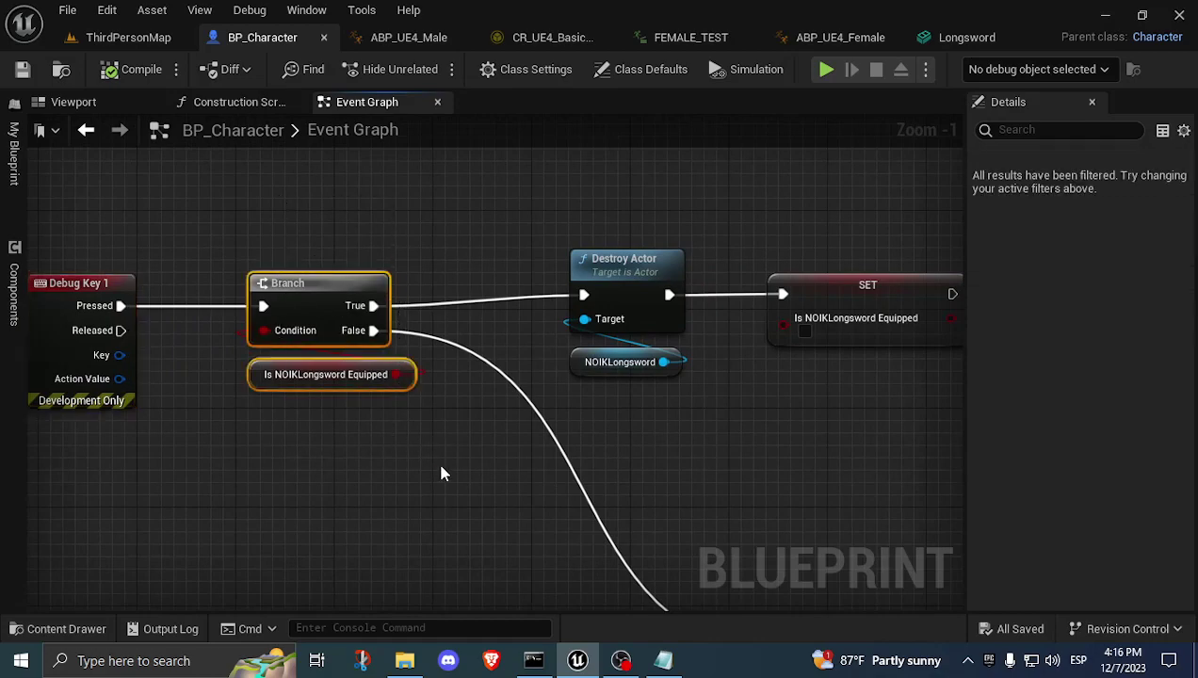
Examine the Mesh and Get Socket Transform nodes that supply the longsword's spawn transform.
{"action": "right_click_drag", "start_coordinate": [674, 478], "coordinate": [407, 108]}
{"action": "left_click_drag", "start_coordinate": [808, 484], "coordinate": [532, 224]}
{"action": "right_click_drag", "start_coordinate": [588, 256], "coordinate": [797, 222]}
{"action": "right_click_drag", "start_coordinate": [698, 259], "coordinate": [596, 252]}
{"action": "left_click_drag", "start_coordinate": [329, 301], "coordinate": [641, 491]}
{"action": "left_click", "coordinate": [642, 493]}
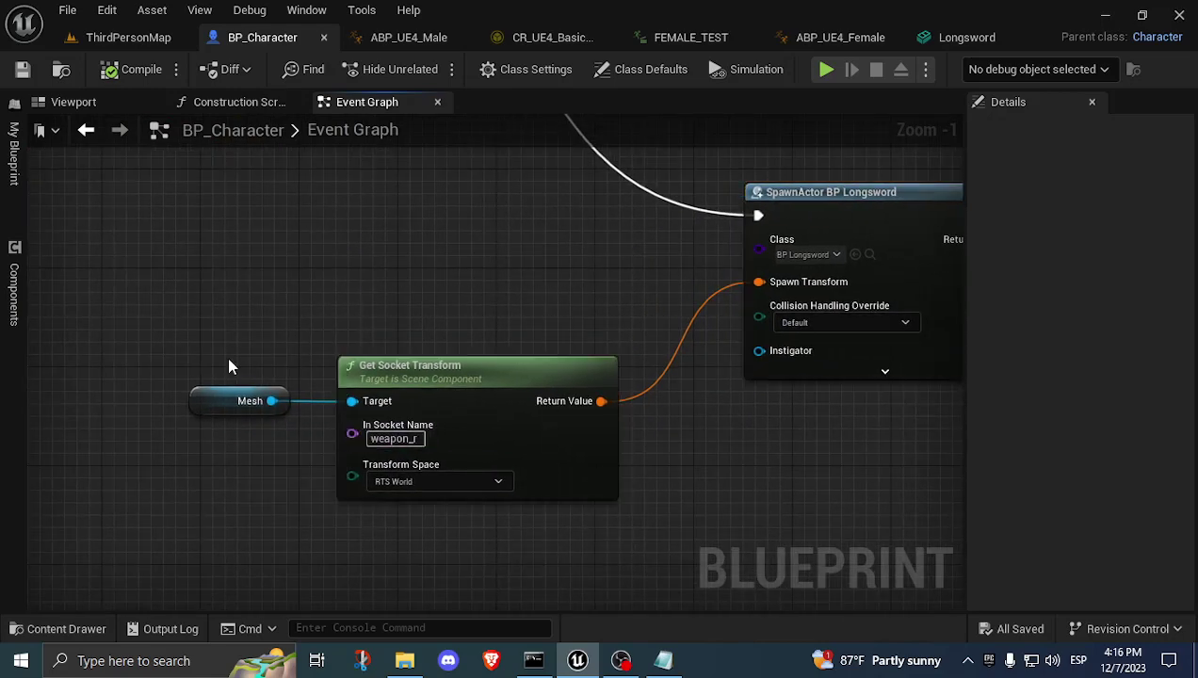
{"action": "left_click_drag", "start_coordinate": [222, 347], "coordinate": [295, 418]}
{"action": "left_click_drag", "start_coordinate": [428, 532], "coordinate": [527, 322]}
Examine the SpawnActor BP Longsword, SET NOIKLongsword and Attach Actor To Component nodes.
{"action": "right_click_drag", "start_coordinate": [779, 403], "coordinate": [663, 452]}
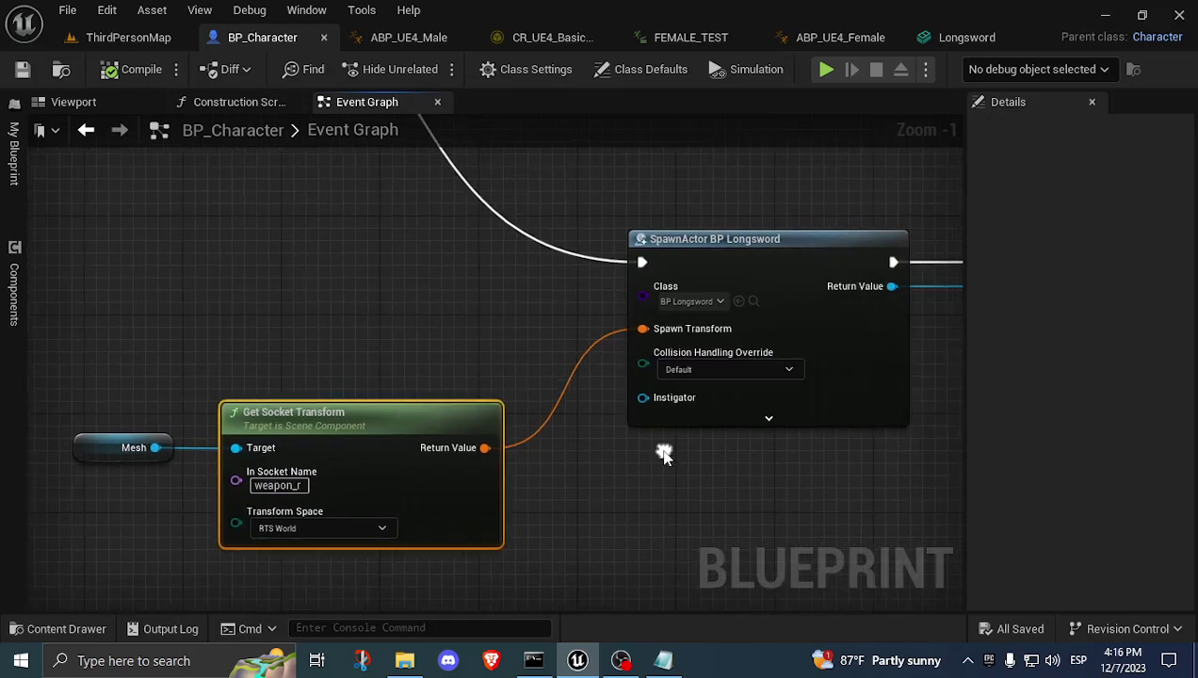
{"action": "left_click_drag", "start_coordinate": [665, 455], "coordinate": [609, 163]}
{"action": "right_click_drag", "start_coordinate": [811, 496], "coordinate": [477, 504]}
{"action": "right_click_drag", "start_coordinate": [737, 453], "coordinate": [643, 490]}
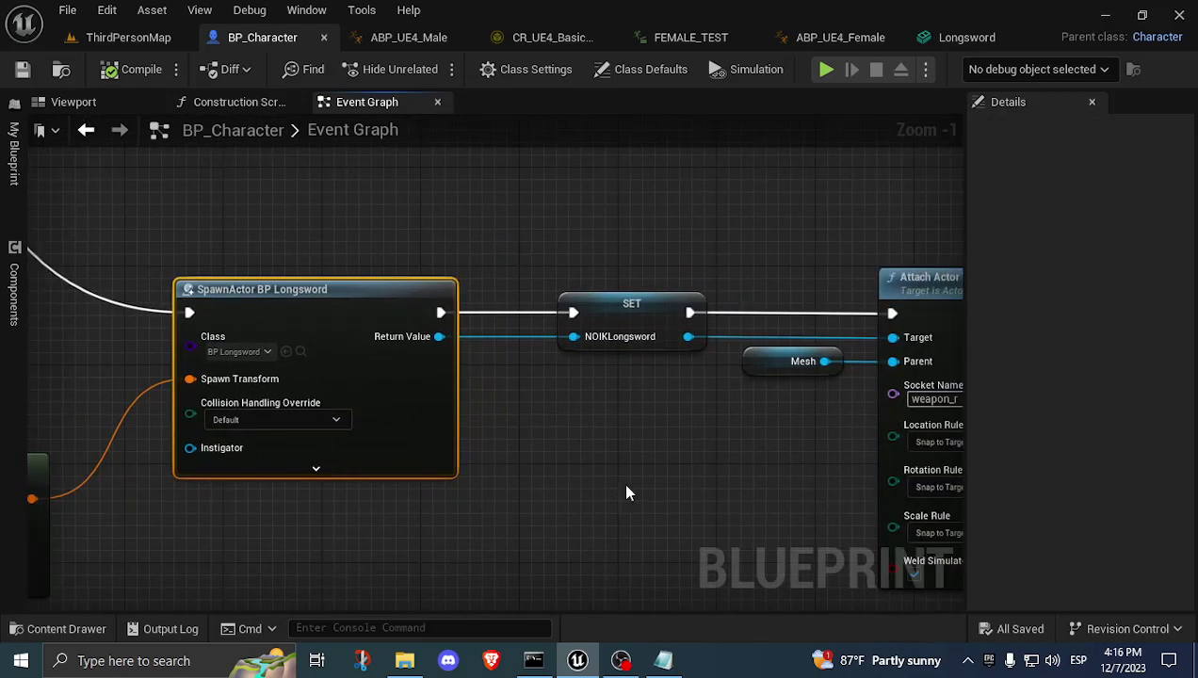
{"action": "right_click_drag", "start_coordinate": [728, 478], "coordinate": [343, 421]}
{"action": "left_click", "coordinate": [373, 308]}
{"action": "left_click_drag", "start_coordinate": [428, 181], "coordinate": [644, 302]}
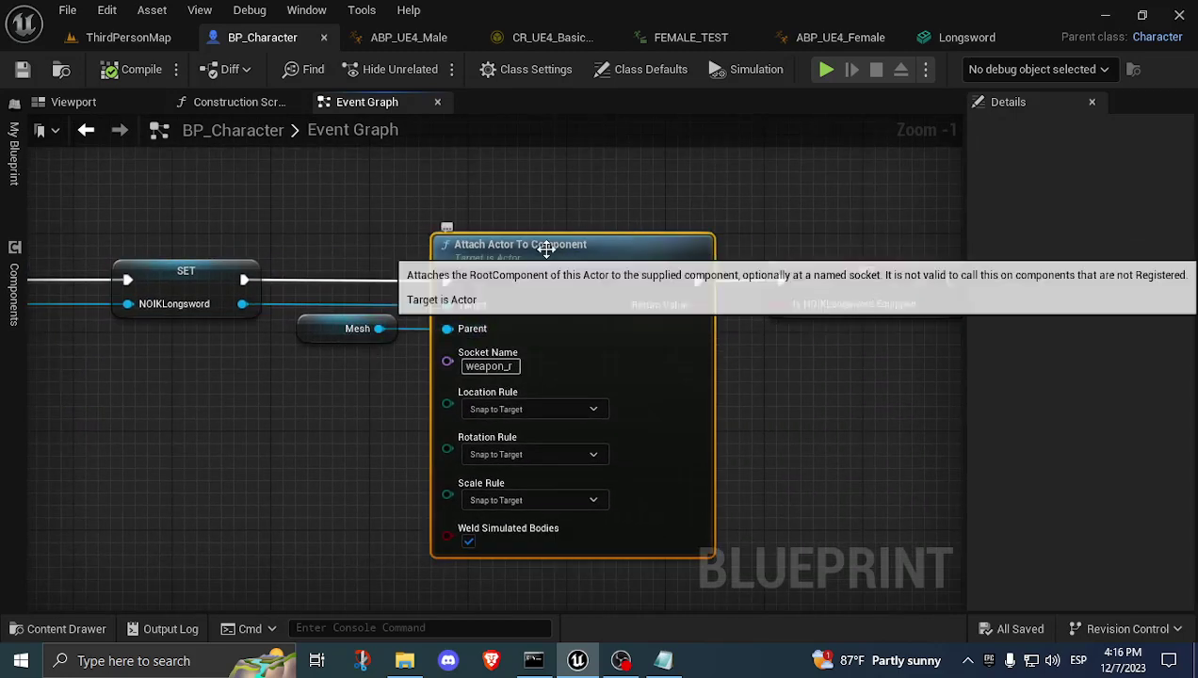
{"action": "right_click_drag", "start_coordinate": [369, 377], "coordinate": [449, 391]}
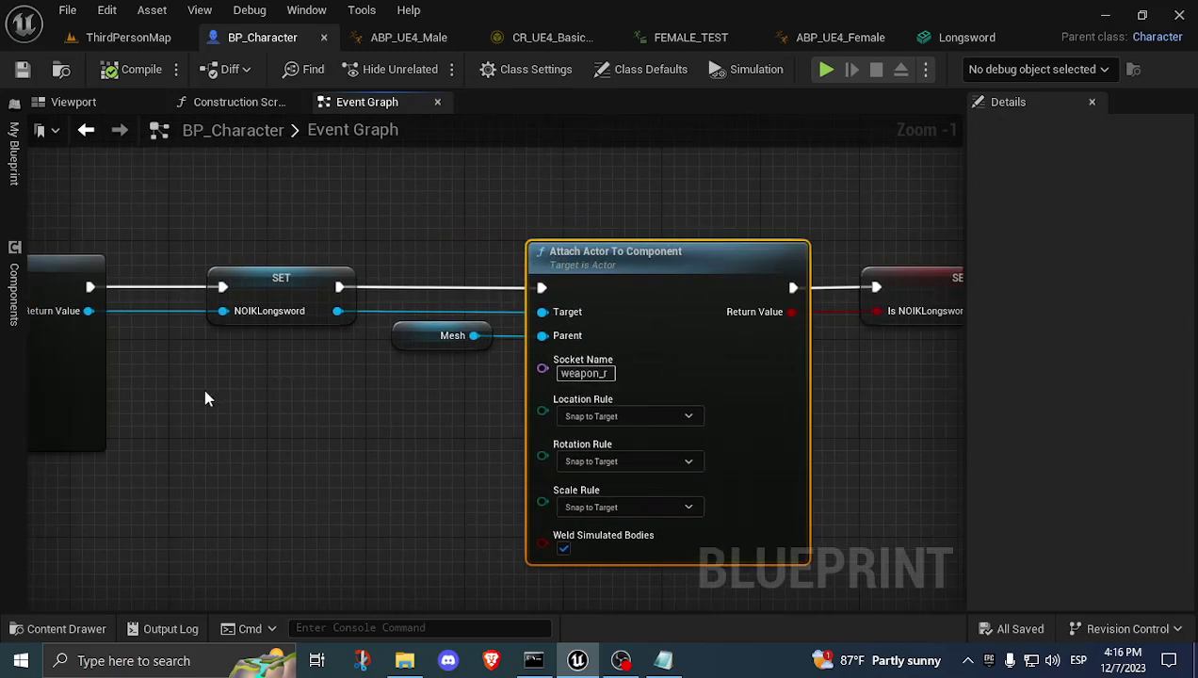
Examine the Attach Actor To Component node's Mesh parent and weapon_r socket, and the SET Is NOIKLongsword Equipped node.
{"action": "left_click_drag", "start_coordinate": [204, 398], "coordinate": [340, 226]}
{"action": "left_click", "coordinate": [712, 262]}
{"action": "left_click", "coordinate": [466, 336]}
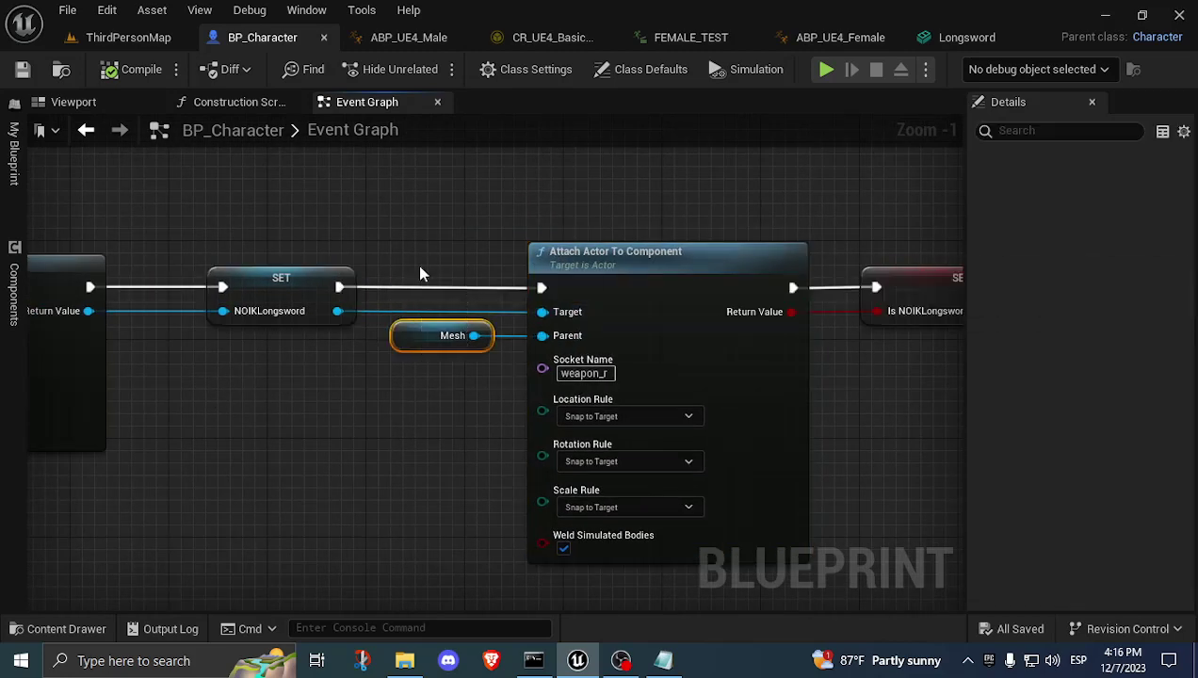
{"action": "left_click", "coordinate": [598, 374]}
{"action": "left_click", "coordinate": [446, 446]}
{"action": "right_click_drag", "start_coordinate": [446, 446], "coordinate": [381, 417]}
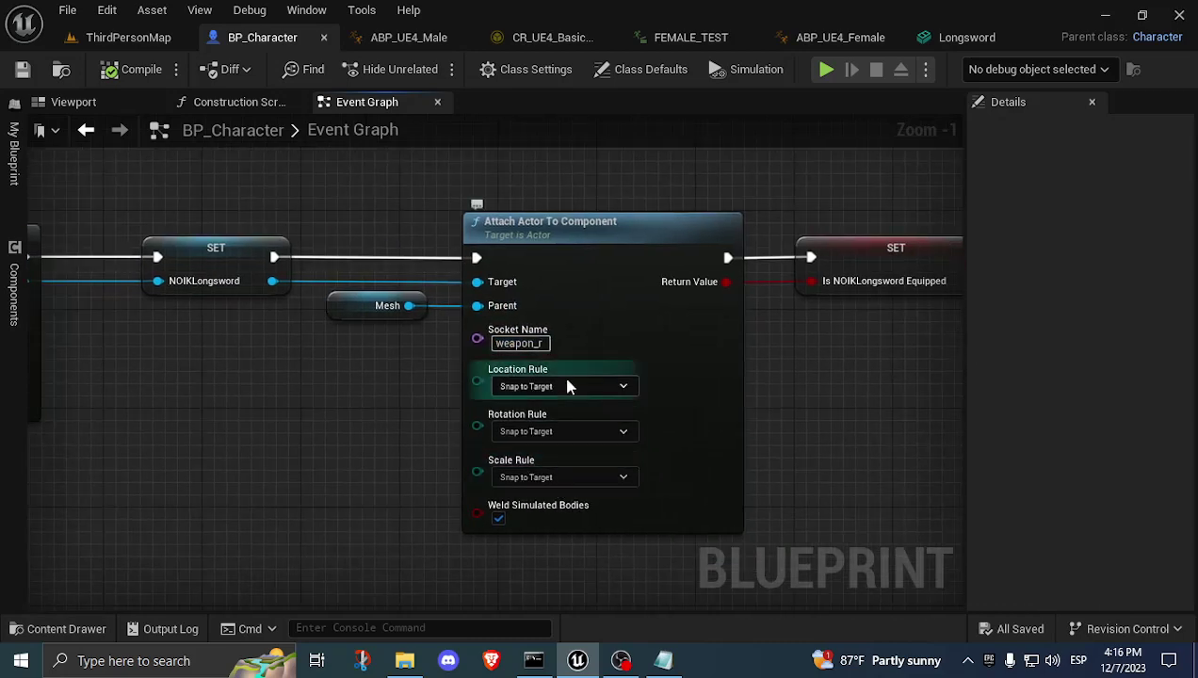
{"action": "right_click_drag", "start_coordinate": [802, 362], "coordinate": [682, 410]}
{"action": "left_click", "coordinate": [734, 331]}
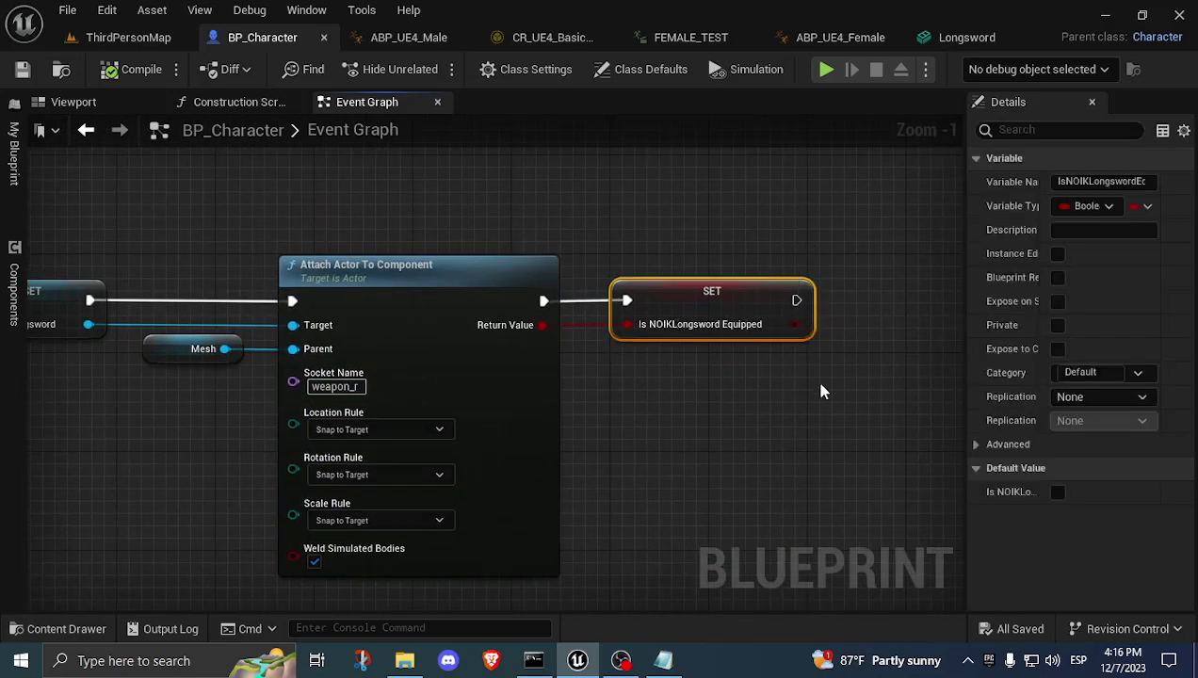
Examine the Destroy Actor, NOIKLongsword and SET Is NOIKLongsword Equipped nodes on the Branch's True path.
{"action": "scroll", "coordinate": [490, 306], "scroll_direction": "down", "scroll_amount": 4}
{"action": "right_click_drag", "start_coordinate": [489, 306], "coordinate": [542, 355]}
{"action": "scroll", "coordinate": [508, 334], "scroll_direction": "up", "scroll_amount": 3}
{"action": "left_click_drag", "start_coordinate": [708, 349], "coordinate": [706, 348]}
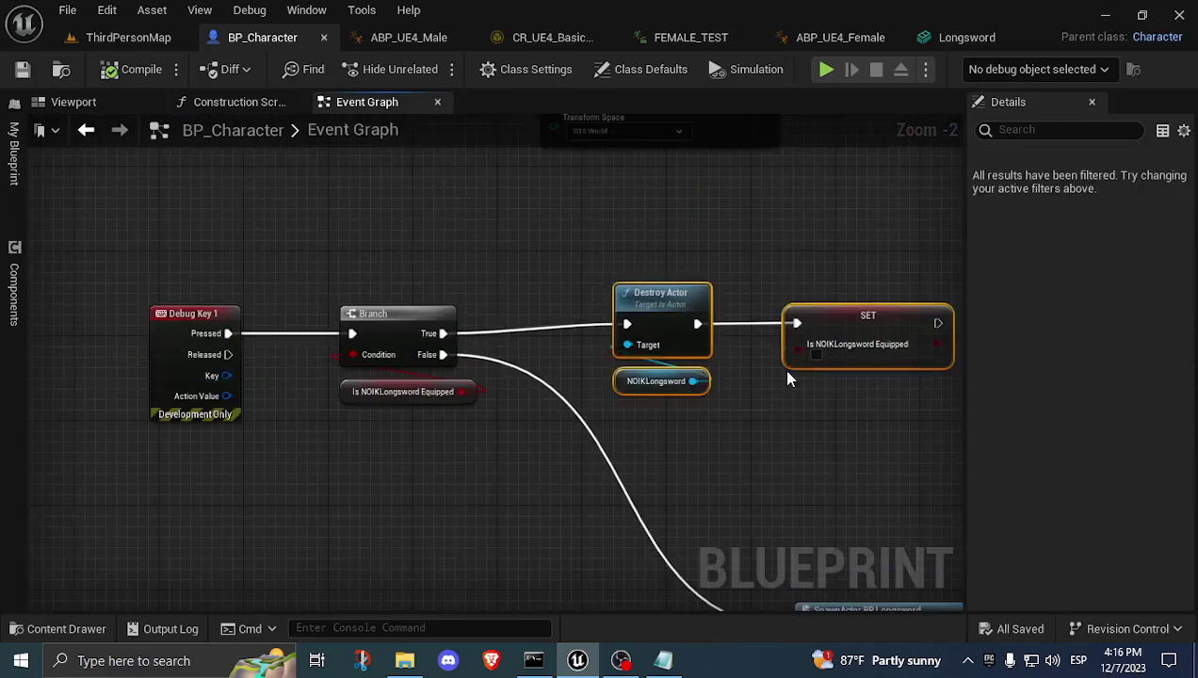
{"action": "left_click", "coordinate": [807, 438]}
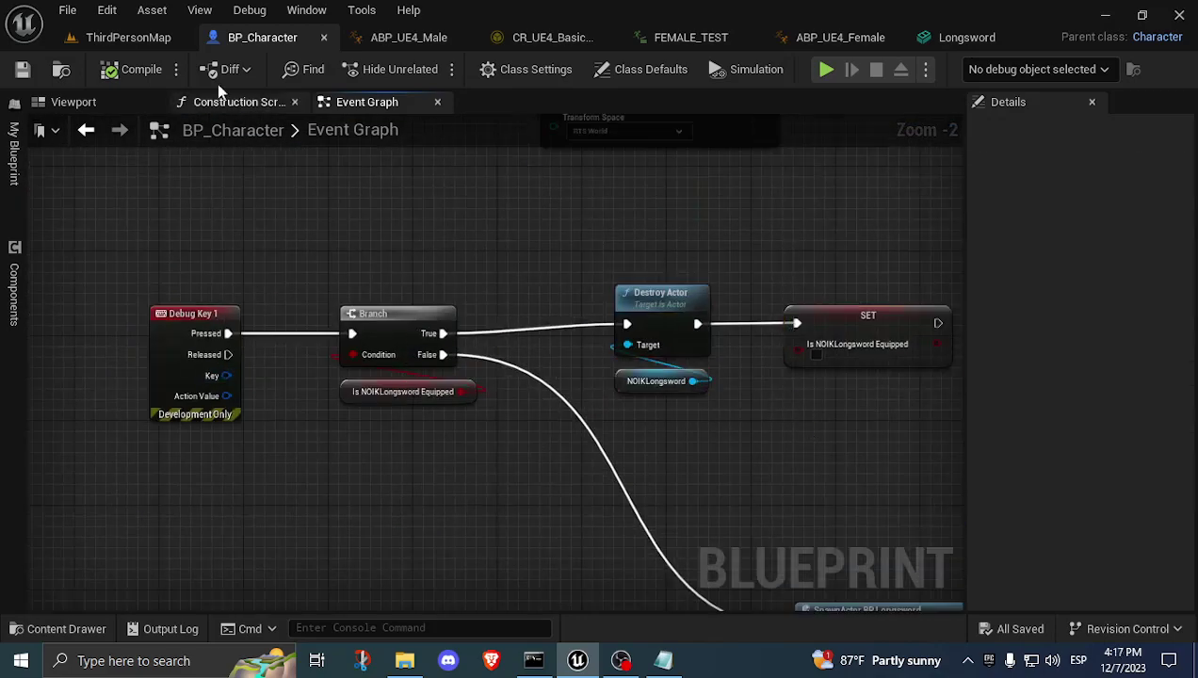
Play-test ThirdPersonMap, equipping and unequipping the non-IK longsword several times, and stop the session.
{"action": "left_click", "coordinate": [144, 40]}
{"action": "left_click", "coordinate": [427, 72]}
{"action": "key", "text": "1"}
{"action": "key", "text": "1"}
{"action": "key", "text": "1"}
{"action": "key", "text": "1"}
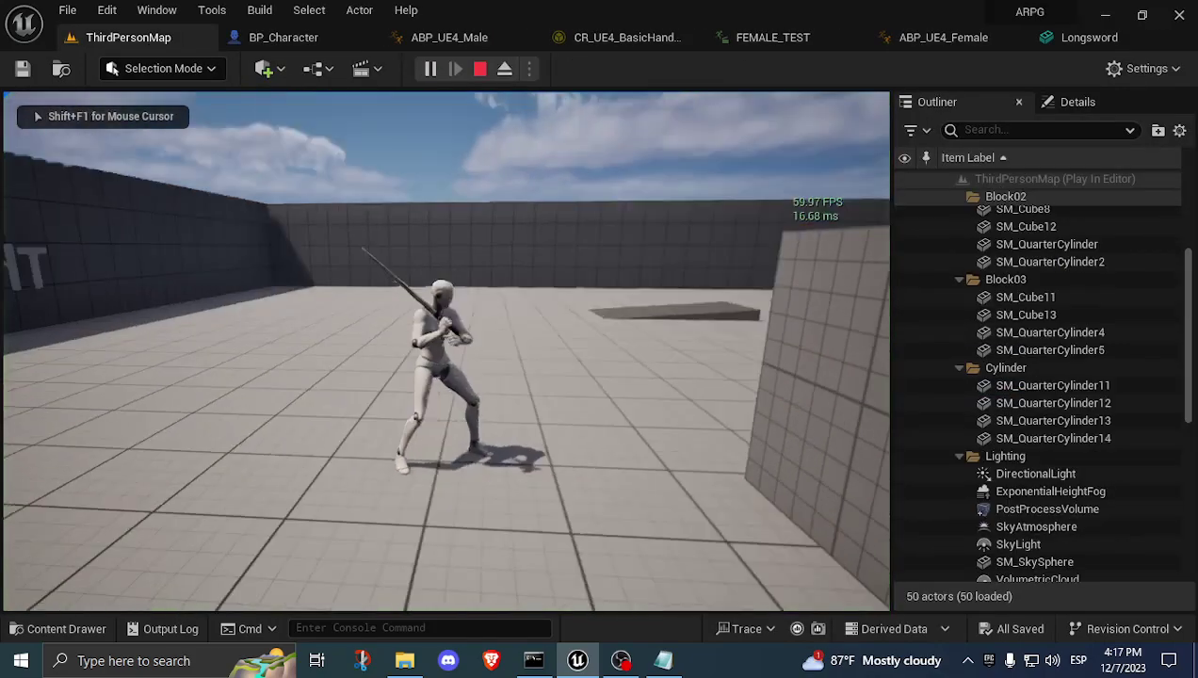
{"action": "key", "text": "1"}
{"action": "key", "text": "1"}
{"action": "key", "text": "1"}
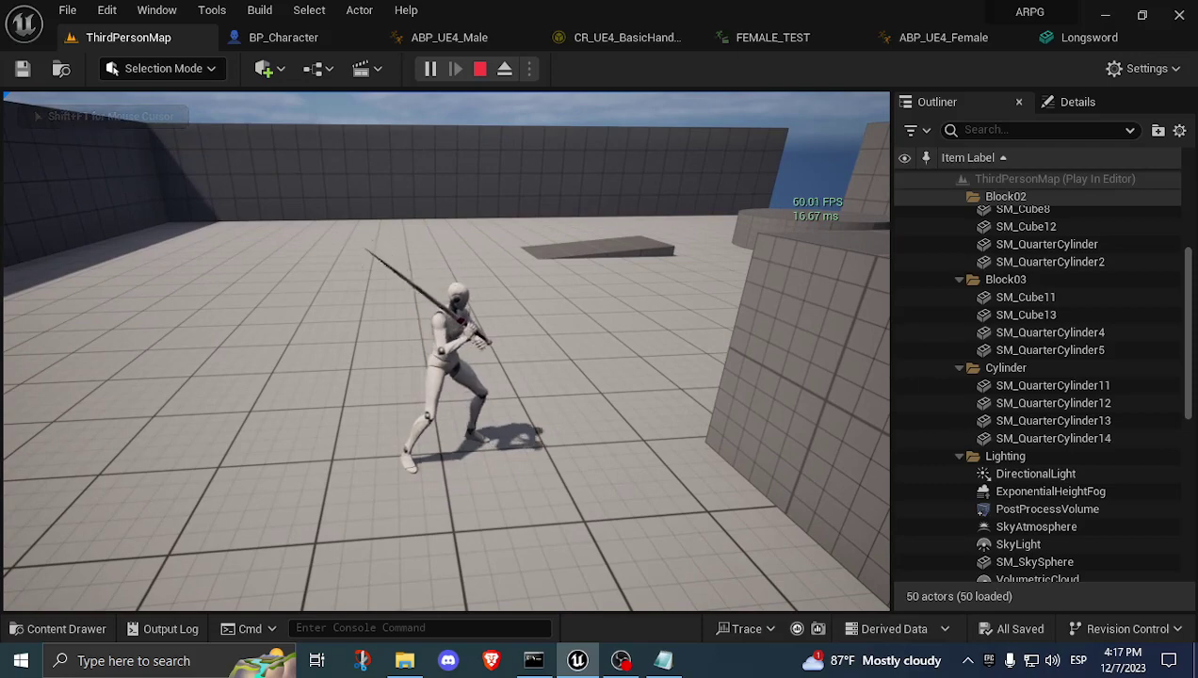
{"action": "key", "text": "Escape"}
Return to BP_Character's Event Graph and locate the event chain for the longsword that uses hand IK.
{"action": "left_click", "coordinate": [303, 42]}
{"action": "right_click_drag", "start_coordinate": [393, 242], "coordinate": [524, 464]}
{"action": "right_click_drag", "start_coordinate": [466, 306], "coordinate": [458, 507]}
{"action": "scroll", "coordinate": [432, 348], "scroll_direction": "down", "scroll_amount": 2}
{"action": "right_click_drag", "start_coordinate": [405, 245], "coordinate": [406, 452]}
{"action": "scroll", "coordinate": [361, 382], "scroll_direction": "up", "scroll_amount": 3}
{"action": "left_click_drag", "start_coordinate": [248, 293], "coordinate": [396, 494]}
{"action": "right_click_drag", "start_coordinate": [539, 495], "coordinate": [436, 498]}
Follow the IK longsword's event chain through to the SpawnActor BP Longsword node.
{"action": "left_click_drag", "start_coordinate": [468, 507], "coordinate": [781, 235]}
{"action": "scroll", "coordinate": [834, 354], "scroll_direction": "down", "scroll_amount": 1}
{"action": "right_click_drag", "start_coordinate": [834, 353], "coordinate": [248, 372]}
{"action": "left_click_drag", "start_coordinate": [475, 428], "coordinate": [834, 195]}
{"action": "right_click_drag", "start_coordinate": [764, 438], "coordinate": [924, 242]}
{"action": "right_click_drag", "start_coordinate": [574, 342], "coordinate": [734, 300]}
{"action": "right_click_drag", "start_coordinate": [557, 480], "coordinate": [589, 445]}
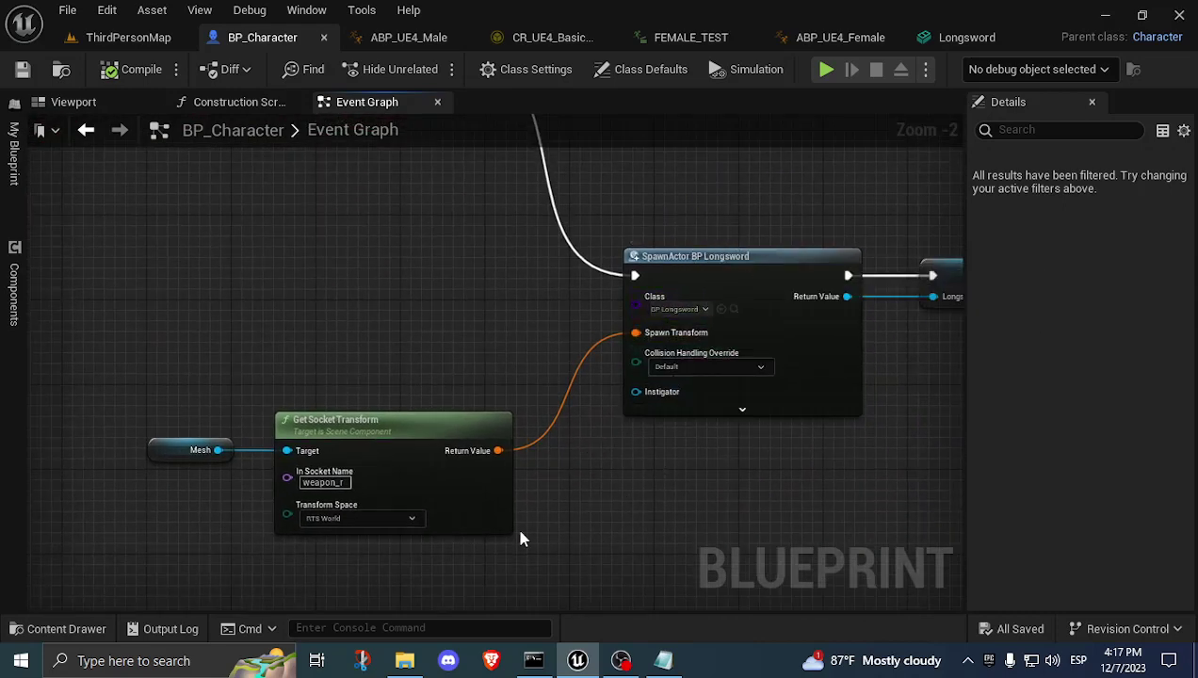
Examine the Mesh and Get Socket Transform nodes, and the Attach Actor To Component node's weapon_r socket and Mesh parent.
{"action": "left_click_drag", "start_coordinate": [147, 542], "coordinate": [220, 396]}
{"action": "left_click_drag", "start_coordinate": [279, 563], "coordinate": [432, 357]}
{"action": "right_click_drag", "start_coordinate": [667, 460], "coordinate": [453, 440]}
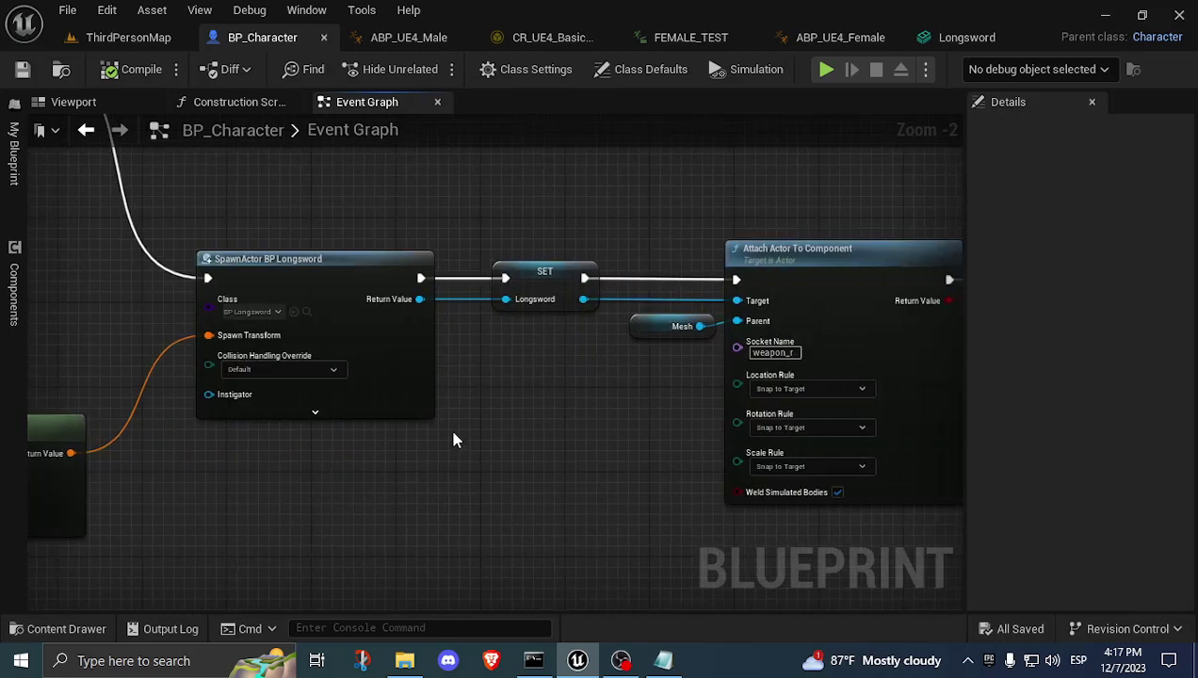
{"action": "right_click_drag", "start_coordinate": [581, 386], "coordinate": [476, 433]}
{"action": "left_click", "coordinate": [574, 382]}
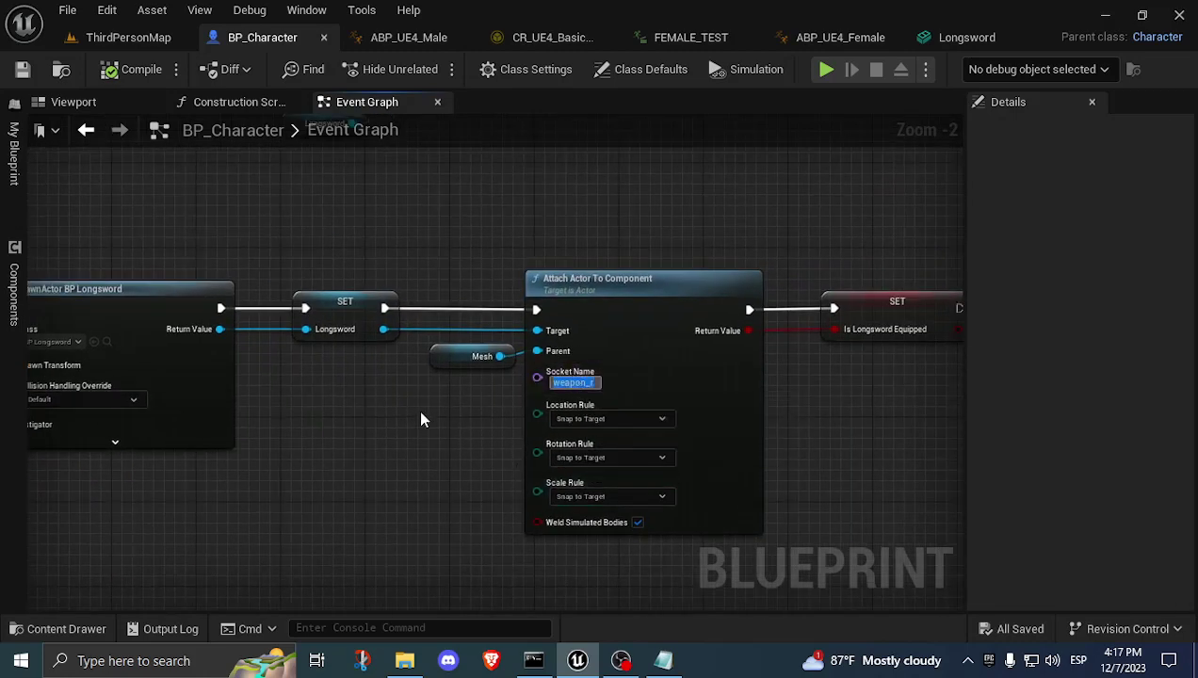
{"action": "left_click", "coordinate": [481, 356]}
Review the rest of the IK longsword chain, including the SET Is Longsword Equipped node after the attachment.
{"action": "right_click_drag", "start_coordinate": [872, 430], "coordinate": [920, 8]}
{"action": "left_click", "coordinate": [659, 320]}
{"action": "left_click", "coordinate": [755, 409]}
{"action": "scroll", "coordinate": [694, 379], "scroll_direction": "down", "scroll_amount": 3}
{"action": "right_click_drag", "start_coordinate": [574, 431], "coordinate": [513, 282]}
{"action": "scroll", "coordinate": [752, 354], "scroll_direction": "up", "scroll_amount": 4}
{"action": "scroll", "coordinate": [743, 302], "scroll_direction": "down", "scroll_amount": 4}
{"action": "right_click_drag", "start_coordinate": [742, 301], "coordinate": [663, 419]}
{"action": "scroll", "coordinate": [663, 419], "scroll_direction": "up", "scroll_amount": 4}
{"action": "left_click_drag", "start_coordinate": [681, 428], "coordinate": [445, 270]}
{"action": "scroll", "coordinate": [594, 424], "scroll_direction": "down", "scroll_amount": 2}
{"action": "right_click_drag", "start_coordinate": [595, 420], "coordinate": [723, 319]}
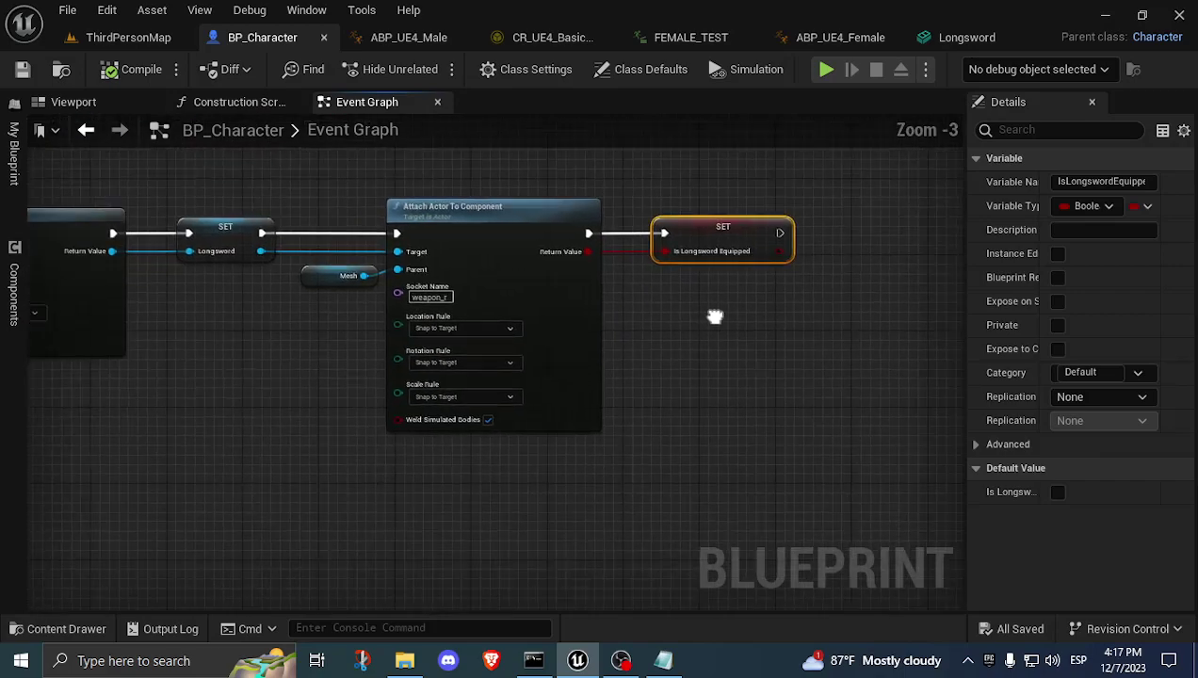
{"action": "scroll", "coordinate": [723, 318], "scroll_direction": "down", "scroll_amount": 2}
Close BP_Character and open ABP_UE4_Male's AnimGraph to view the Foot IK and Hand IK groups.
{"action": "left_click", "coordinate": [324, 38]}
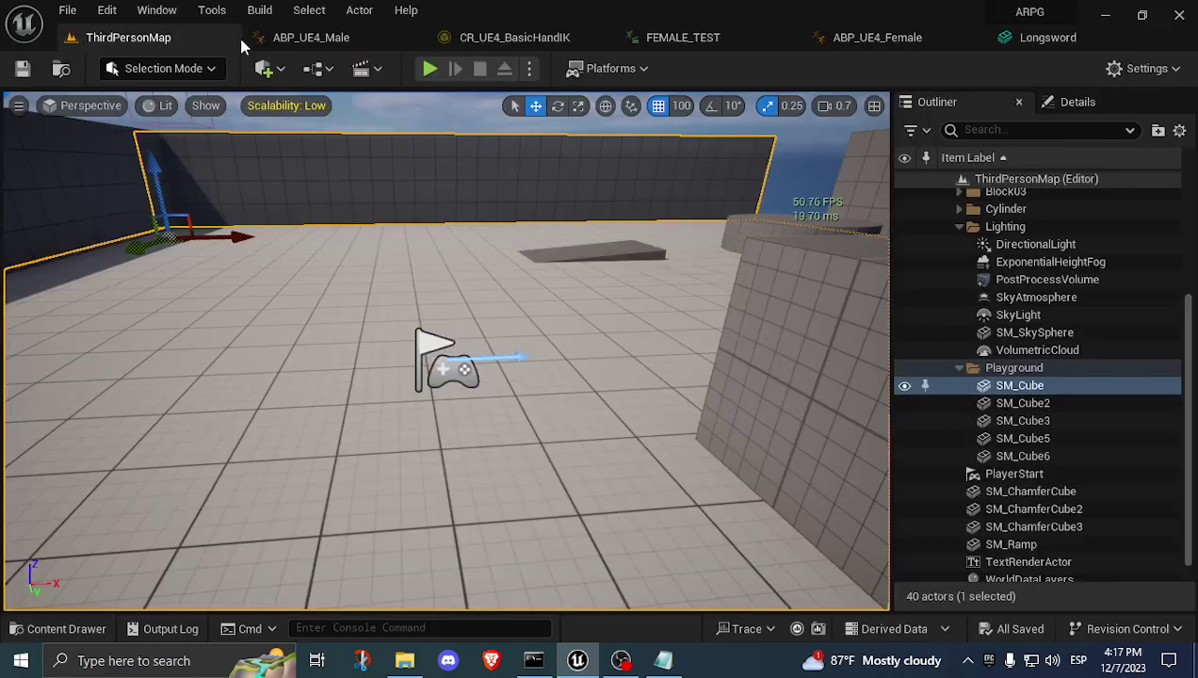
{"action": "left_click", "coordinate": [322, 41]}
{"action": "scroll", "coordinate": [433, 258], "scroll_direction": "down", "scroll_amount": 3}
{"action": "right_click_drag", "start_coordinate": [449, 259], "coordinate": [797, 341]}
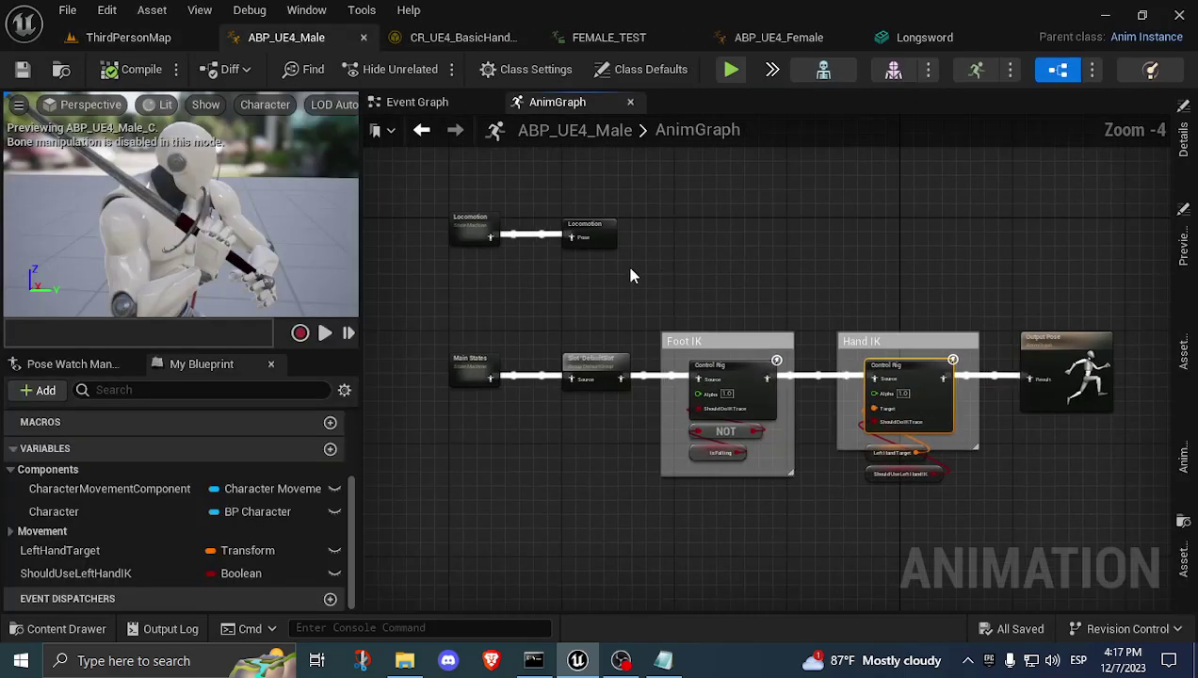
{"action": "scroll", "coordinate": [630, 283], "scroll_direction": "down", "scroll_amount": 2}
{"action": "scroll", "coordinate": [593, 292], "scroll_direction": "up", "scroll_amount": 2}
{"action": "right_click_drag", "start_coordinate": [699, 347], "coordinate": [735, 328]}
{"action": "scroll", "coordinate": [668, 323], "scroll_direction": "up", "scroll_amount": 1}
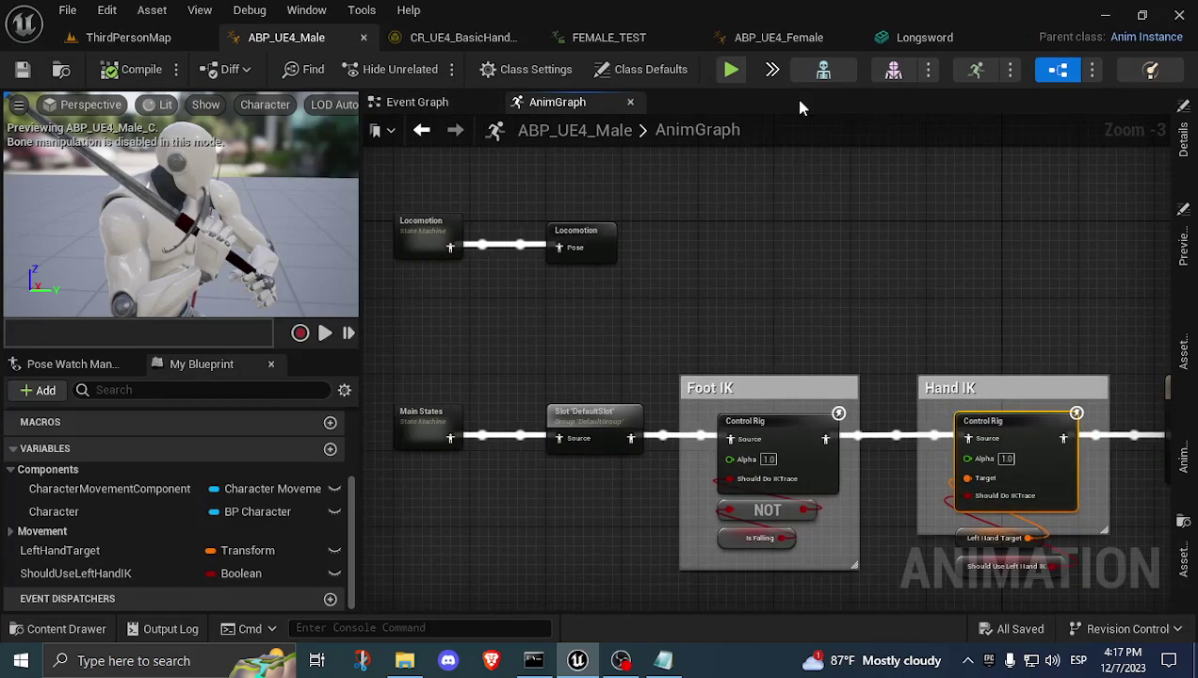
Examine the Control Rig node inside the Hand IK group, just before the Output Pose.
{"action": "right_click_drag", "start_coordinate": [892, 329], "coordinate": [514, 268]}
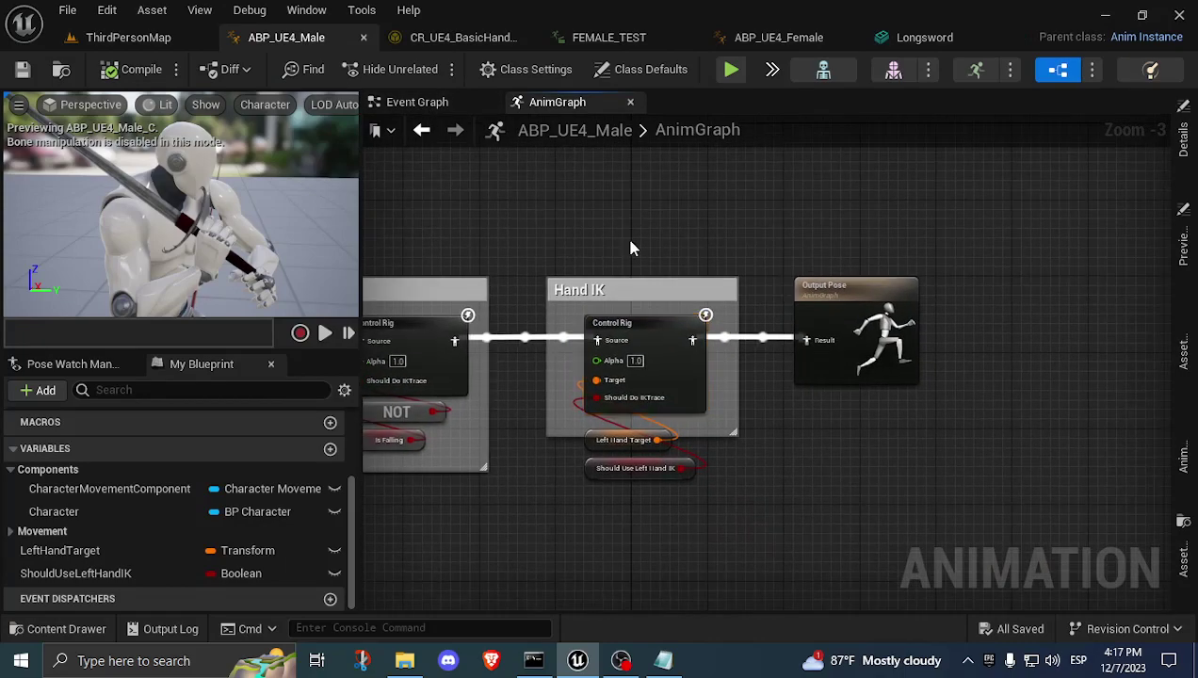
{"action": "left_click", "coordinate": [644, 340]}
{"action": "right_click_drag", "start_coordinate": [778, 459], "coordinate": [777, 426]}
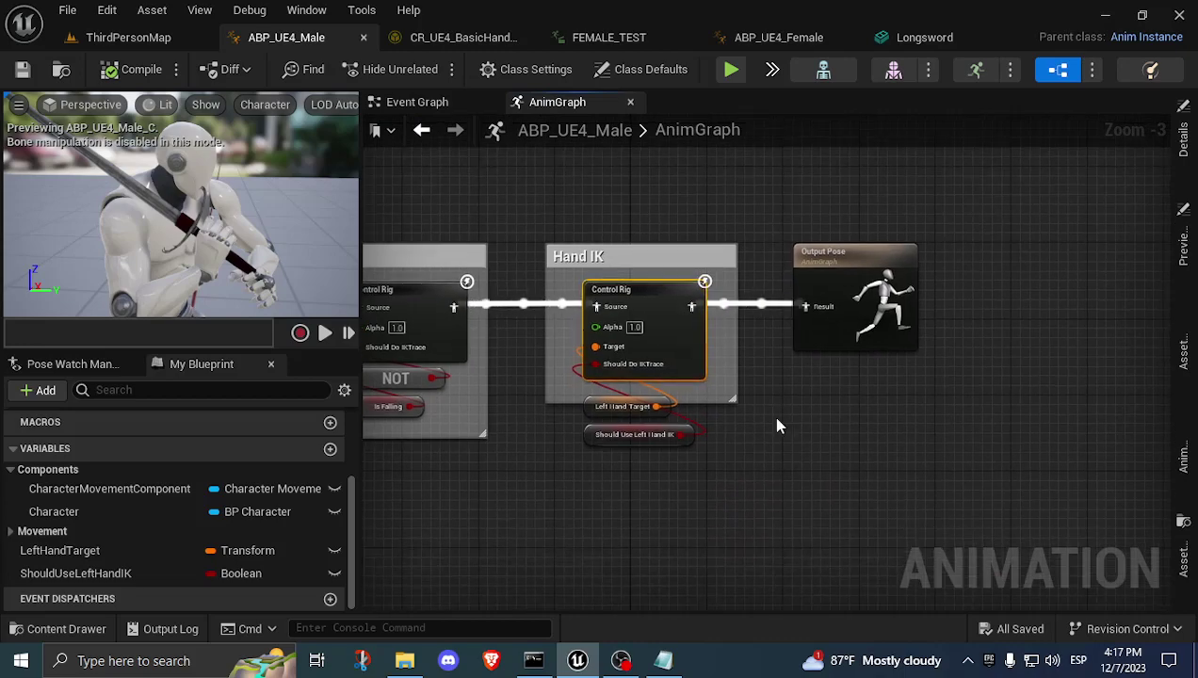
{"action": "scroll", "coordinate": [776, 420], "scroll_direction": "up", "scroll_amount": 1}
{"action": "left_click_drag", "start_coordinate": [482, 184], "coordinate": [614, 241]}
{"action": "right_click_drag", "start_coordinate": [763, 430], "coordinate": [786, 454]}
{"action": "scroll", "coordinate": [664, 391], "scroll_direction": "up", "scroll_amount": 2}
{"action": "left_click", "coordinate": [711, 359]}
Examine the Left Hand Target and Should Use Left Hand IK variables and the Control Rig's Target input.
{"action": "left_click_drag", "start_coordinate": [764, 519], "coordinate": [511, 467]}
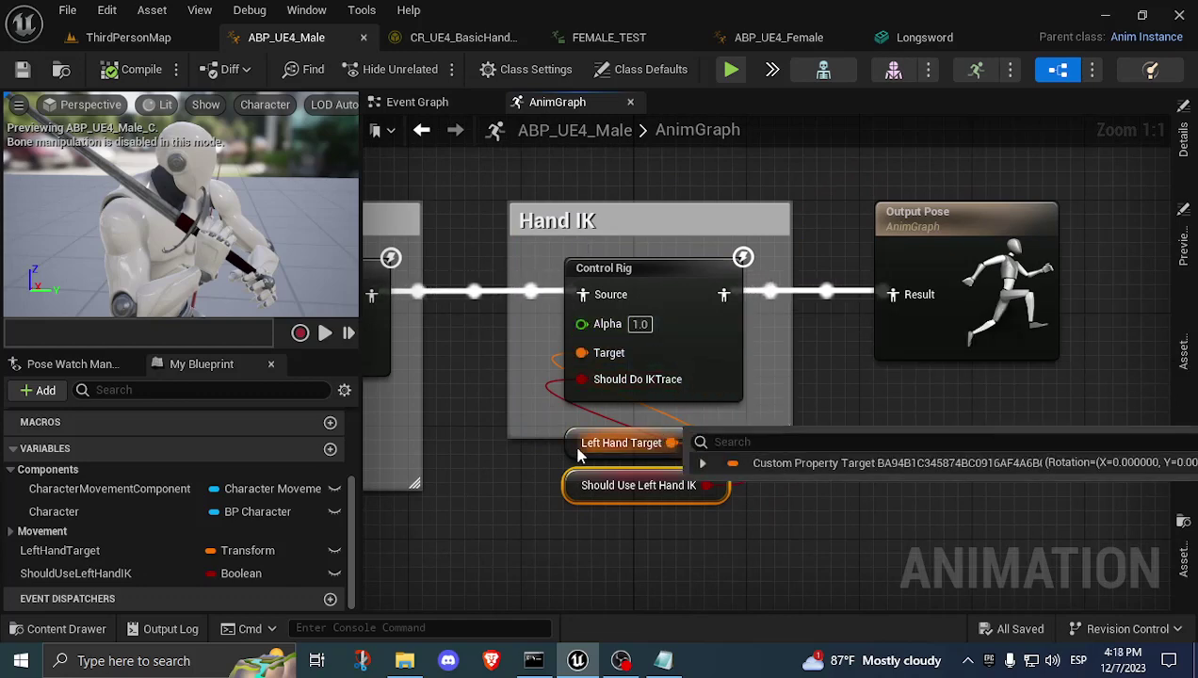
{"action": "left_click_drag", "start_coordinate": [535, 406], "coordinate": [716, 462]}
{"action": "right_click", "coordinate": [571, 342]}
{"action": "left_click", "coordinate": [577, 363]}
{"action": "right_click", "coordinate": [579, 367]}
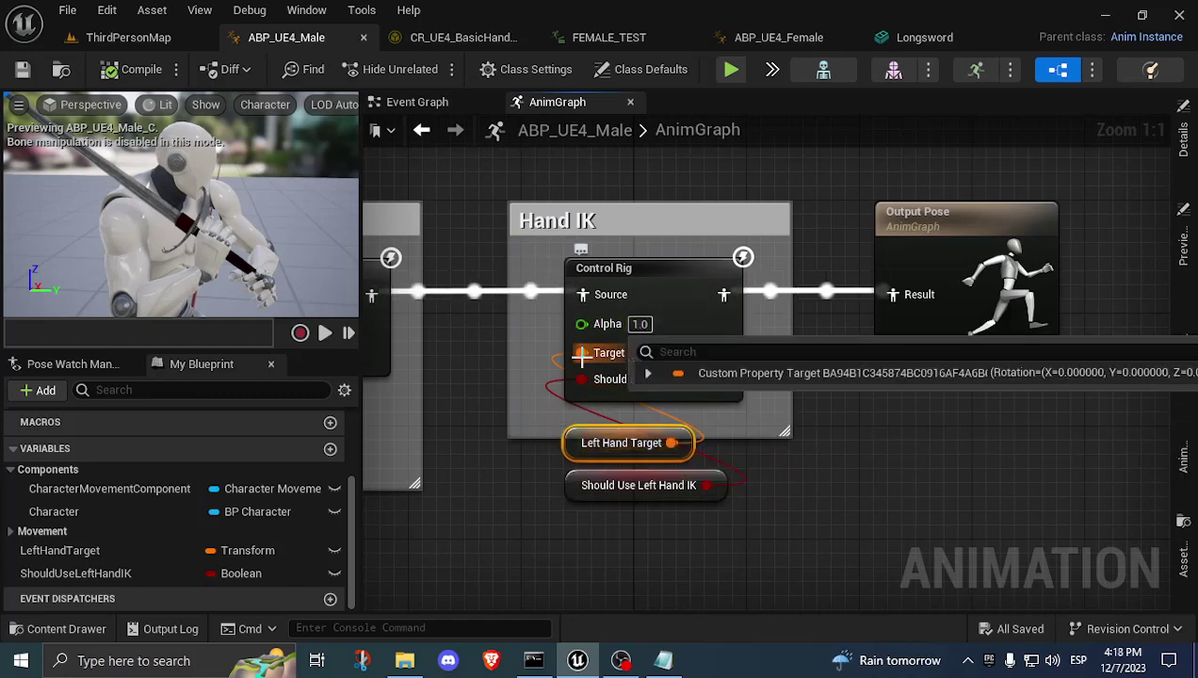
{"action": "scroll", "coordinate": [546, 367], "scroll_direction": "down", "scroll_amount": 1}
{"action": "right_click_drag", "start_coordinate": [505, 367], "coordinate": [596, 386]}
Open ABP_UE4_Male's Event Graph and locate the Branch that checks Is Longsword Equipped.
{"action": "left_click", "coordinate": [435, 102]}
{"action": "scroll", "coordinate": [514, 267], "scroll_direction": "down", "scroll_amount": 9}
{"action": "scroll", "coordinate": [513, 270], "scroll_direction": "down", "scroll_amount": 1}
{"action": "right_click_drag", "start_coordinate": [672, 386], "coordinate": [953, 595]}
{"action": "left_click_drag", "start_coordinate": [942, 412], "coordinate": [386, 134]}
{"action": "right_click_drag", "start_coordinate": [884, 543], "coordinate": [731, 409]}
{"action": "scroll", "coordinate": [673, 391], "scroll_direction": "up", "scroll_amount": 5}
{"action": "right_click_drag", "start_coordinate": [544, 372], "coordinate": [723, 383]}
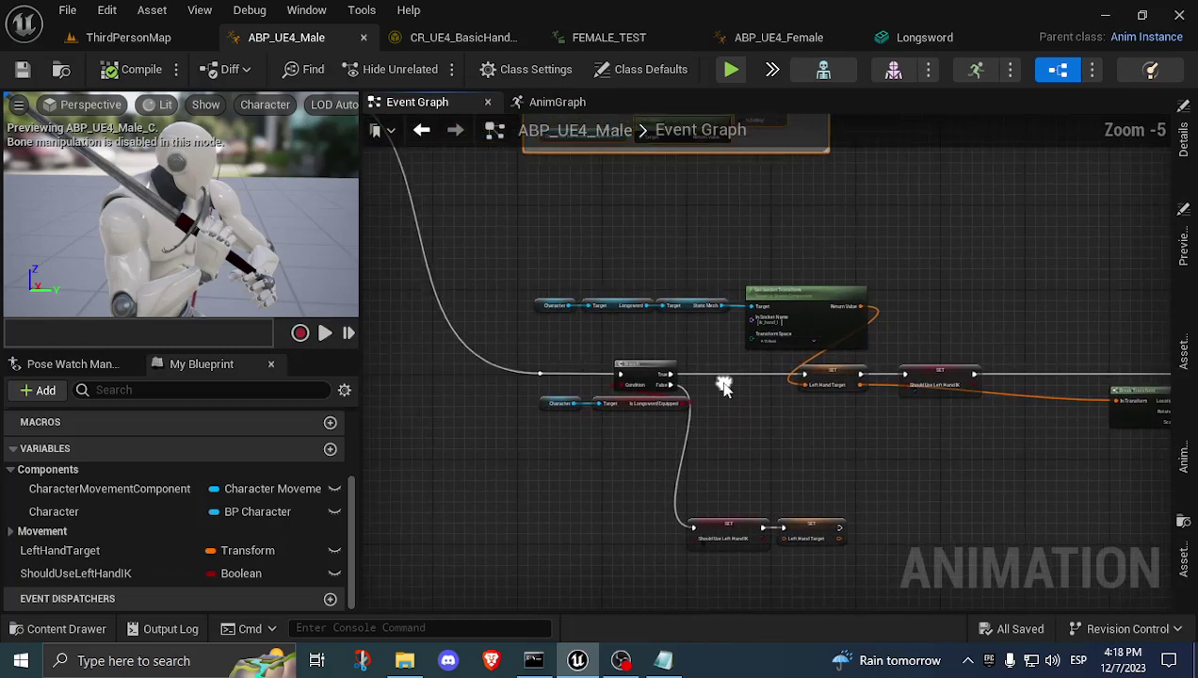
{"action": "scroll", "coordinate": [725, 390], "scroll_direction": "up", "scroll_amount": 2}
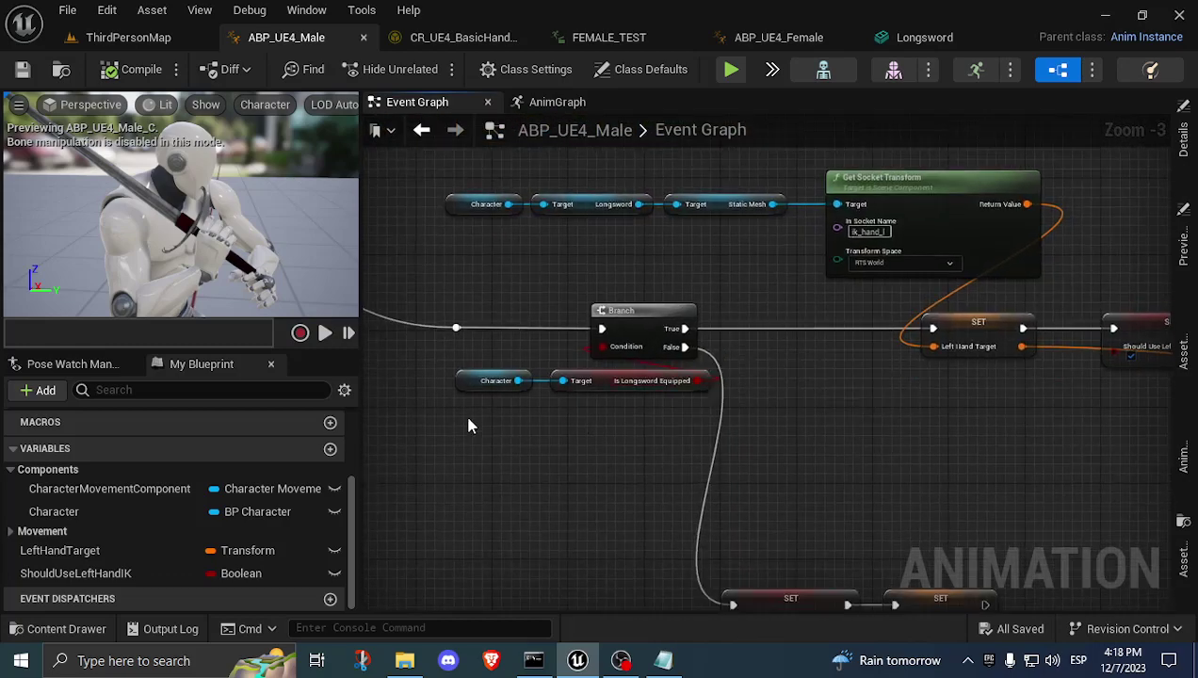
Examine the Branch's Character and Is Longsword Equipped condition, and the SET nodes on its False path.
{"action": "left_click_drag", "start_coordinate": [478, 409], "coordinate": [526, 361]}
{"action": "scroll", "coordinate": [529, 428], "scroll_direction": "up", "scroll_amount": 1}
{"action": "left_click_drag", "start_coordinate": [595, 425], "coordinate": [644, 379]}
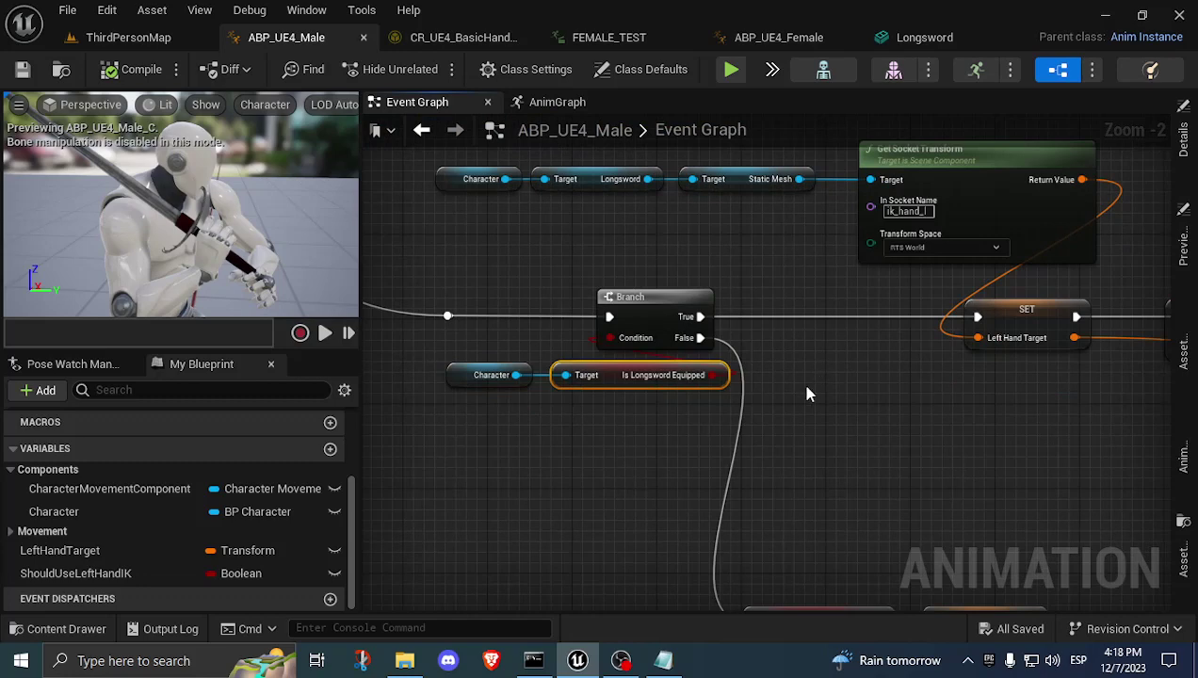
{"action": "right_click_drag", "start_coordinate": [831, 429], "coordinate": [704, 318]}
{"action": "left_click_drag", "start_coordinate": [514, 363], "coordinate": [704, 527]}
Examine the Character, Longsword and Static Mesh references that feed the Get Socket Transform node.
{"action": "right_click_drag", "start_coordinate": [631, 301], "coordinate": [787, 592]}
{"action": "right_click_drag", "start_coordinate": [802, 492], "coordinate": [767, 427]}
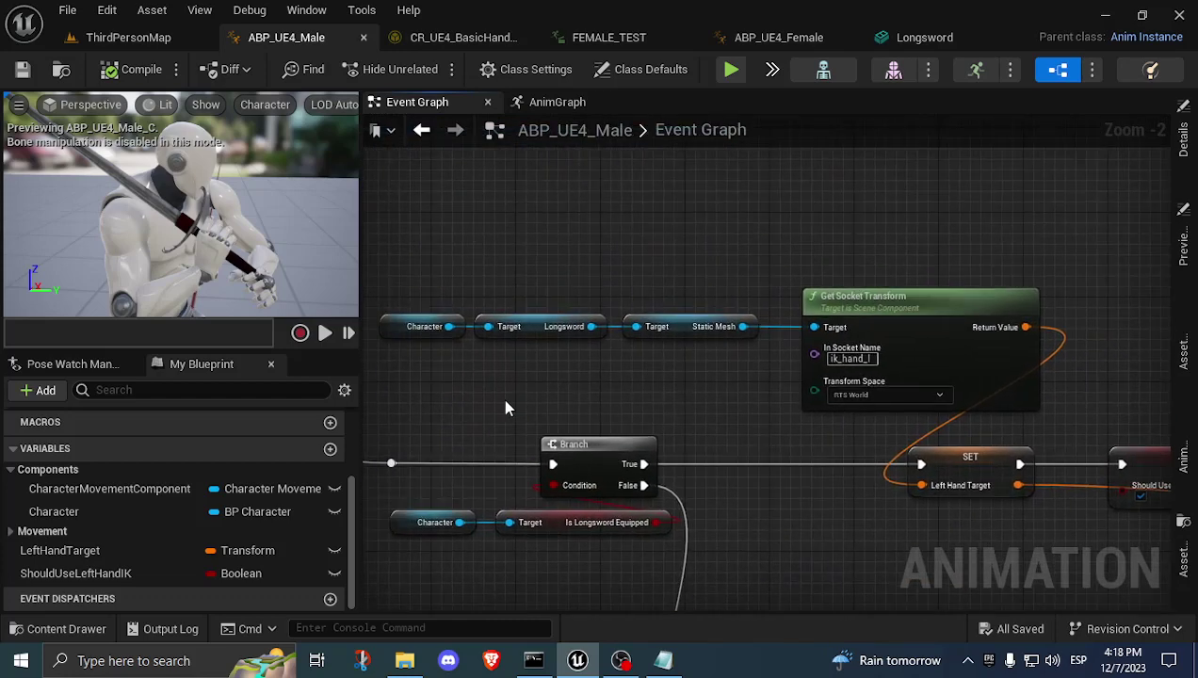
{"action": "left_click_drag", "start_coordinate": [399, 372], "coordinate": [460, 276]}
{"action": "left_click_drag", "start_coordinate": [490, 396], "coordinate": [585, 282]}
{"action": "right_click_drag", "start_coordinate": [656, 379], "coordinate": [576, 387]}
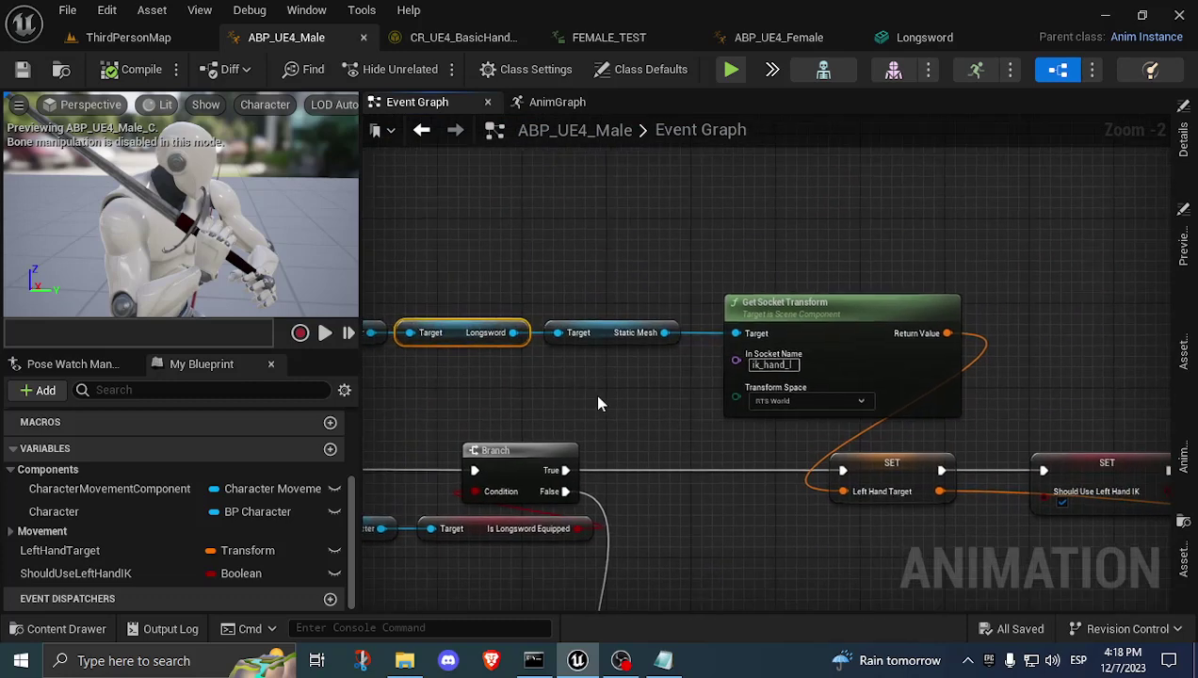
{"action": "left_click_drag", "start_coordinate": [603, 403], "coordinate": [656, 271]}
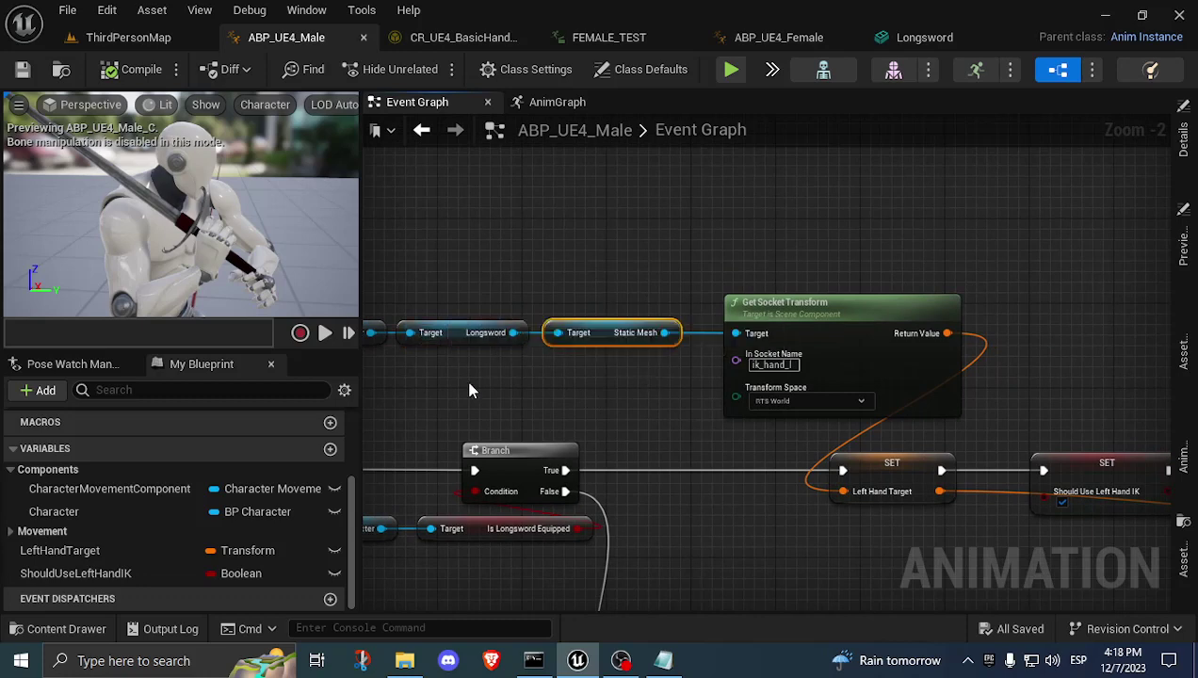
{"action": "left_click_drag", "start_coordinate": [482, 381], "coordinate": [472, 276]}
{"action": "right_click_drag", "start_coordinate": [572, 384], "coordinate": [487, 382]}
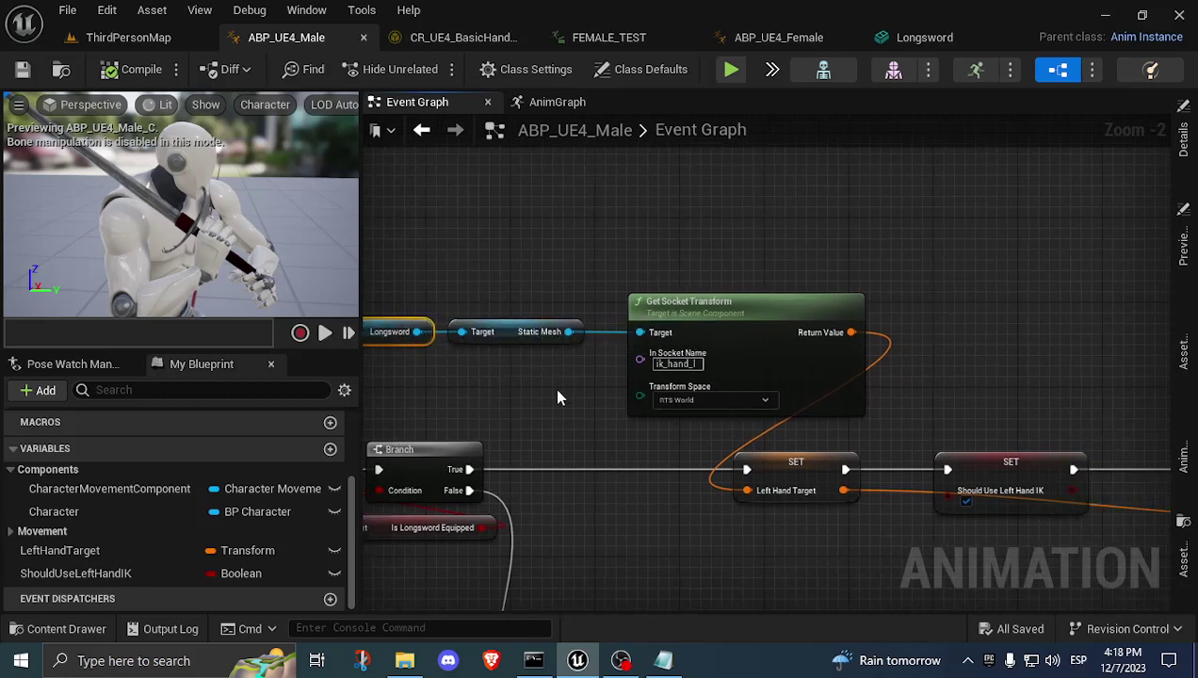
Examine the Get Socket Transform node and its ik_hand_l socket name.
{"action": "left_click_drag", "start_coordinate": [558, 395], "coordinate": [509, 295]}
{"action": "right_click_drag", "start_coordinate": [567, 414], "coordinate": [499, 412]}
{"action": "left_click_drag", "start_coordinate": [550, 233], "coordinate": [857, 408]}
{"action": "left_click", "coordinate": [857, 408]}
{"action": "left_click", "coordinate": [633, 363]}
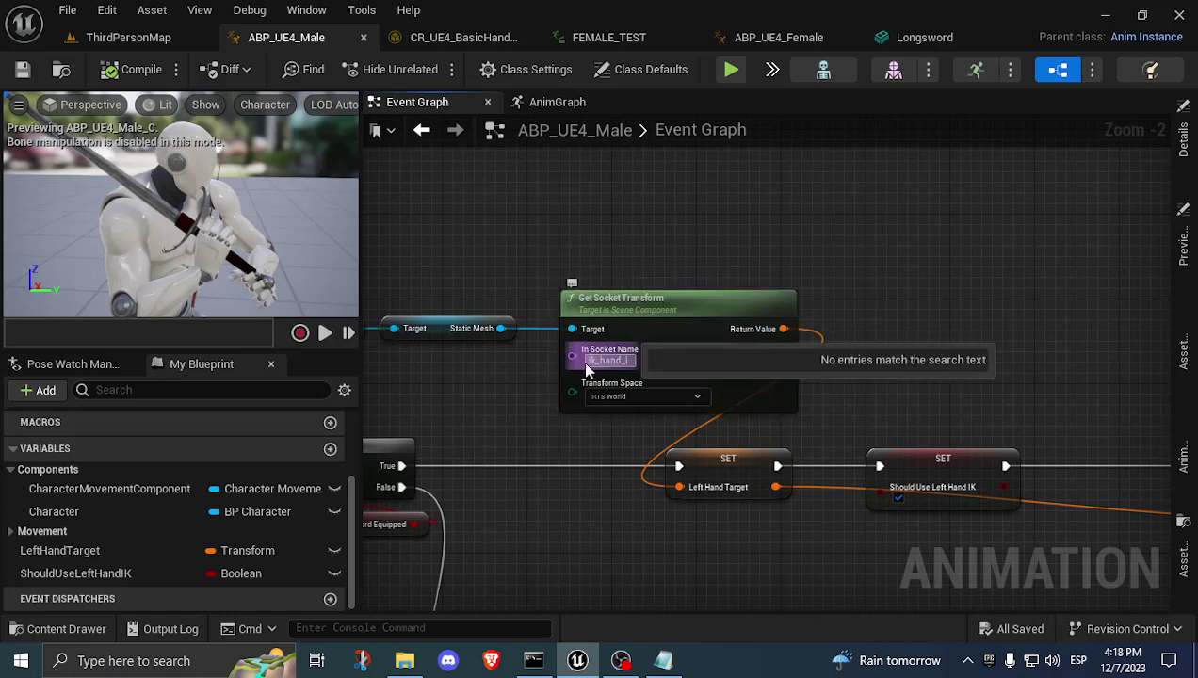
{"action": "left_click", "coordinate": [736, 266]}
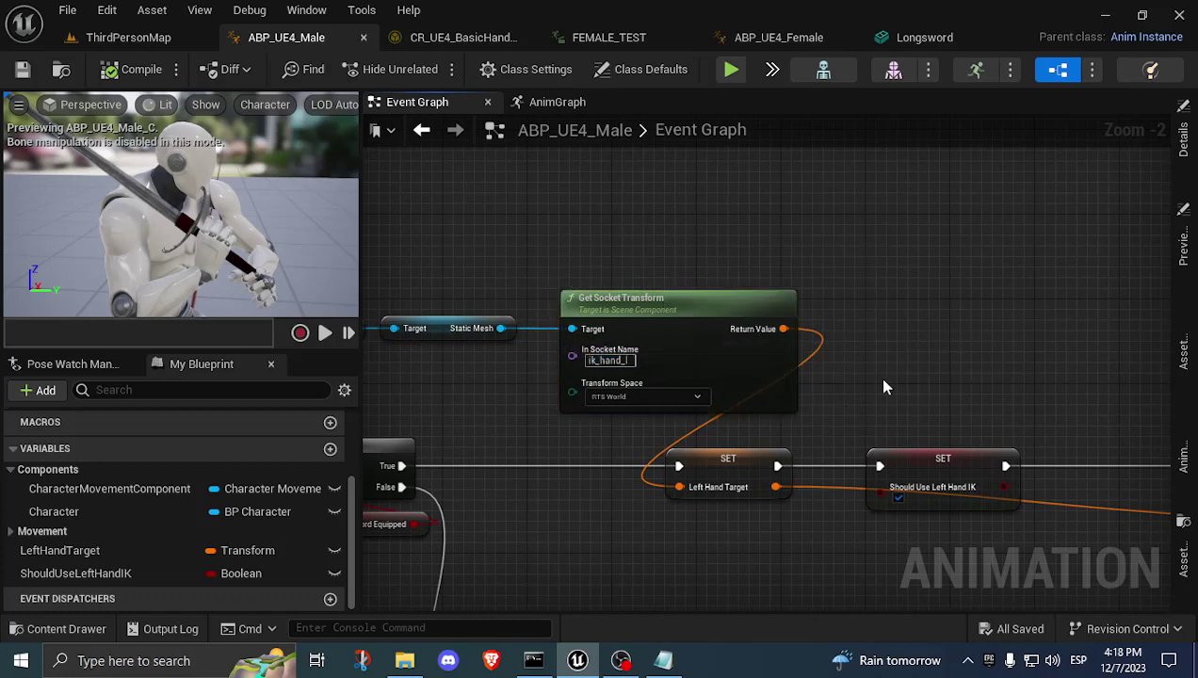
{"action": "left_click_drag", "start_coordinate": [892, 392], "coordinate": [508, 261]}
{"action": "left_click", "coordinate": [584, 226]}
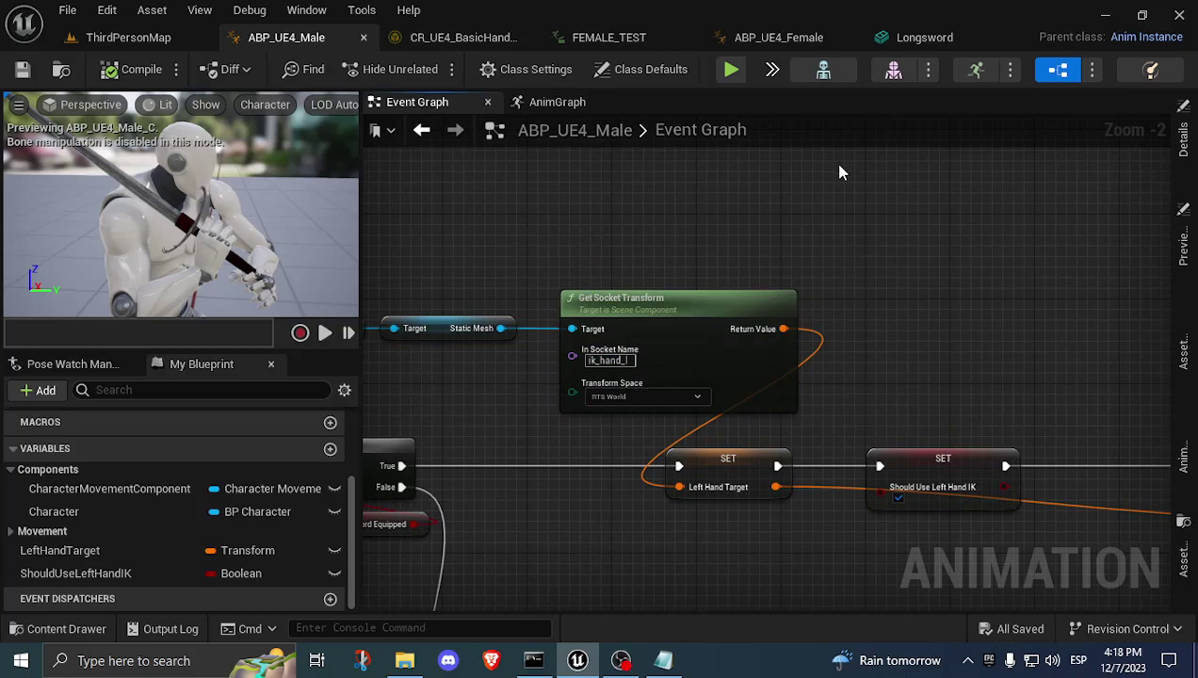
Open the Longsword static mesh and check the ik_hand_l socket's placement near the handle.
{"action": "left_click", "coordinate": [922, 47]}
{"action": "left_click", "coordinate": [375, 474]}
{"action": "left_click", "coordinate": [359, 468]}
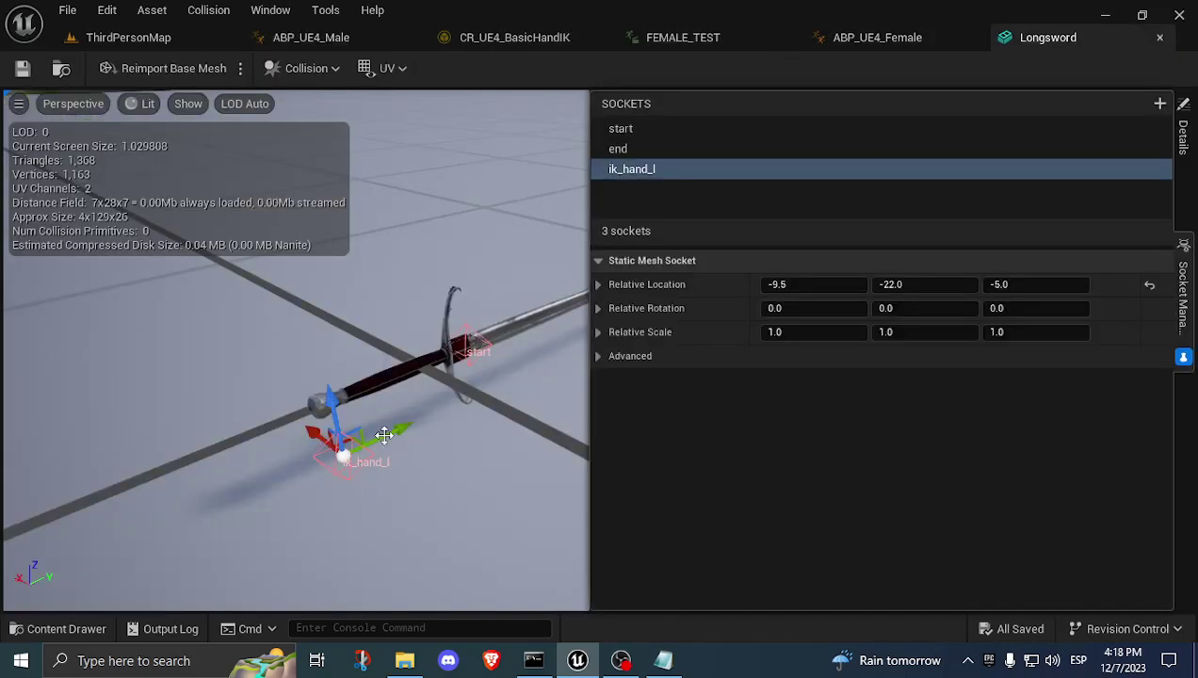
Return to ABP_UE4_Male and examine the SET Left Hand Target and SET Should Use Left Hand IK nodes.
{"action": "left_click", "coordinate": [317, 44]}
{"action": "right_click_drag", "start_coordinate": [595, 428], "coordinate": [497, 374]}
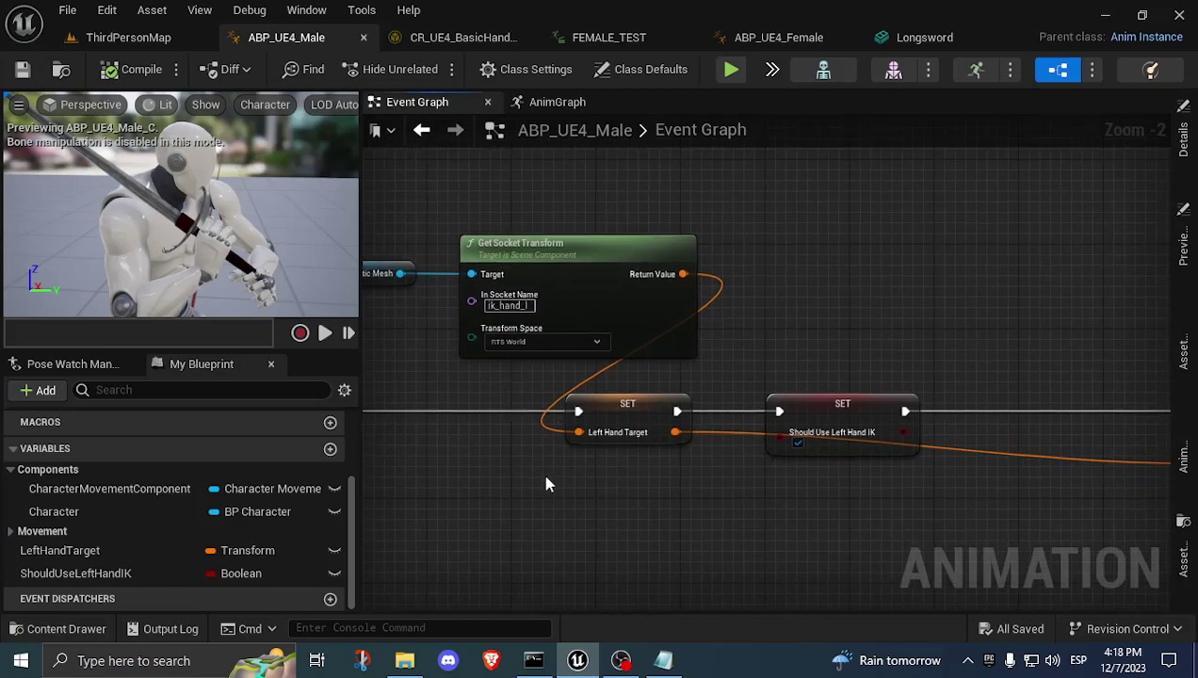
{"action": "left_click_drag", "start_coordinate": [549, 397], "coordinate": [680, 445]}
{"action": "right_click_drag", "start_coordinate": [808, 515], "coordinate": [642, 481]}
{"action": "left_click_drag", "start_coordinate": [557, 314], "coordinate": [770, 475]}
Examine the Break Transform and Draw Debug Sphere nodes that mark the left-hand target location.
{"action": "right_click_drag", "start_coordinate": [978, 532], "coordinate": [523, 499]}
{"action": "left_click_drag", "start_coordinate": [690, 461], "coordinate": [950, 240]}
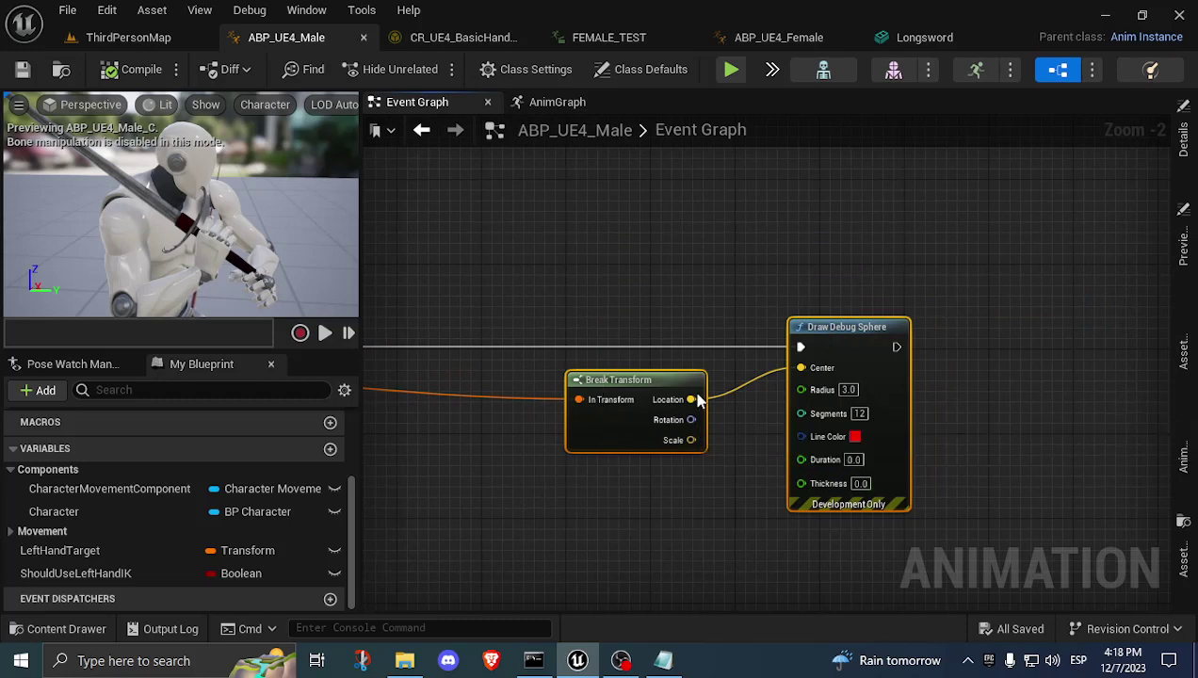
{"action": "right_click", "coordinate": [852, 441]}
{"action": "key", "text": "Escape"}
Play-test ThirdPersonMap to view the debug sphere at the character's left hand, and stop the session.
{"action": "left_click", "coordinate": [117, 42]}
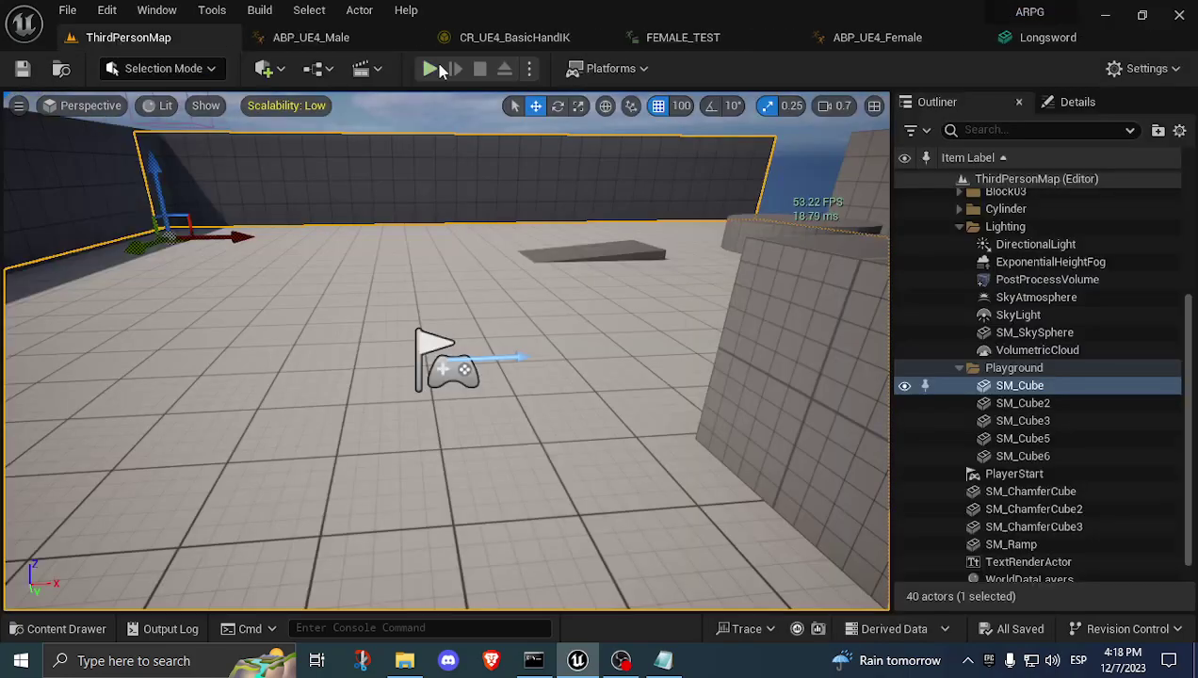
{"action": "left_click", "coordinate": [432, 66]}
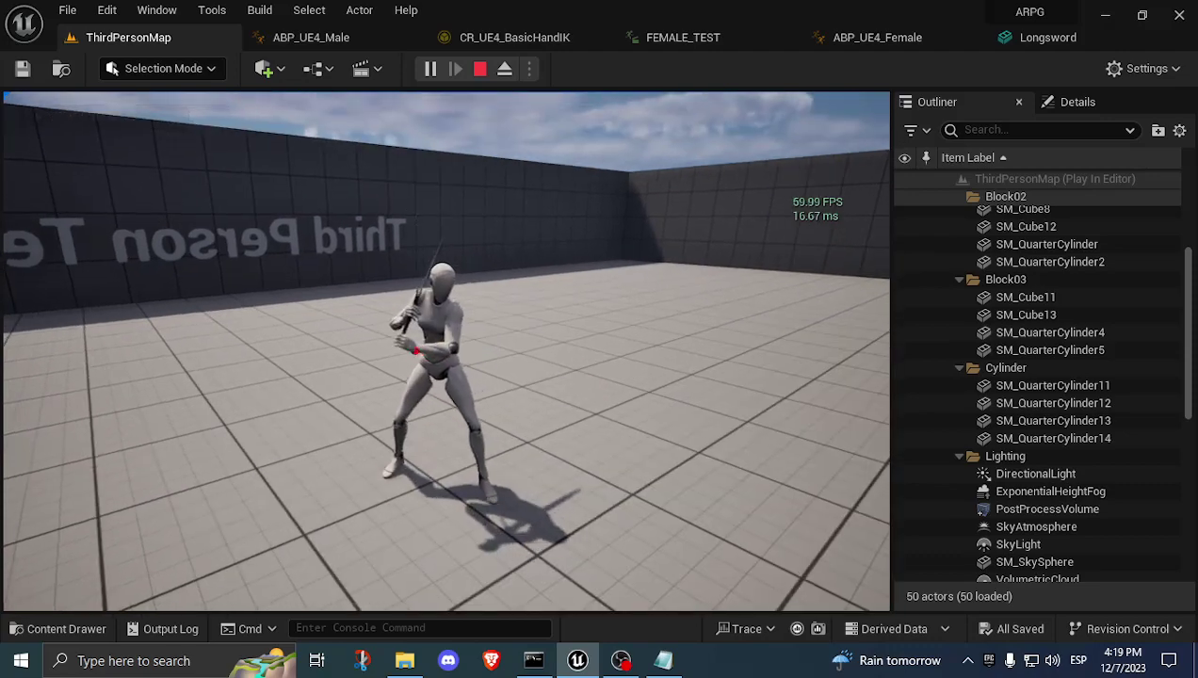
{"action": "key", "text": "Escape"}
Return to ABP_UE4_Male's Event Graph and examine the SET Should Use Left Hand IK node on the Longsword-equipped branch.
{"action": "left_click", "coordinate": [320, 35]}
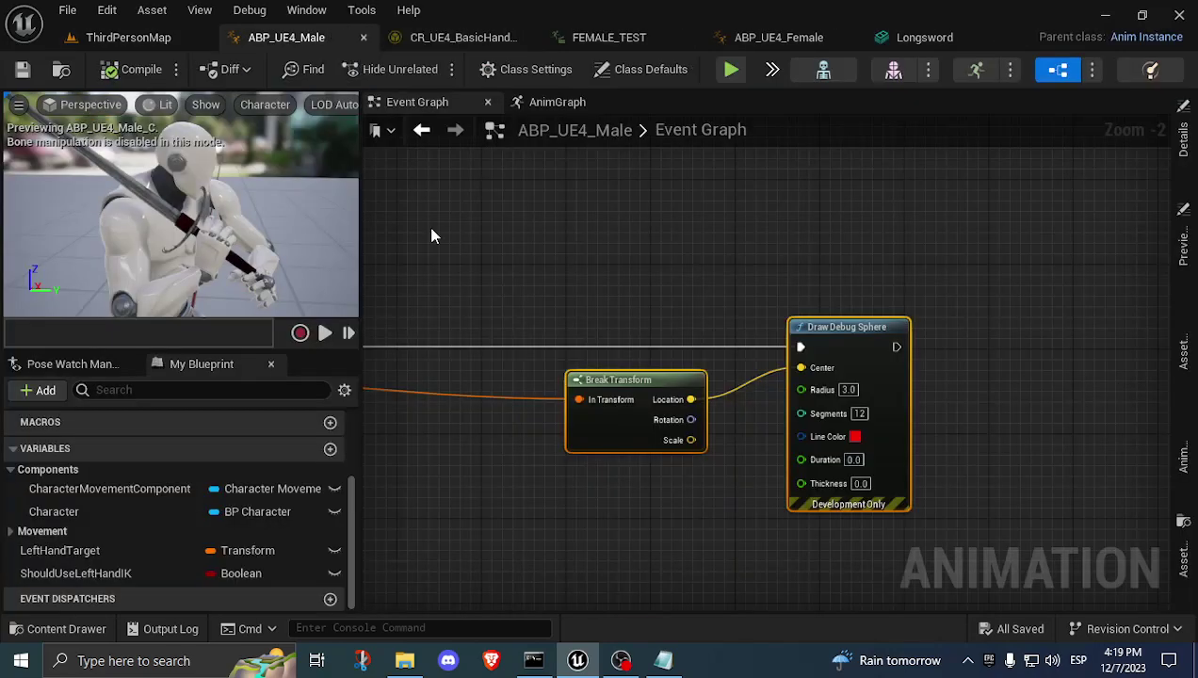
{"action": "scroll", "coordinate": [465, 273], "scroll_direction": "down", "scroll_amount": 4}
{"action": "scroll", "coordinate": [737, 422], "scroll_direction": "up", "scroll_amount": 3}
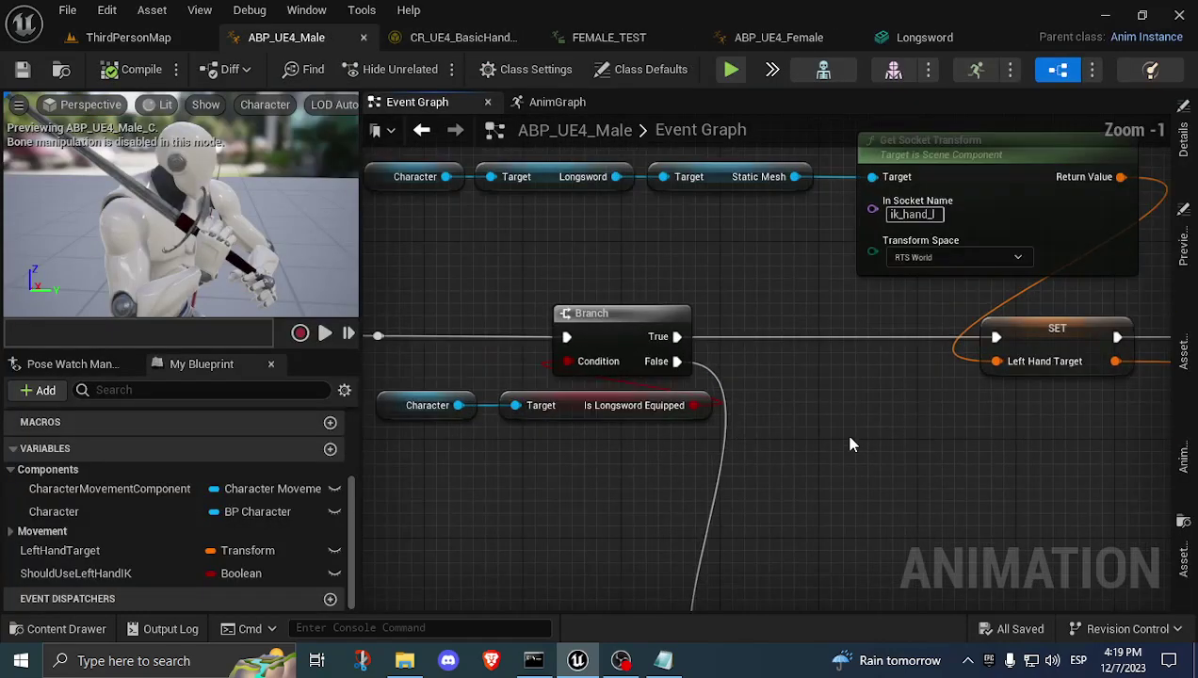
{"action": "right_click_drag", "start_coordinate": [885, 443], "coordinate": [386, 433]}
{"action": "left_click", "coordinate": [817, 311]}
{"action": "right_click_drag", "start_coordinate": [974, 303], "coordinate": [845, 334]}
{"action": "key", "text": "Escape"}
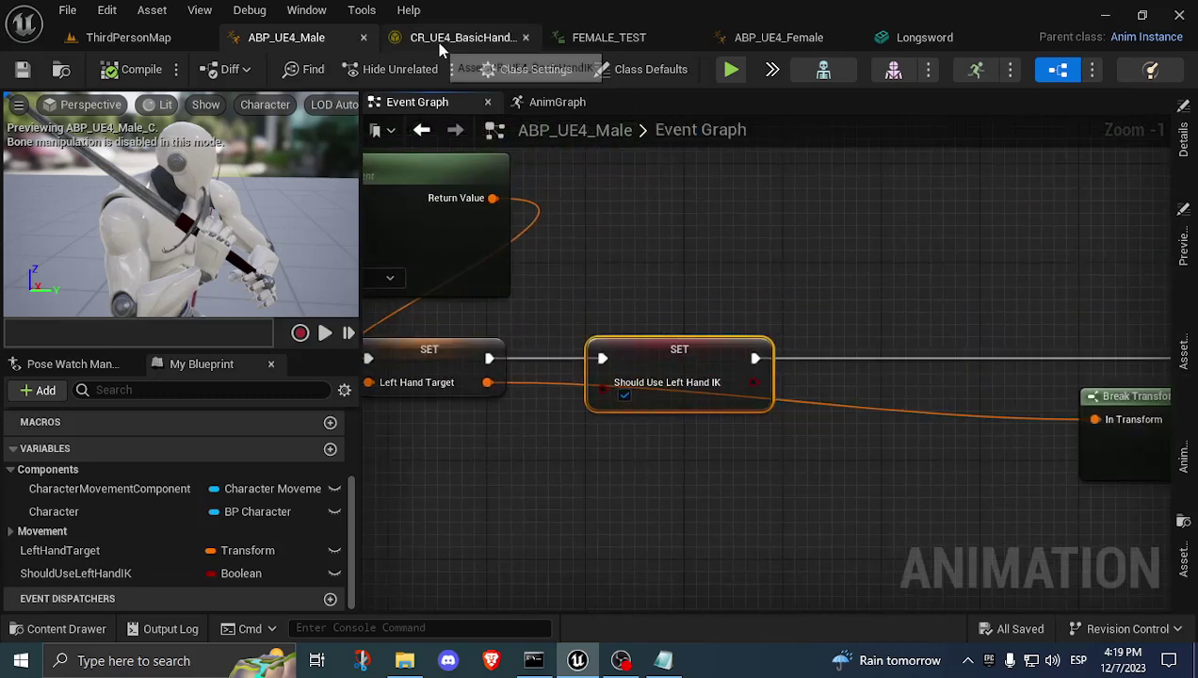
Open ABP_UE4_Male's AnimGraph and examine the Hand IK Control Rig node with its two left-hand variable inputs.
{"action": "left_click", "coordinate": [556, 102]}
{"action": "left_click_drag", "start_coordinate": [861, 543], "coordinate": [633, 475]}
{"action": "left_click_drag", "start_coordinate": [639, 183], "coordinate": [809, 403]}
{"action": "left_click", "coordinate": [651, 181]}
Switch to CR_UE4_BasicHandIK and examine how Get ShouldDoIKTrace feeds the Branch condition after Forwards Solve.
{"action": "left_click", "coordinate": [479, 41]}
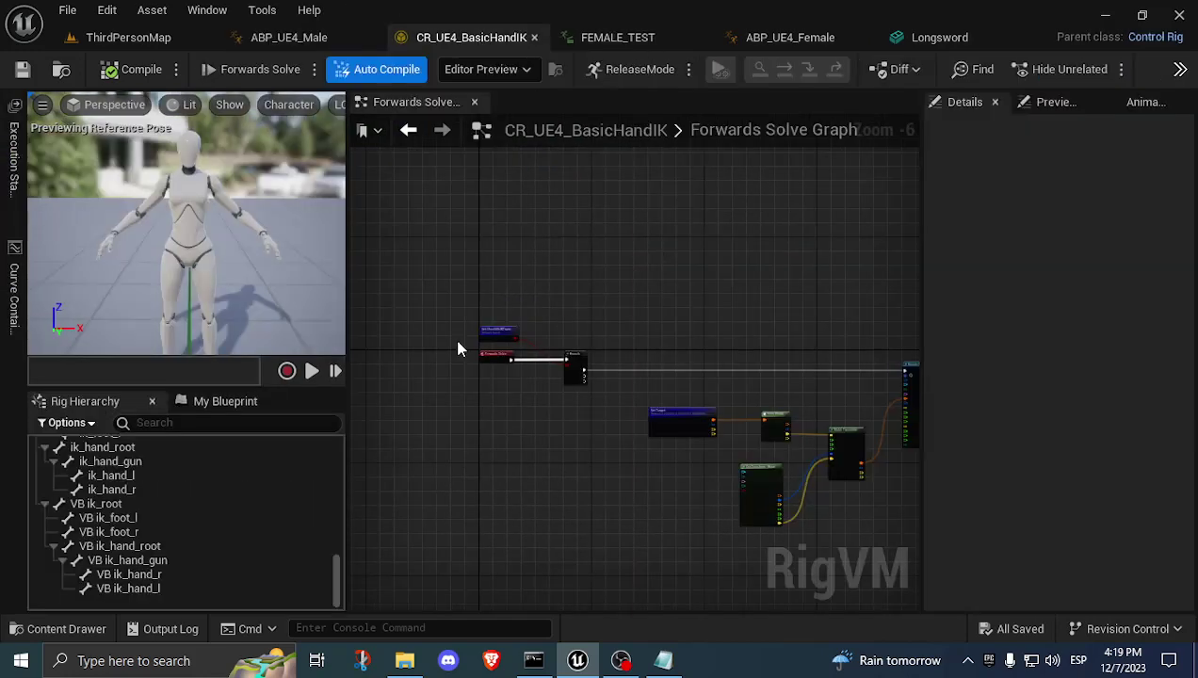
{"action": "scroll", "coordinate": [458, 346], "scroll_direction": "up", "scroll_amount": 5}
{"action": "left_click_drag", "start_coordinate": [494, 235], "coordinate": [717, 355]}
{"action": "right_click_drag", "start_coordinate": [805, 339], "coordinate": [594, 273]}
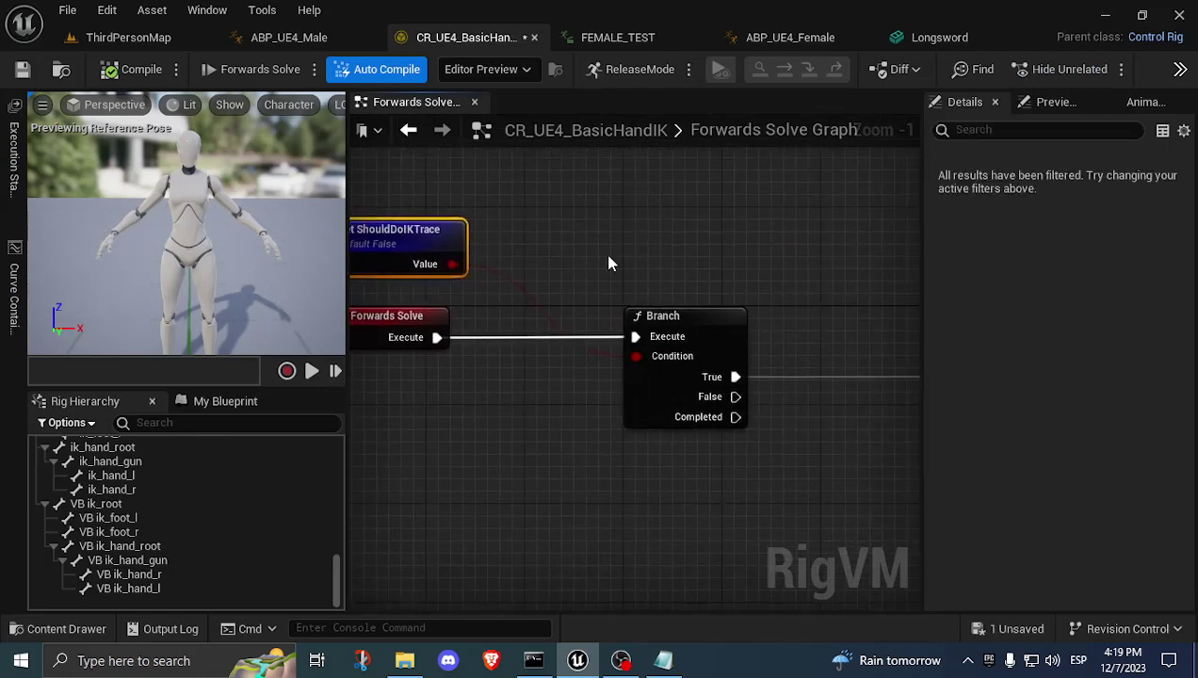
{"action": "left_click", "coordinate": [739, 405]}
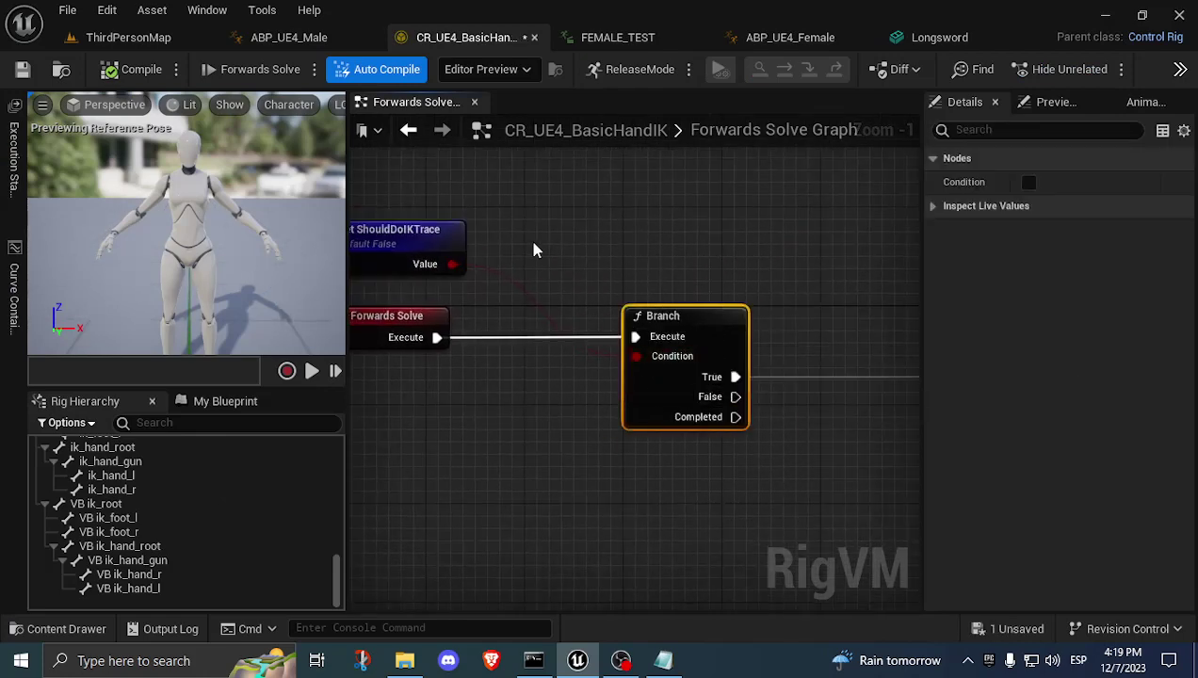
{"action": "right_click_drag", "start_coordinate": [457, 232], "coordinate": [412, 487]}
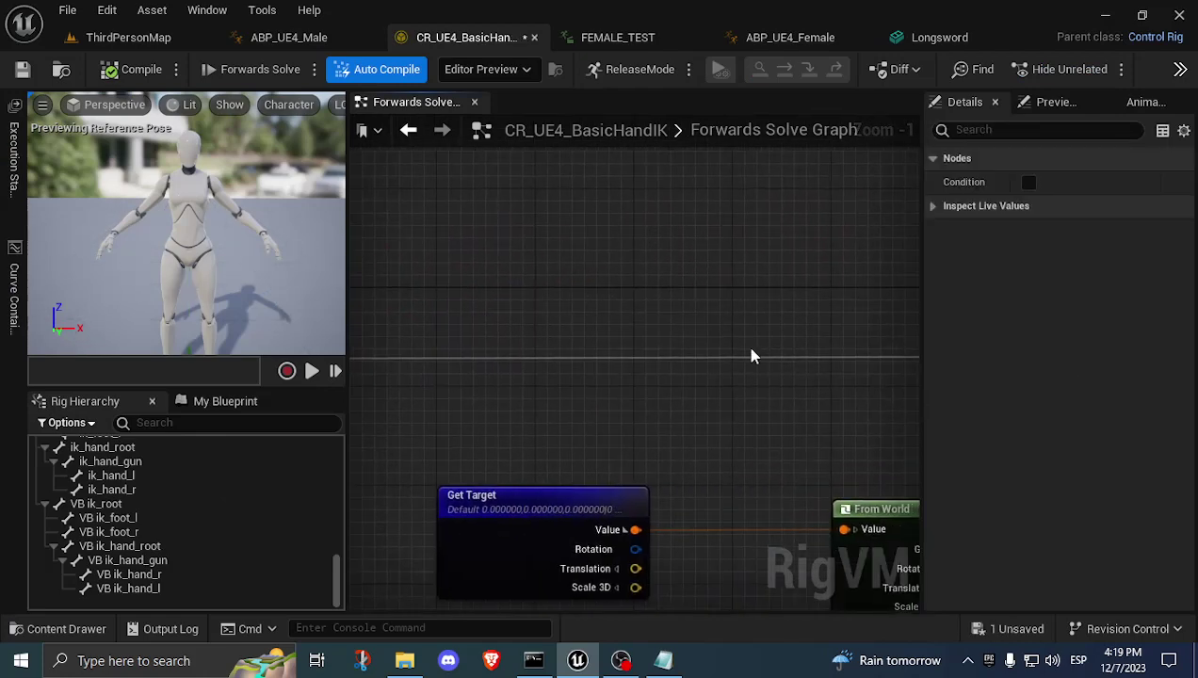
Examine the Get Target node and compare it with the Left Hand Target input on ABP_UE4_Male's Hand IK Control Rig.
{"action": "right_click_drag", "start_coordinate": [730, 438], "coordinate": [717, 269]}
{"action": "scroll", "coordinate": [645, 283], "scroll_direction": "up", "scroll_amount": 1}
{"action": "left_click_drag", "start_coordinate": [560, 424], "coordinate": [565, 424]}
{"action": "scroll", "coordinate": [574, 416], "scroll_direction": "down", "scroll_amount": 1}
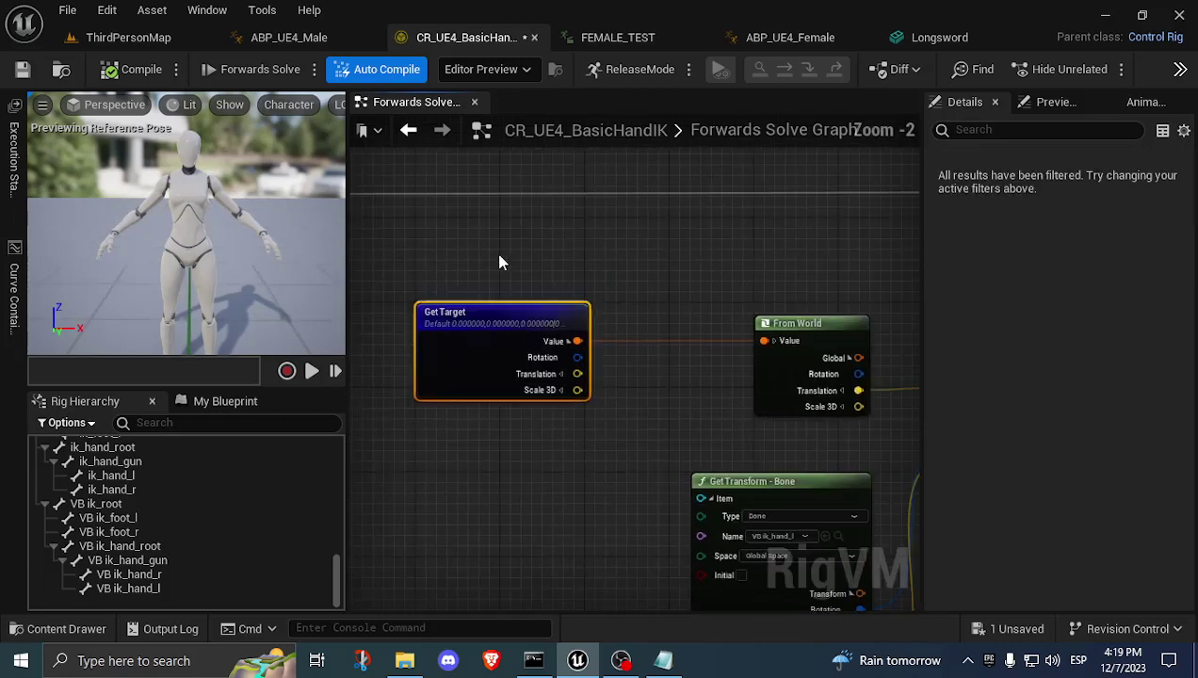
{"action": "right_click_drag", "start_coordinate": [501, 254], "coordinate": [642, 317]}
{"action": "left_click", "coordinate": [299, 40]}
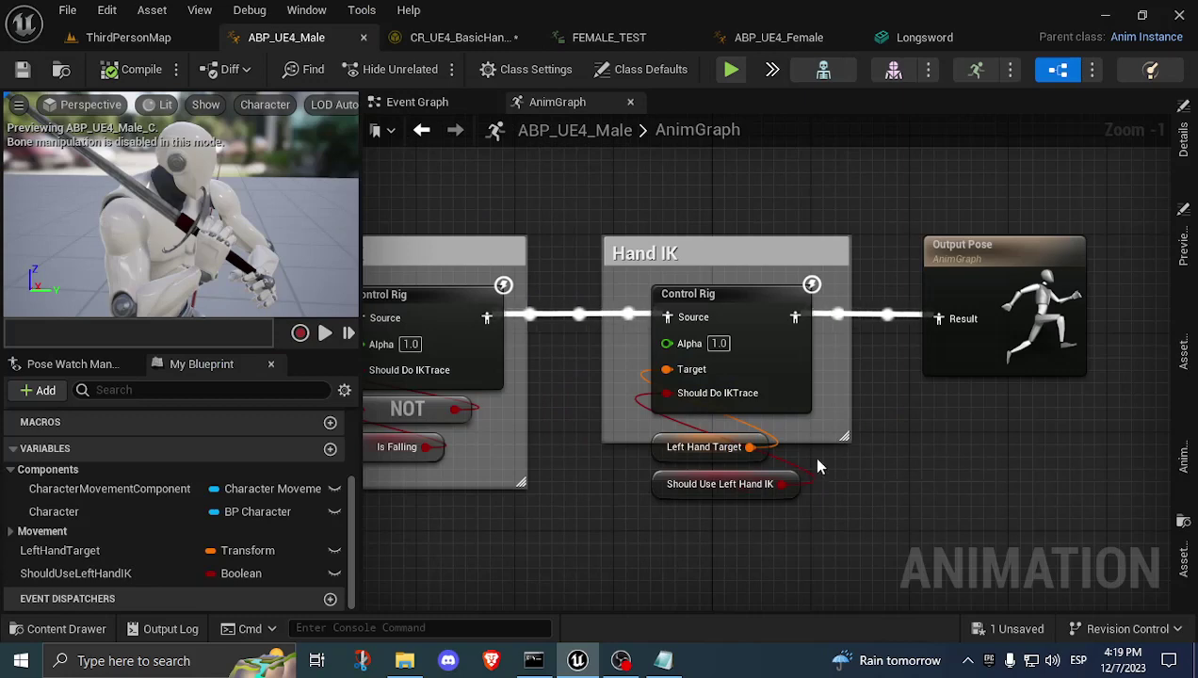
{"action": "left_click_drag", "start_coordinate": [680, 433], "coordinate": [680, 430]}
{"action": "mouse_move", "coordinate": [680, 375]}
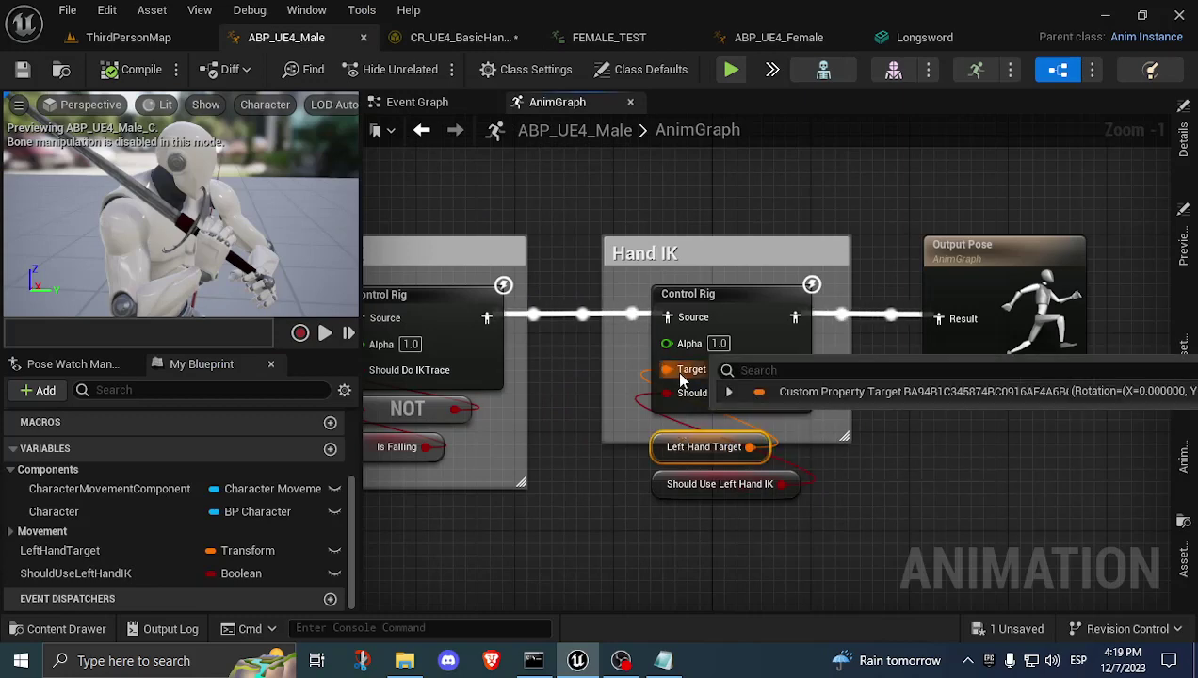
Return to CR_UE4_BasicHandIK and examine the From World node that converts the target's transform to rig space.
{"action": "left_click", "coordinate": [459, 38]}
{"action": "right_click_drag", "start_coordinate": [725, 468], "coordinate": [497, 331]}
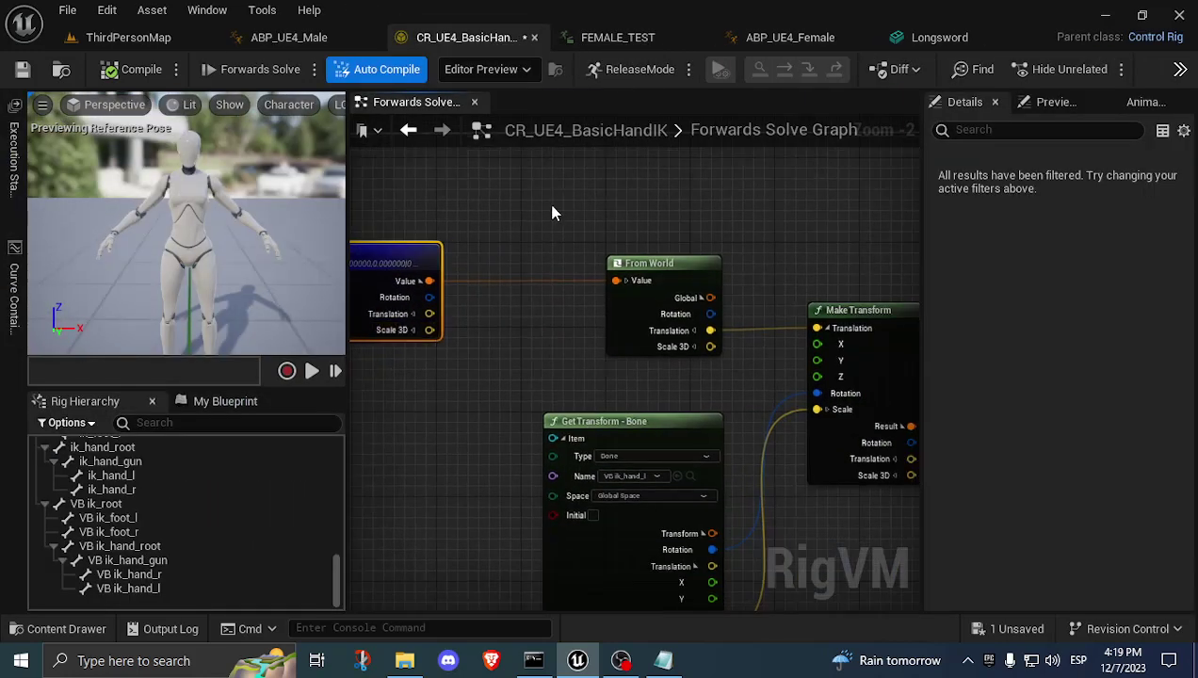
{"action": "right_click_drag", "start_coordinate": [552, 211], "coordinate": [578, 287]}
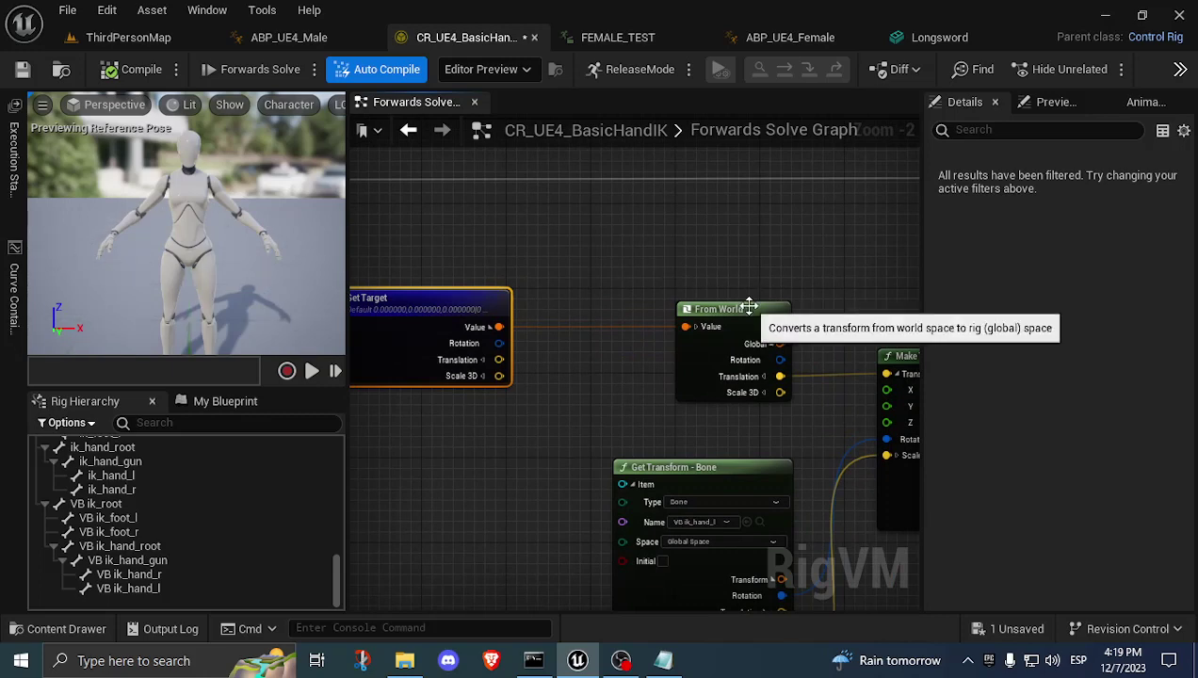
{"action": "right_click_drag", "start_coordinate": [815, 404], "coordinate": [629, 352]}
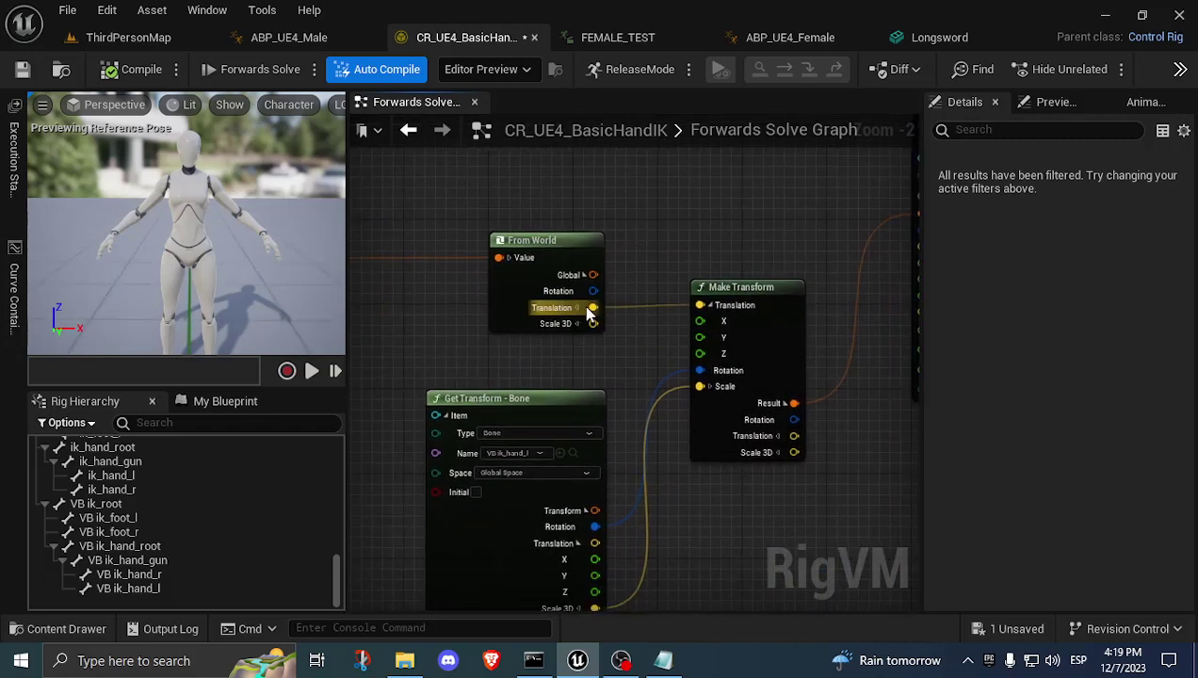
{"action": "left_click_drag", "start_coordinate": [629, 377], "coordinate": [628, 376]}
{"action": "right_click_drag", "start_coordinate": [629, 377], "coordinate": [582, 353]}
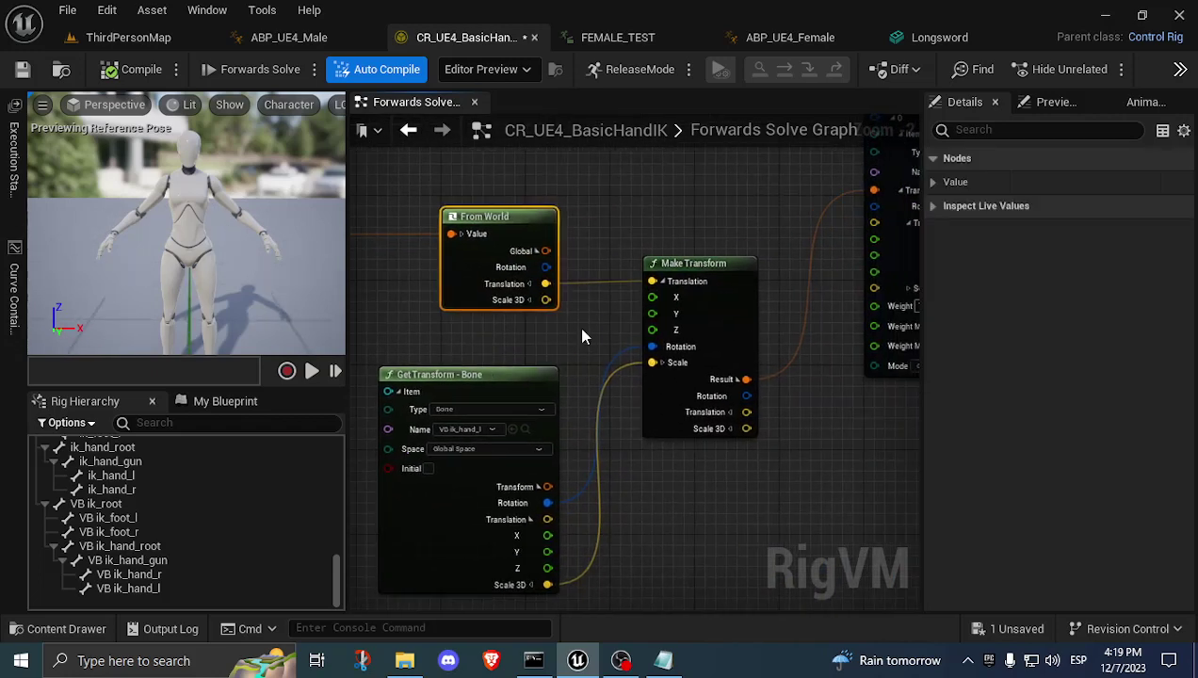
Examine the Make Transform node and the rotation and scale it takes from Get Transform - Bone for VB ik_hand_l.
{"action": "left_click", "coordinate": [744, 273]}
{"action": "right_click_drag", "start_coordinate": [722, 214], "coordinate": [751, 192]}
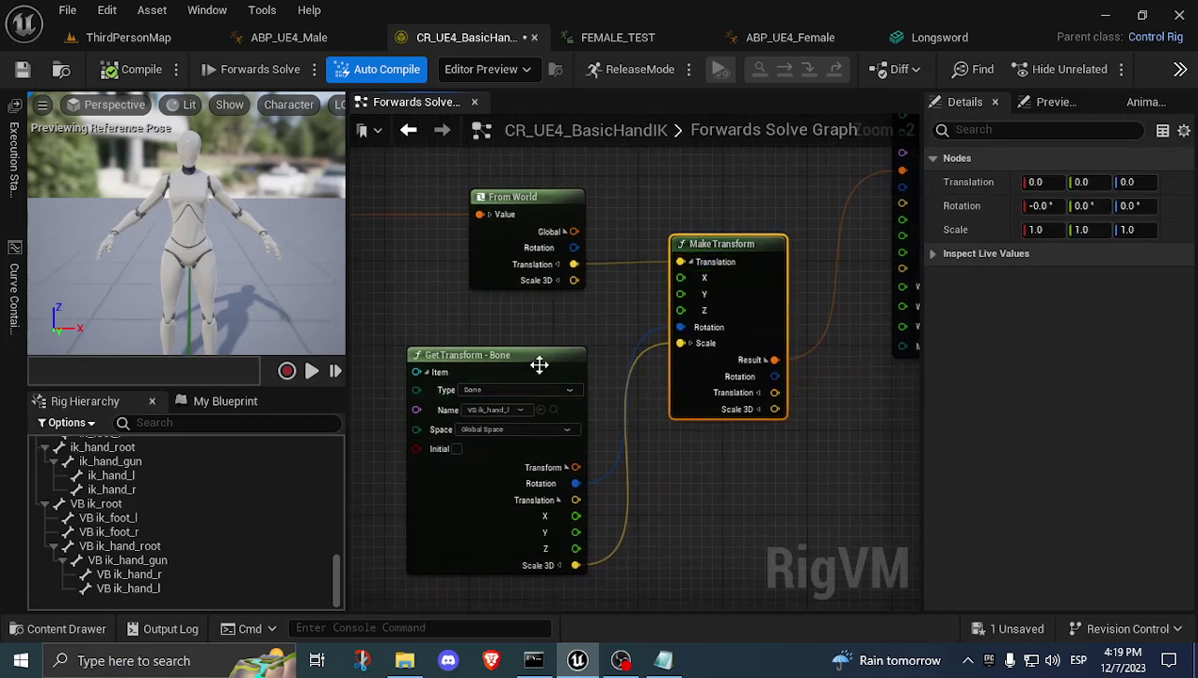
{"action": "scroll", "coordinate": [522, 415], "scroll_direction": "up", "scroll_amount": 2}
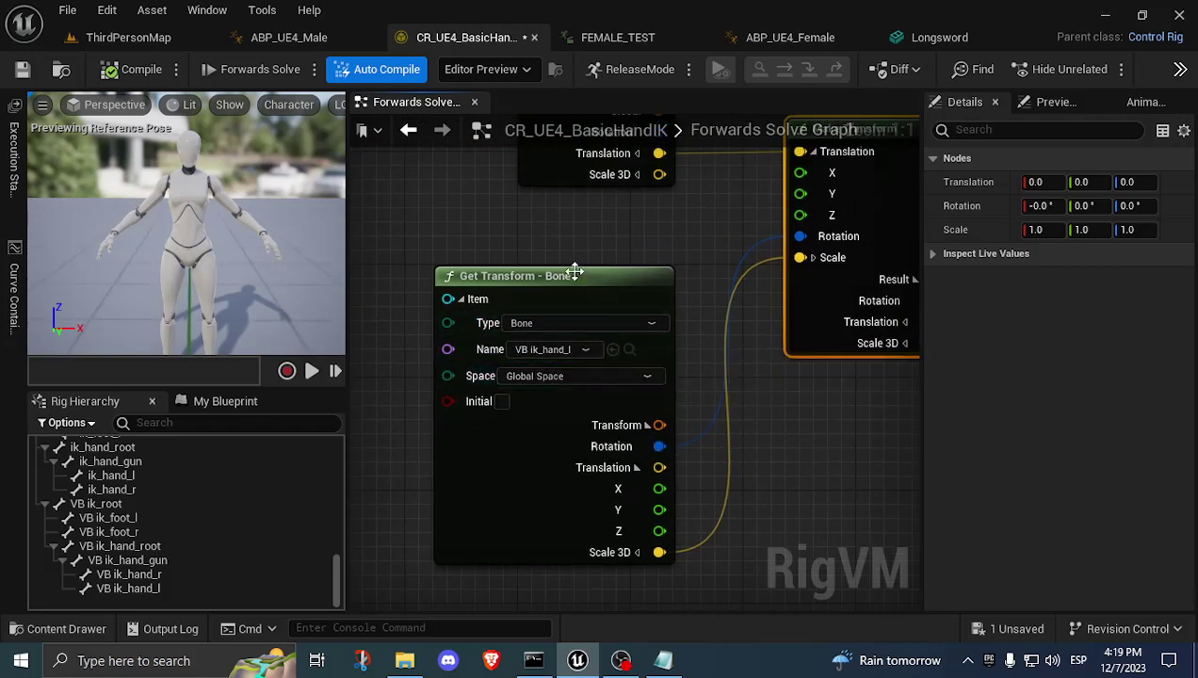
{"action": "right_click_drag", "start_coordinate": [716, 468], "coordinate": [664, 446]}
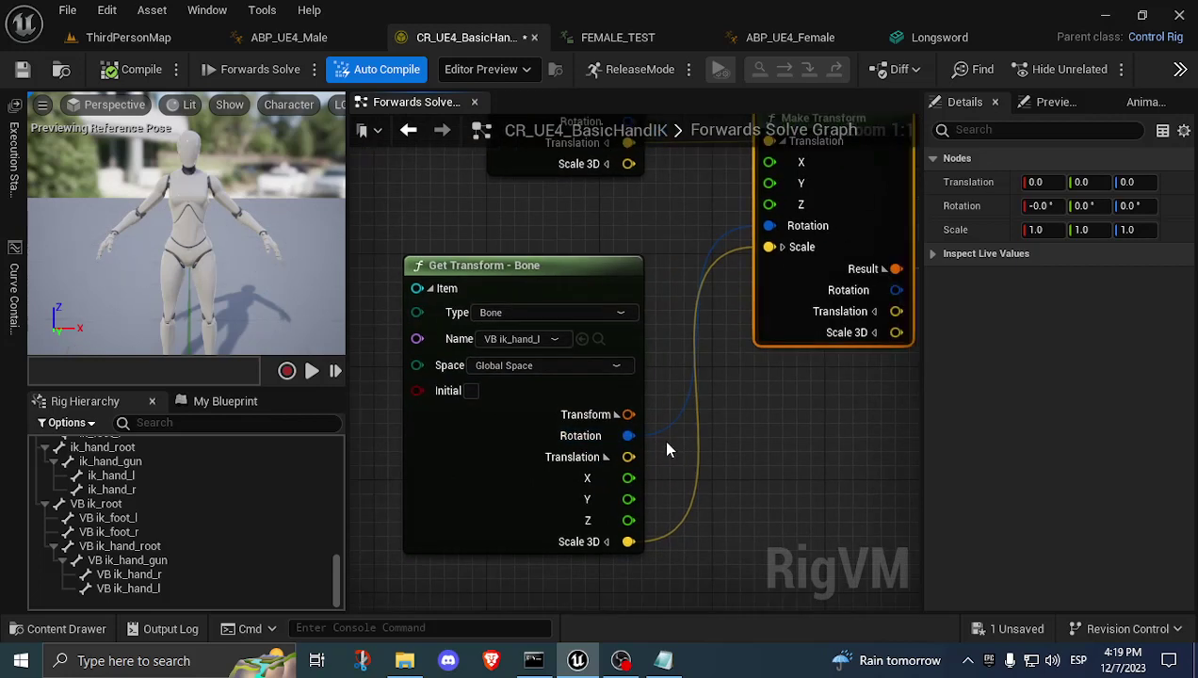
{"action": "left_click_drag", "start_coordinate": [657, 442], "coordinate": [628, 434]}
{"action": "right_click_drag", "start_coordinate": [747, 406], "coordinate": [683, 497]}
{"action": "right_click_drag", "start_coordinate": [634, 323], "coordinate": [712, 307]}
Trace how the bone transform and the From World translation combine in the Make Transform node.
{"action": "left_click_drag", "start_coordinate": [423, 299], "coordinate": [708, 608]}
{"action": "right_click_drag", "start_coordinate": [708, 608], "coordinate": [752, 574]}
{"action": "left_click", "coordinate": [707, 522]}
{"action": "left_click_drag", "start_coordinate": [752, 575], "coordinate": [723, 559]}
{"action": "right_click_drag", "start_coordinate": [722, 559], "coordinate": [723, 535]}
{"action": "right_click_drag", "start_coordinate": [749, 240], "coordinate": [665, 485]}
{"action": "left_click_drag", "start_coordinate": [650, 438], "coordinate": [402, 223]}
{"action": "right_click_drag", "start_coordinate": [602, 383], "coordinate": [471, 367]}
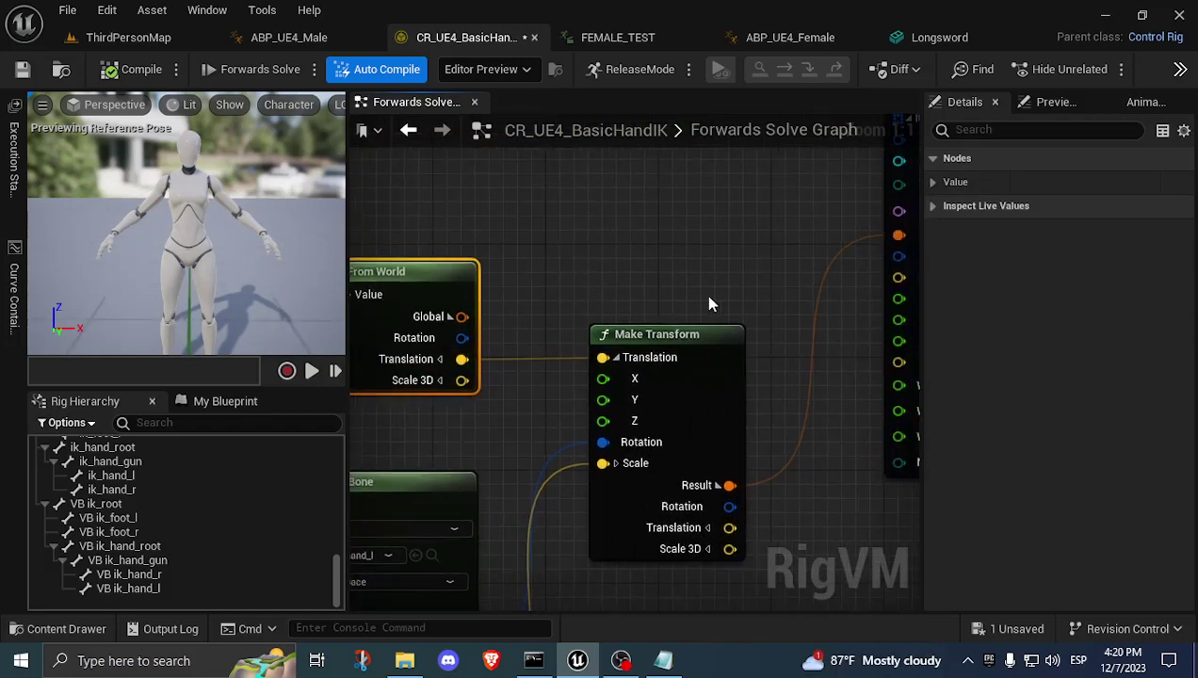
{"action": "left_click", "coordinate": [731, 333]}
Examine the Modify Transforms node for VB ik_hand_l, collapsing its Translation pins and viewing the available Mode options.
{"action": "right_click_drag", "start_coordinate": [783, 237], "coordinate": [414, 336]}
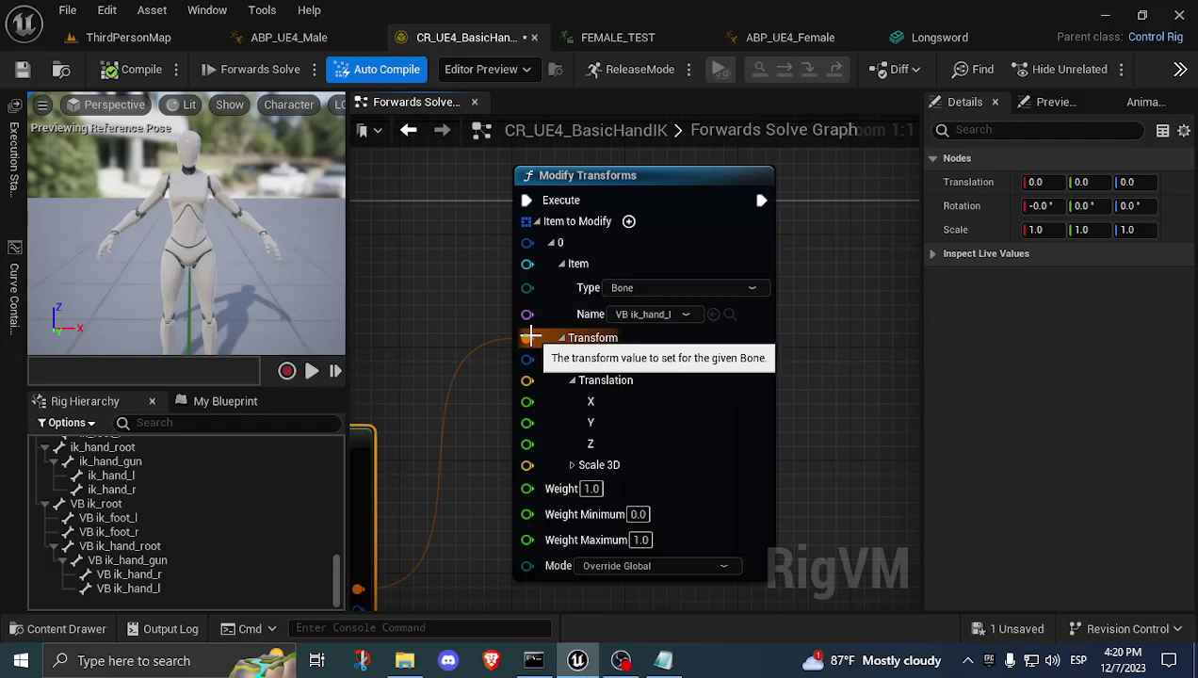
{"action": "left_click", "coordinate": [572, 380]}
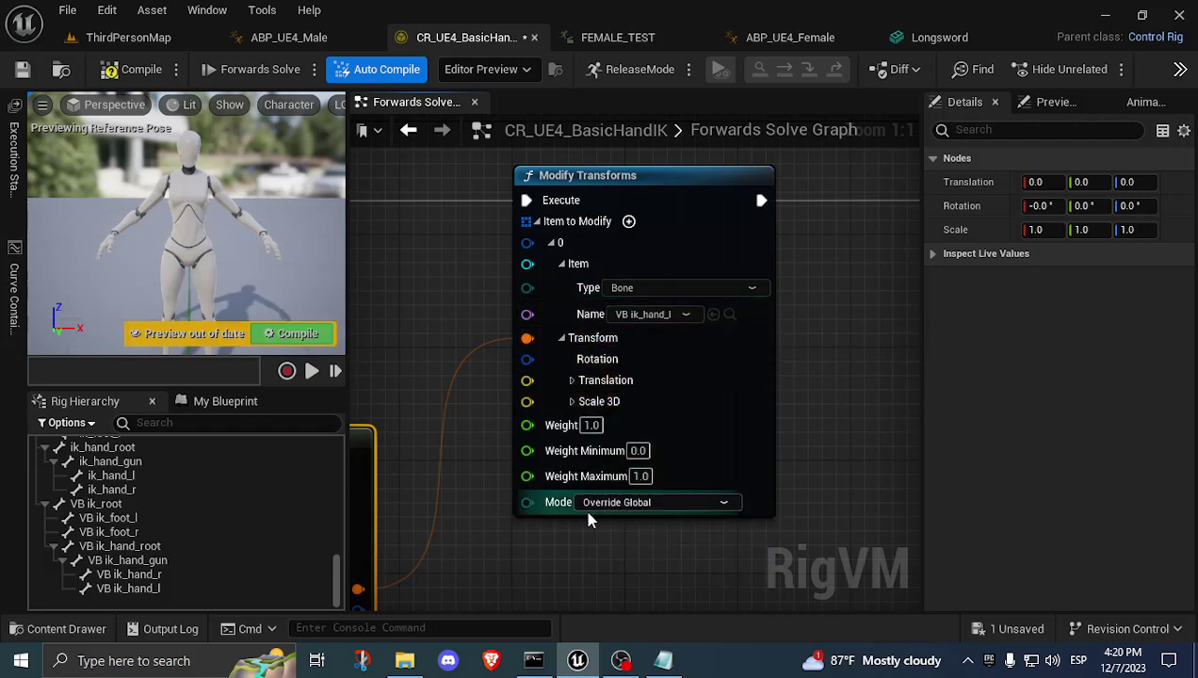
{"action": "right_click_drag", "start_coordinate": [590, 551], "coordinate": [579, 520]}
{"action": "left_click", "coordinate": [589, 476]}
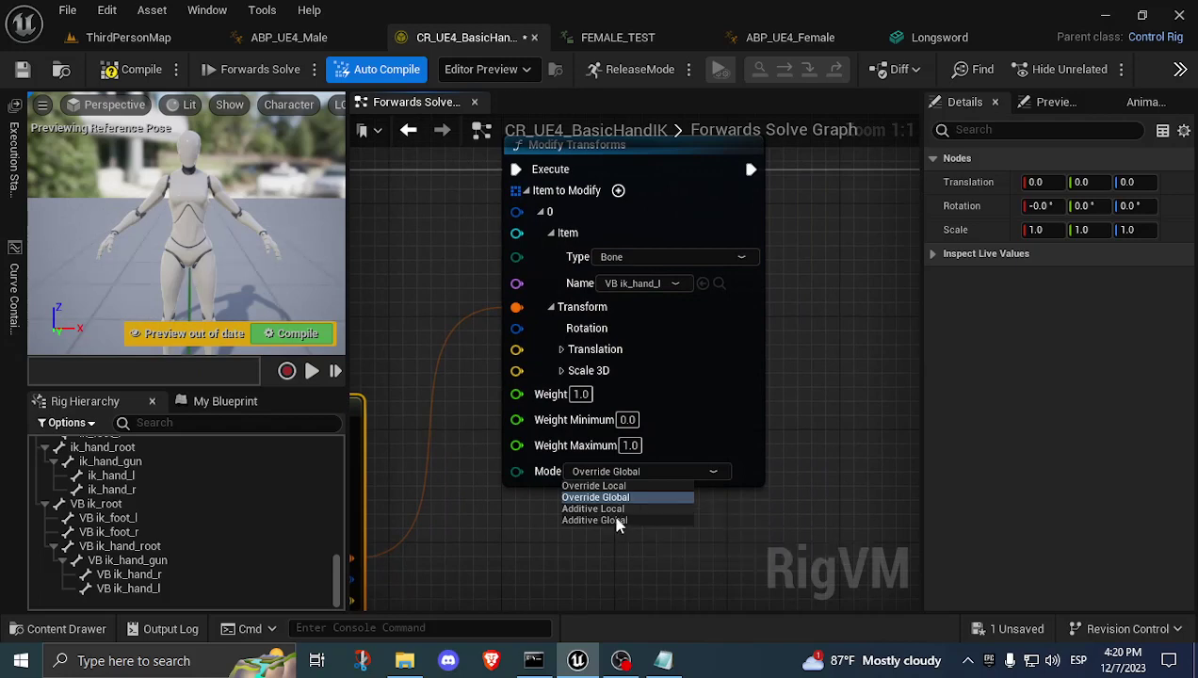
{"action": "left_click", "coordinate": [784, 390]}
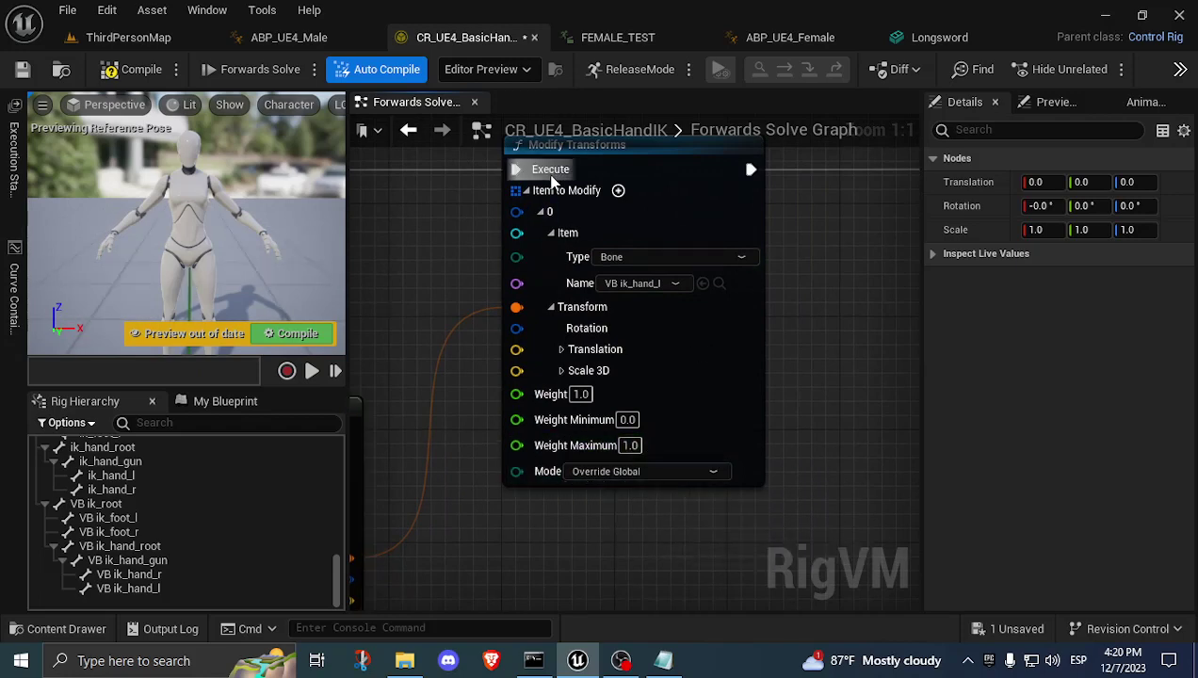
{"action": "right_click_drag", "start_coordinate": [437, 249], "coordinate": [498, 298]}
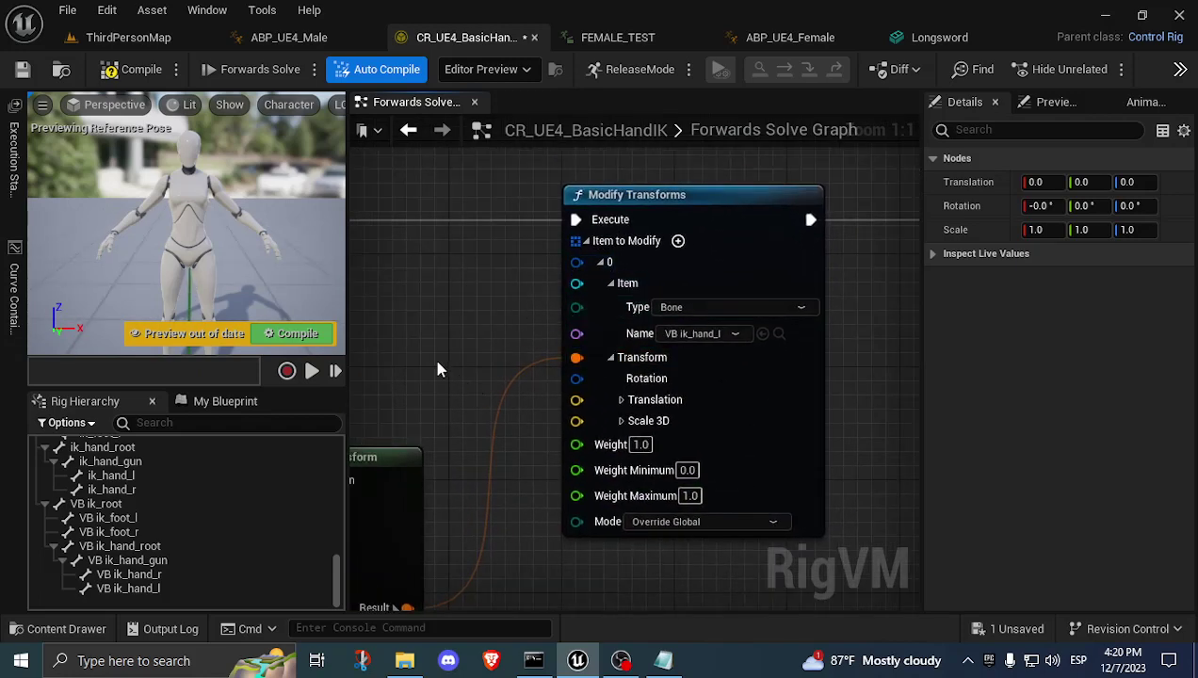
Examine the second Get Transform - Bone node for VB ik_hand_l between Modify Transforms and Full Body IK.
{"action": "right_click_drag", "start_coordinate": [478, 339], "coordinate": [418, 327]}
{"action": "scroll", "coordinate": [767, 375], "scroll_direction": "down", "scroll_amount": 2}
{"action": "right_click_drag", "start_coordinate": [856, 380], "coordinate": [535, 417]}
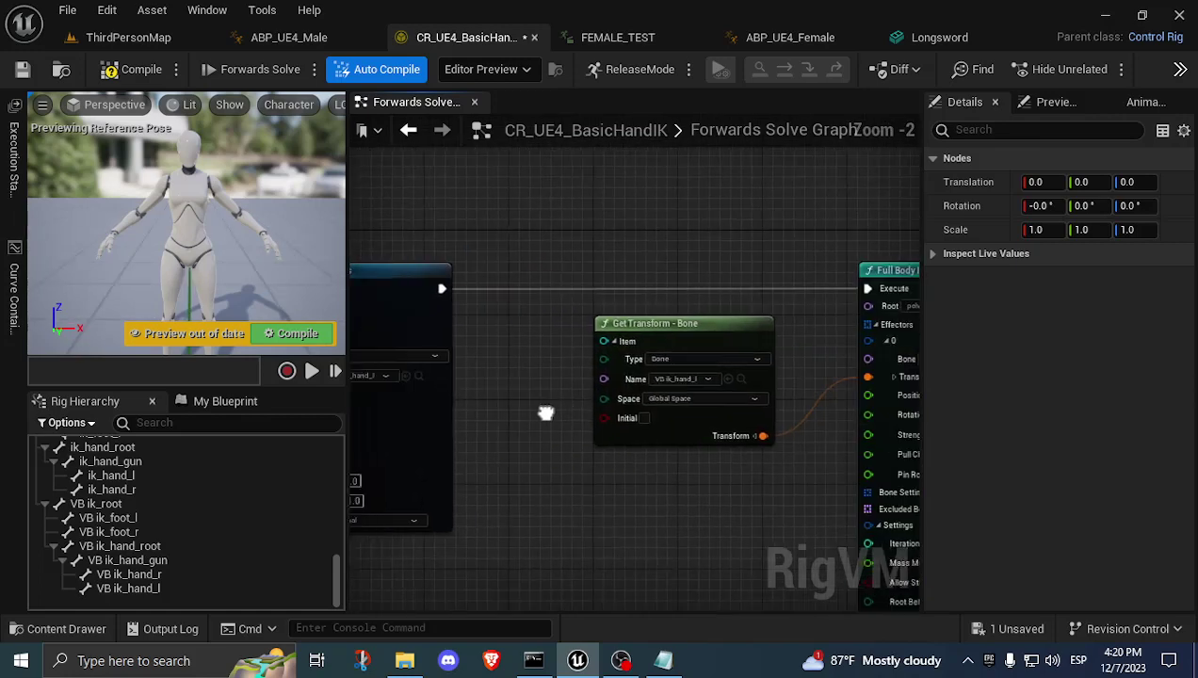
{"action": "right_click_drag", "start_coordinate": [701, 455], "coordinate": [637, 481]}
{"action": "scroll", "coordinate": [595, 448], "scroll_direction": "up", "scroll_amount": 2}
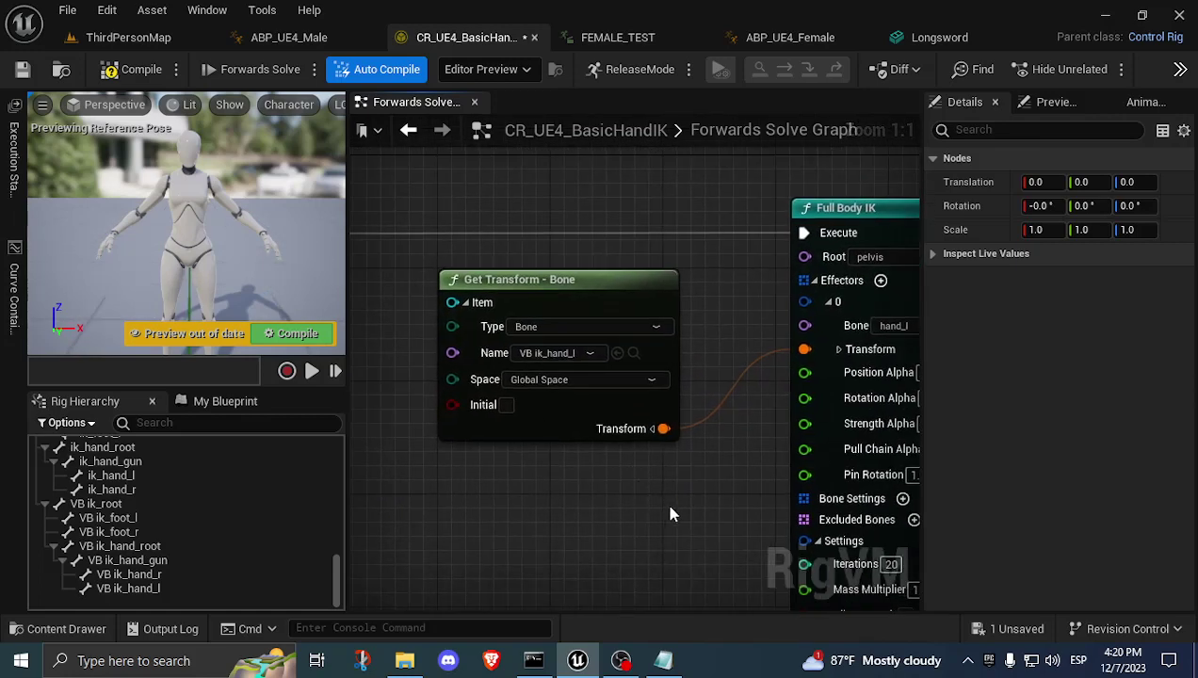
{"action": "left_click_drag", "start_coordinate": [678, 507], "coordinate": [433, 218]}
{"action": "right_click_drag", "start_coordinate": [509, 521], "coordinate": [913, 537]}
{"action": "left_click_drag", "start_coordinate": [429, 173], "coordinate": [872, 530]}
{"action": "right_click_drag", "start_coordinate": [848, 429], "coordinate": [338, 410]}
{"action": "left_click_drag", "start_coordinate": [451, 224], "coordinate": [789, 530]}
Examine the Full Body IK node's pelvis root, hand_l effector, transform input and solver settings.
{"action": "right_click_drag", "start_coordinate": [789, 536], "coordinate": [593, 468]}
{"action": "scroll", "coordinate": [603, 475], "scroll_direction": "down", "scroll_amount": 1}
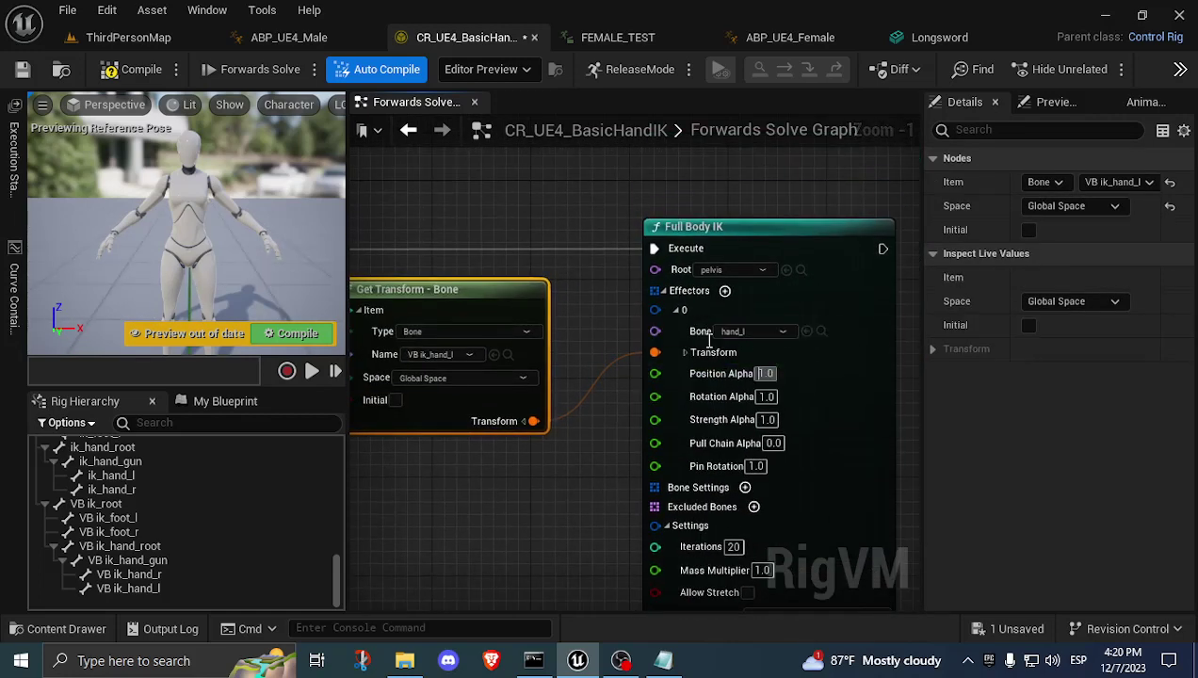
{"action": "right_click_drag", "start_coordinate": [621, 243], "coordinate": [588, 226]}
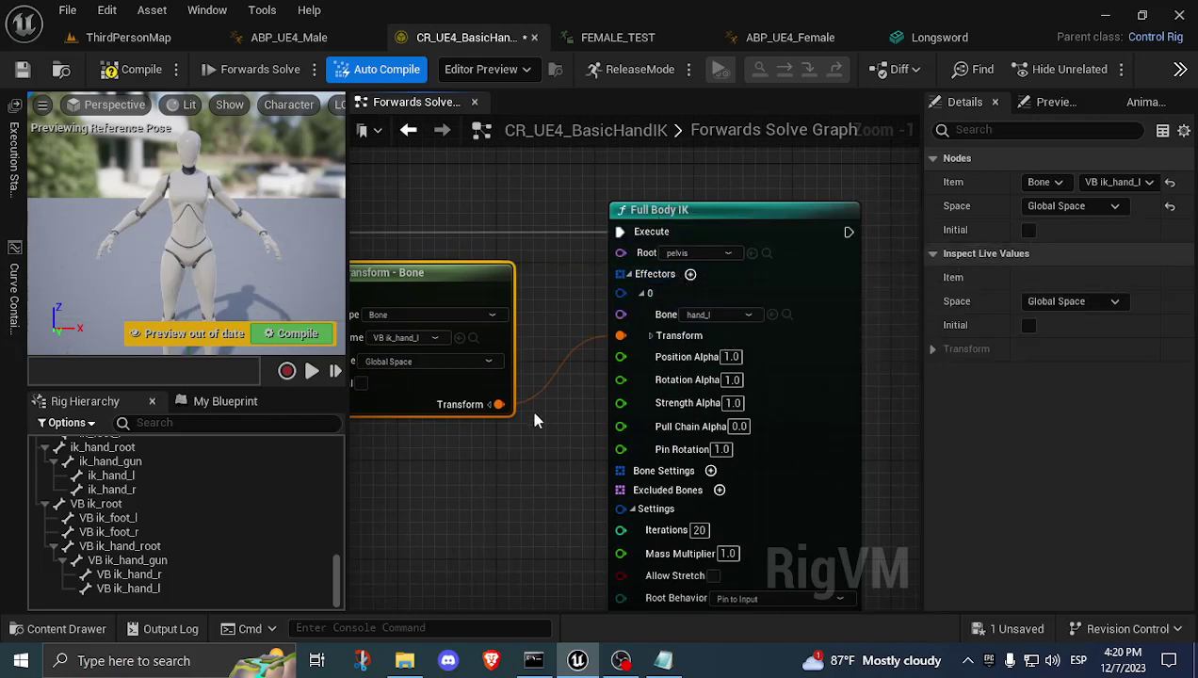
{"action": "right_click_drag", "start_coordinate": [646, 332], "coordinate": [561, 231]}
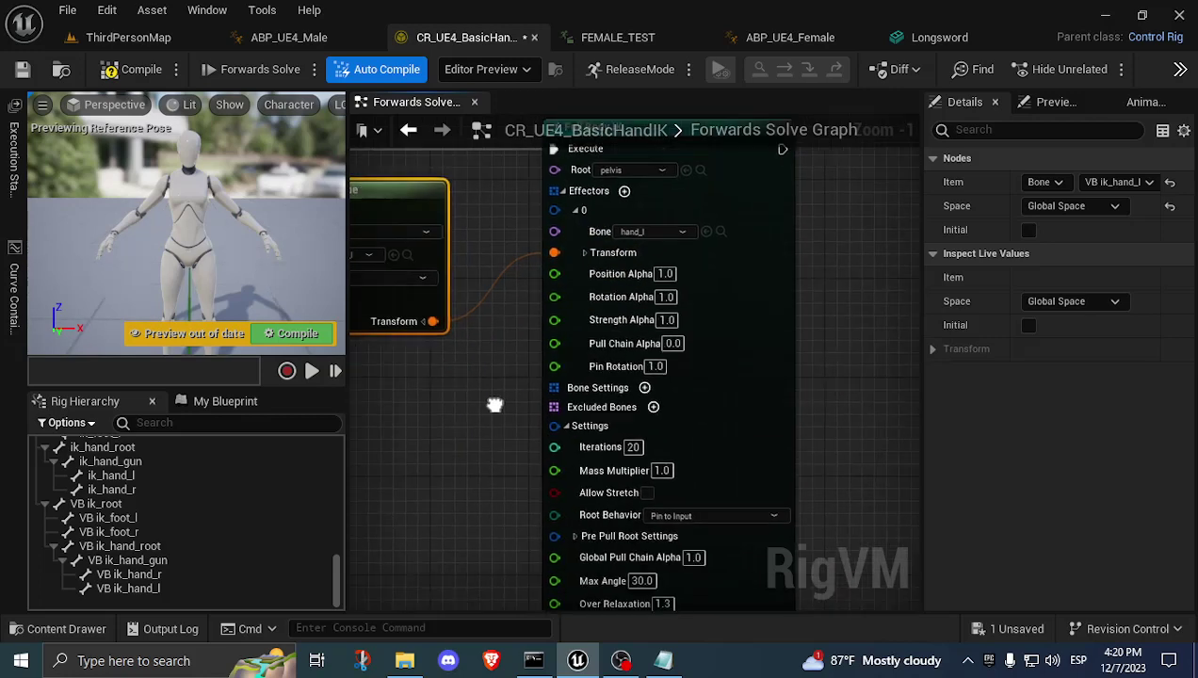
{"action": "scroll", "coordinate": [626, 490], "scroll_direction": "down", "scroll_amount": 2}
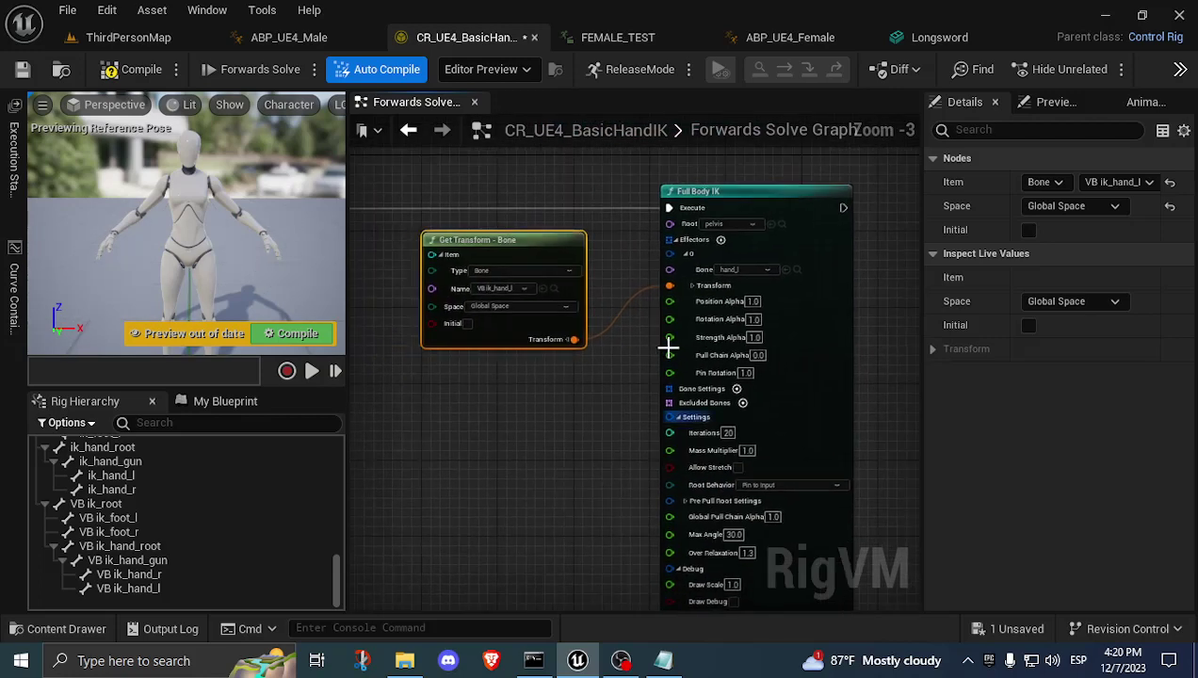
Look over the whole Forwards Solve graph, and save and close CR_UE4_BasicHandIK.
{"action": "scroll", "coordinate": [650, 358], "scroll_direction": "down", "scroll_amount": 6}
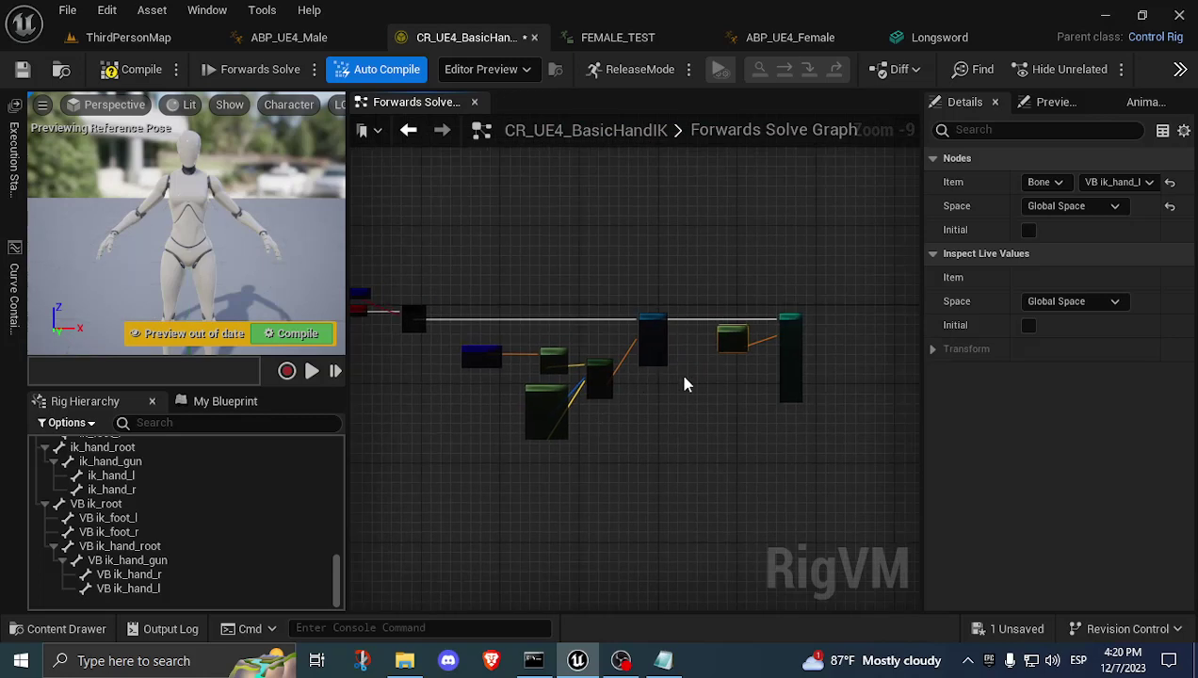
{"action": "scroll", "coordinate": [701, 368], "scroll_direction": "up", "scroll_amount": 5}
{"action": "right_click_drag", "start_coordinate": [689, 378], "coordinate": [742, 398]}
{"action": "right_click_drag", "start_coordinate": [532, 165], "coordinate": [557, 185]}
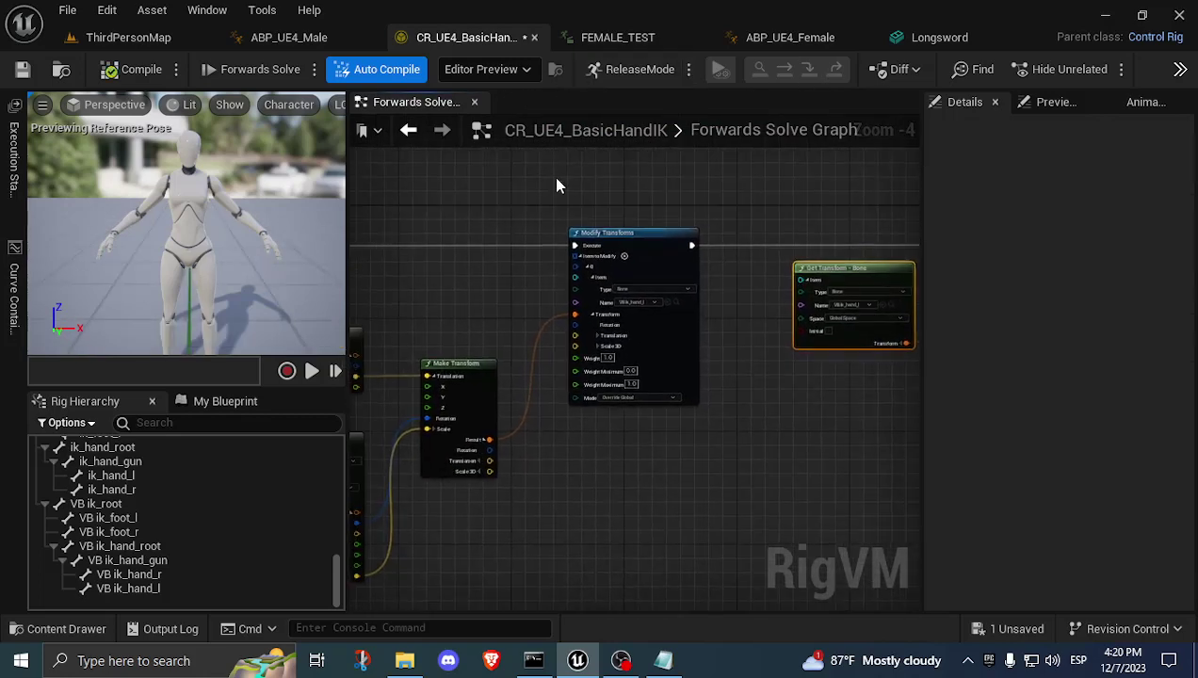
{"action": "key", "text": "ctrl+s"}
{"action": "key", "text": "ctrl+w"}
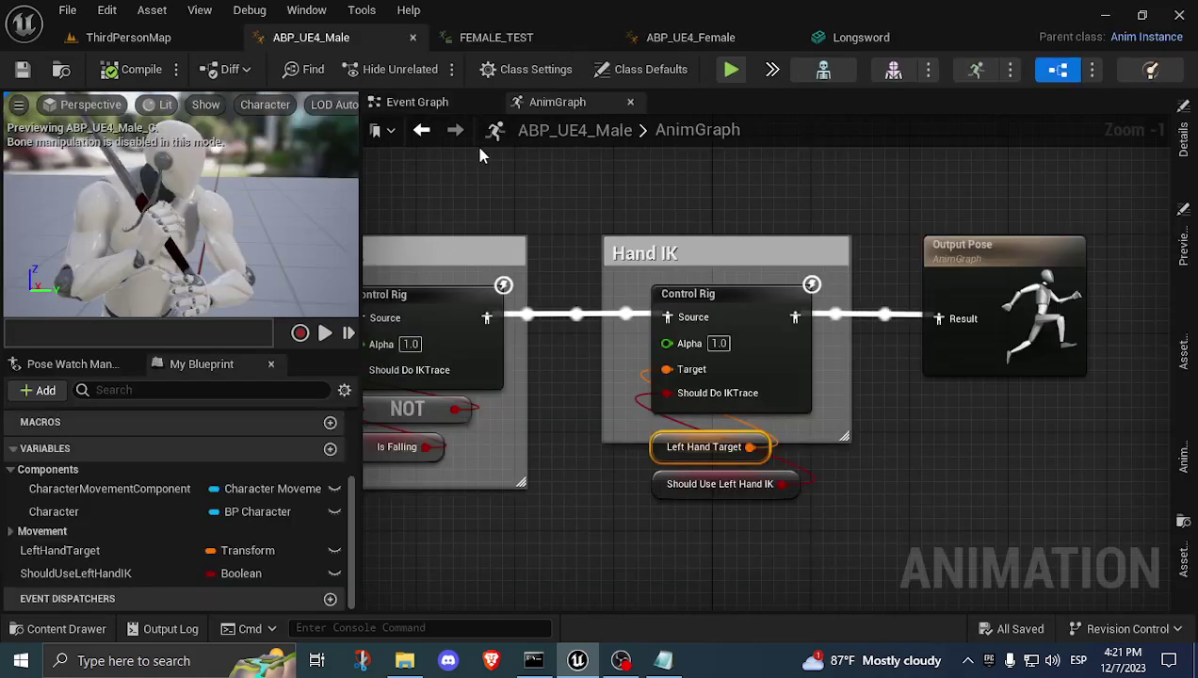
Open the FEMALE_TEST animation, play it to inspect the ik_hand_l bone against the sword handle, and clear the bone selection.
{"action": "left_click", "coordinate": [506, 36]}
{"action": "right_click_drag", "start_coordinate": [471, 263], "coordinate": [493, 221]}
{"action": "left_click", "coordinate": [479, 598]}
{"action": "right_click_drag", "start_coordinate": [544, 447], "coordinate": [560, 447]}
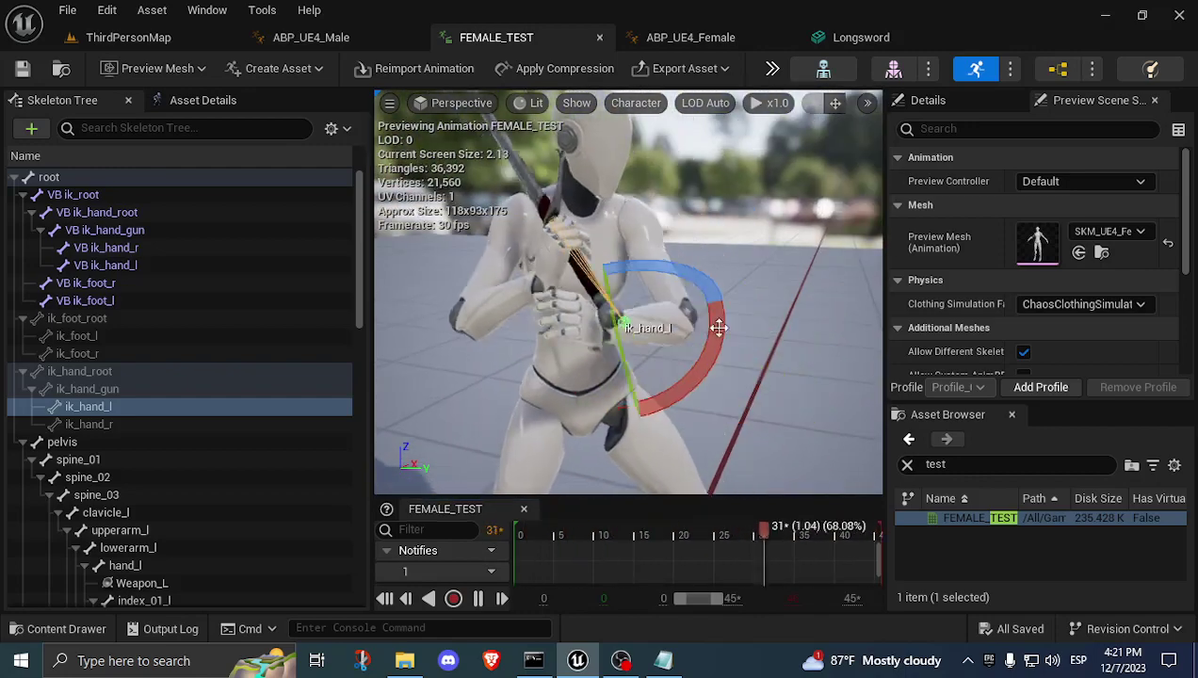
{"action": "right_click_drag", "start_coordinate": [740, 337], "coordinate": [683, 334]}
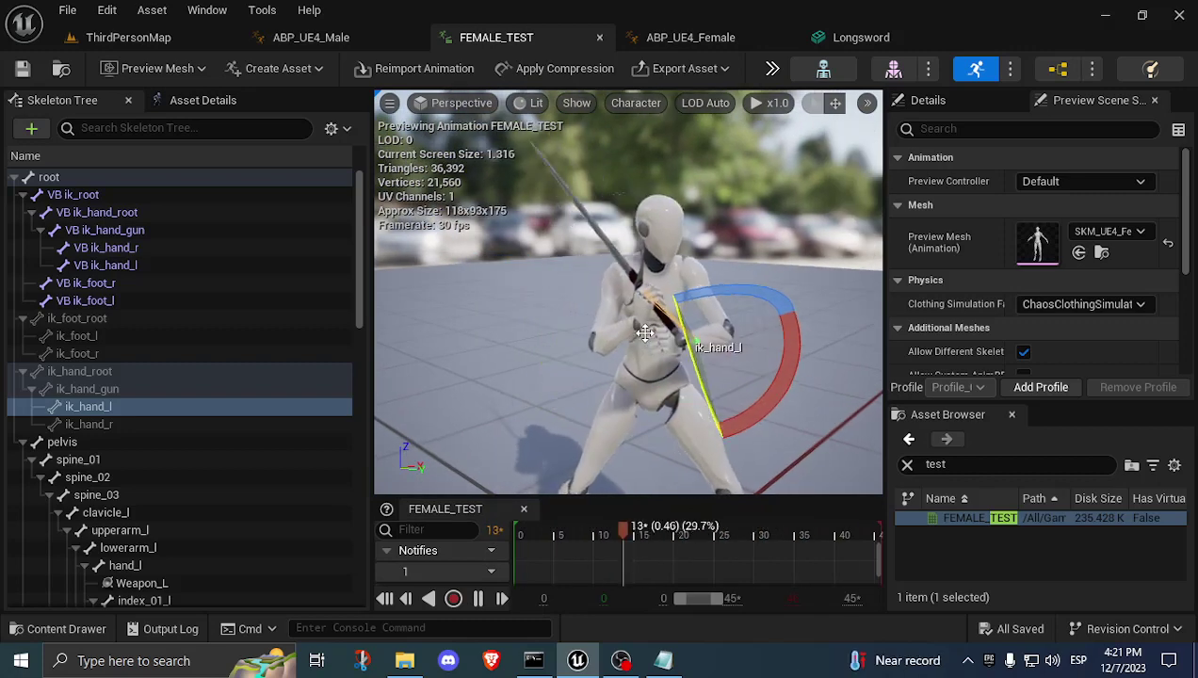
{"action": "left_click", "coordinate": [457, 395]}
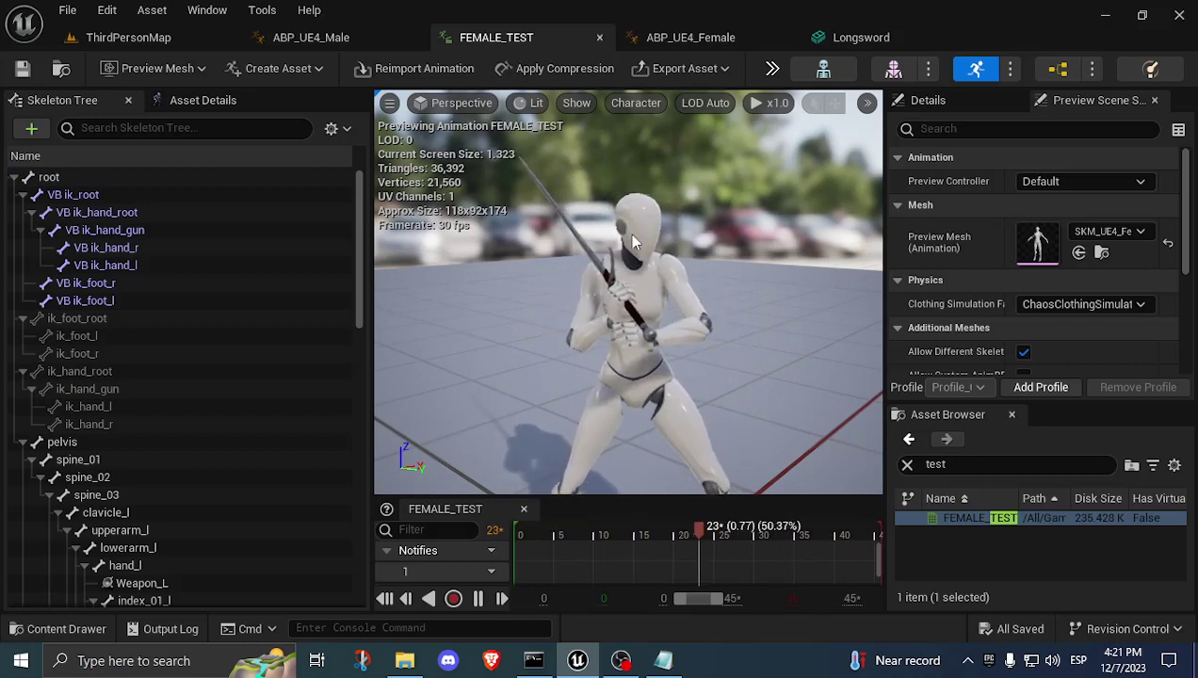
Close the FEMALE_TEST animation, run a play test of ThirdPersonMap with the longsword in hand, and stop it.
{"action": "left_click", "coordinate": [599, 36]}
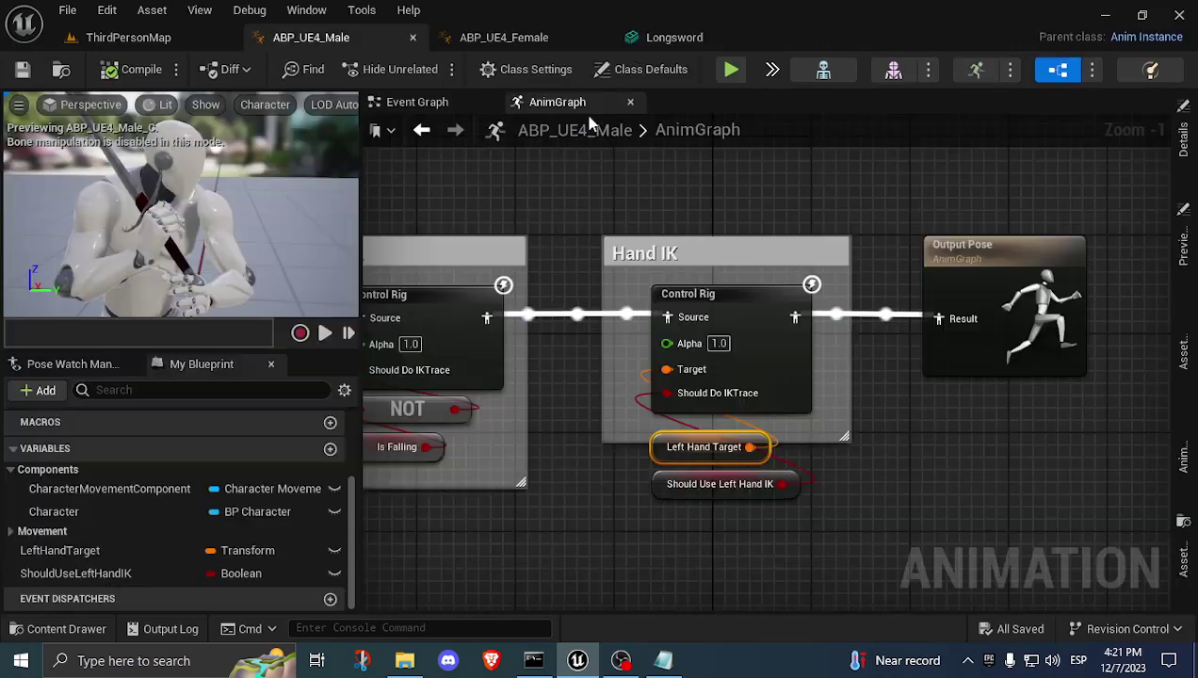
{"action": "scroll", "coordinate": [678, 244], "scroll_direction": "down", "scroll_amount": 2}
{"action": "right_click_drag", "start_coordinate": [669, 200], "coordinate": [656, 255]}
{"action": "left_click", "coordinate": [132, 38]}
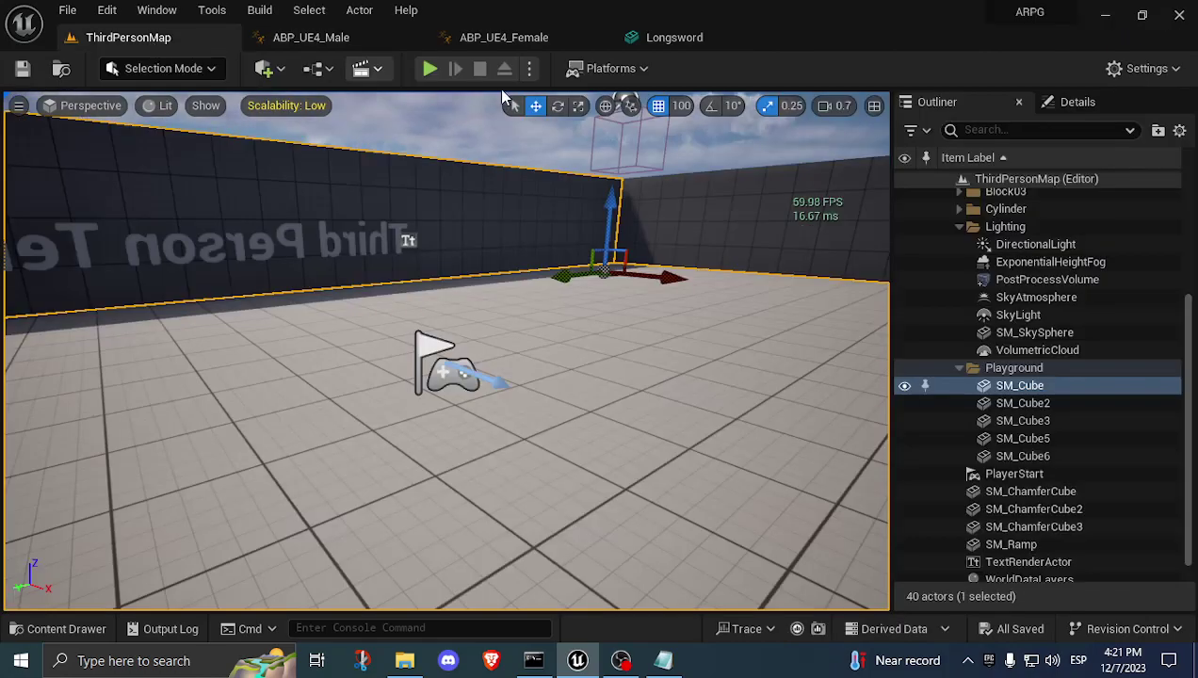
{"action": "left_click", "coordinate": [430, 70]}
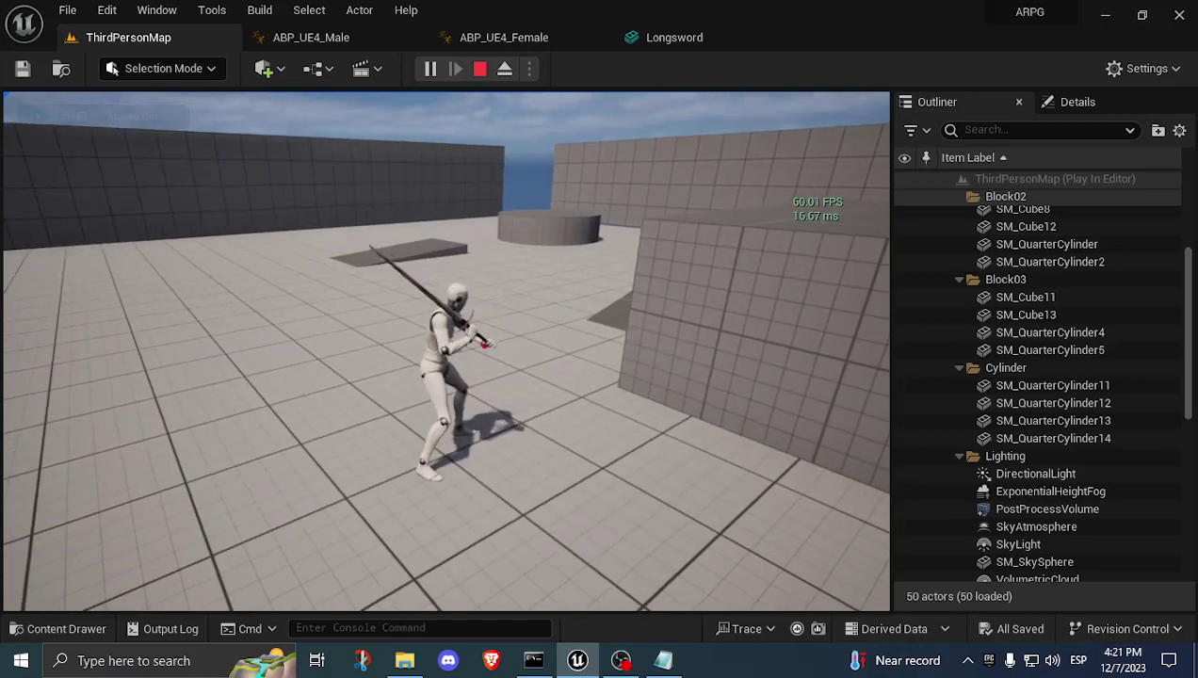
{"action": "key", "text": "Escape"}
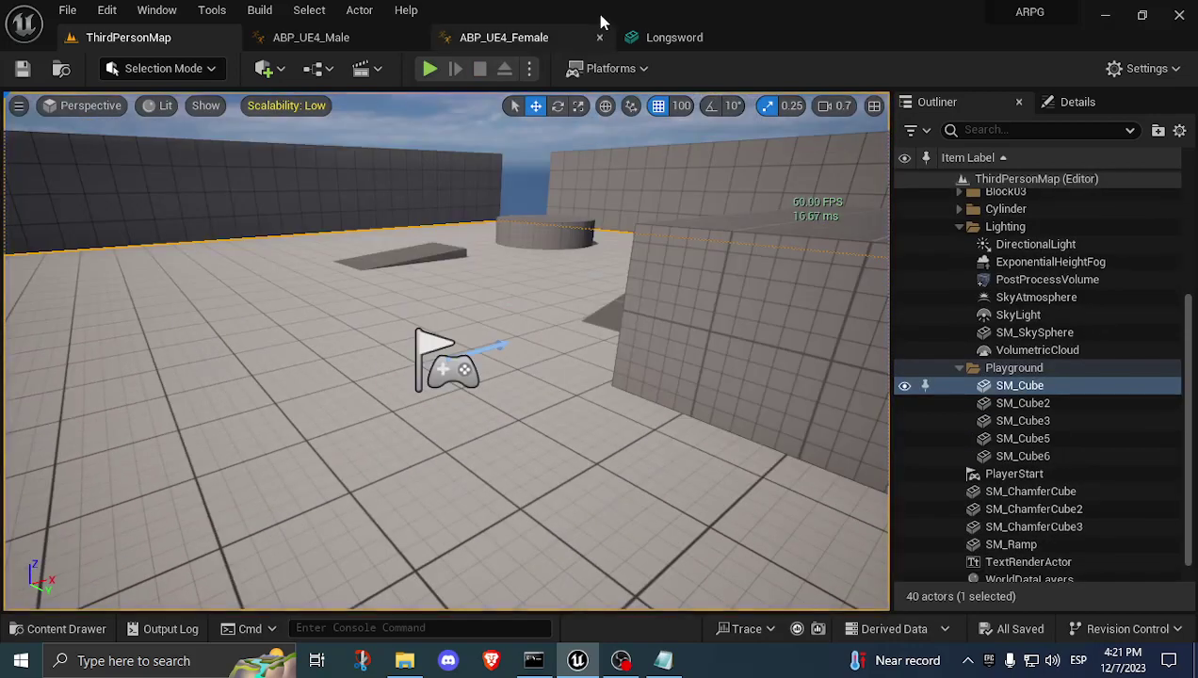
Restart the ThirdPersonMap play session, equip the longsword, and free the mouse cursor from the game.
{"action": "left_click", "coordinate": [429, 68]}
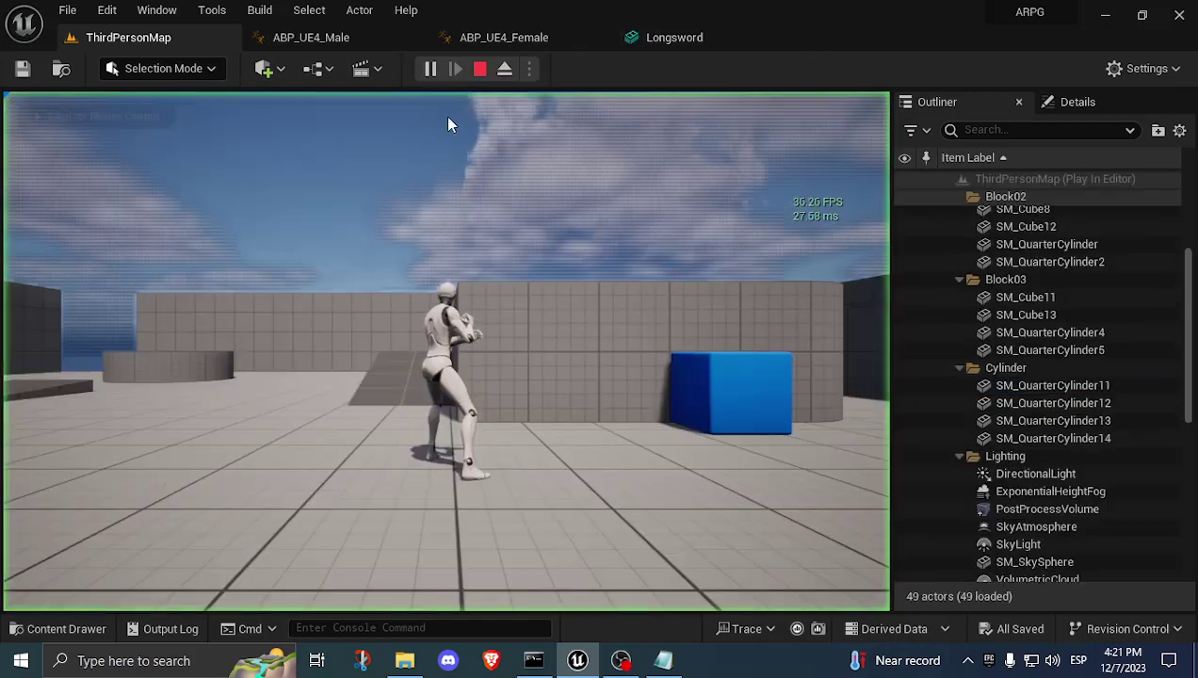
{"action": "left_click", "coordinate": [473, 156]}
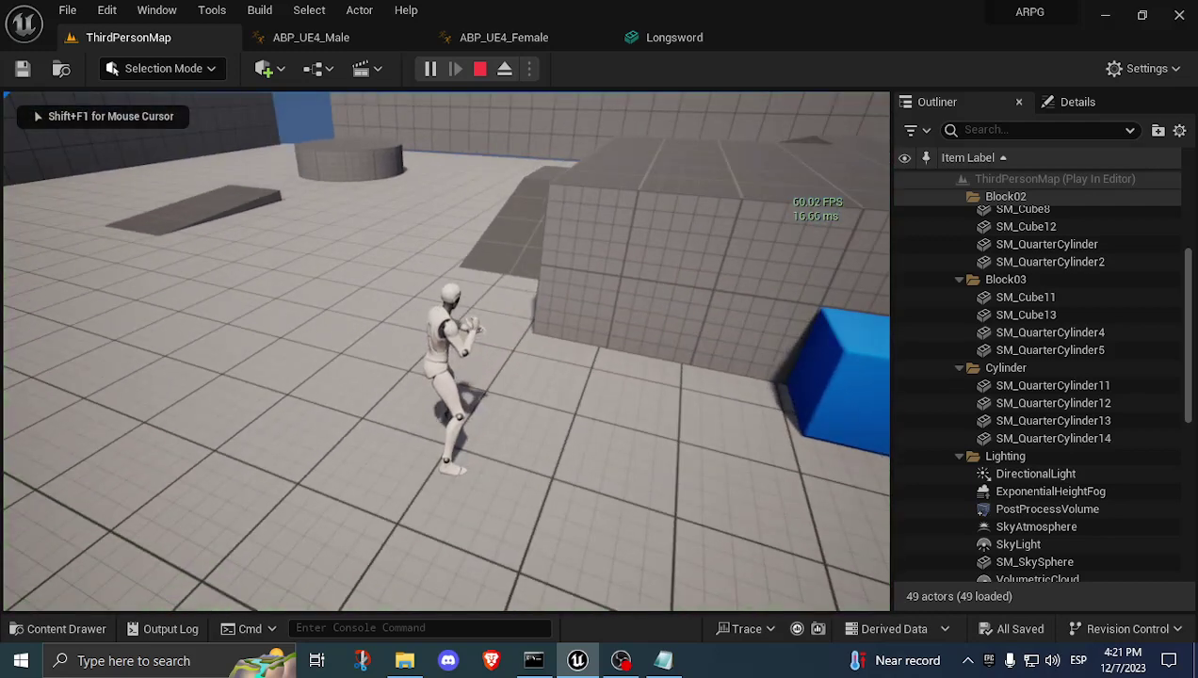
{"action": "key", "text": "e"}
{"action": "key", "text": "shift+F1"}
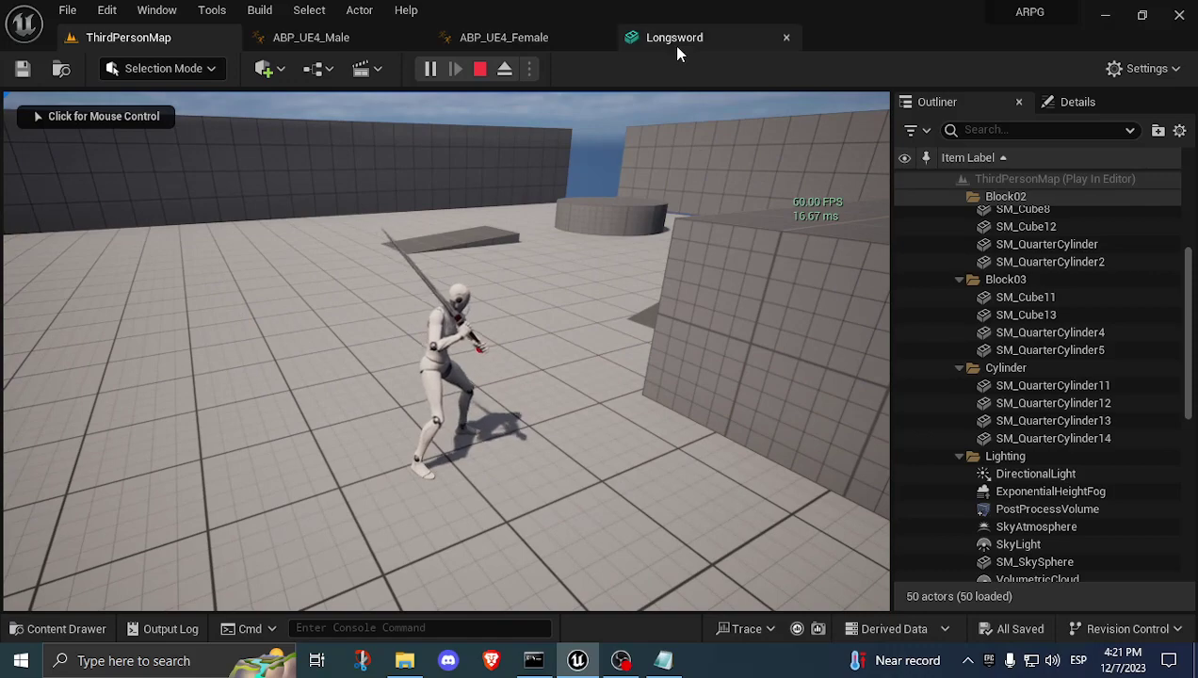
Detach the Longsword mesh editor beside the running game, and view the character from the front.
{"action": "left_click", "coordinate": [674, 42]}
{"action": "left_click_drag", "start_coordinate": [644, 130], "coordinate": [610, 170]}
{"action": "left_click", "coordinate": [142, 40]}
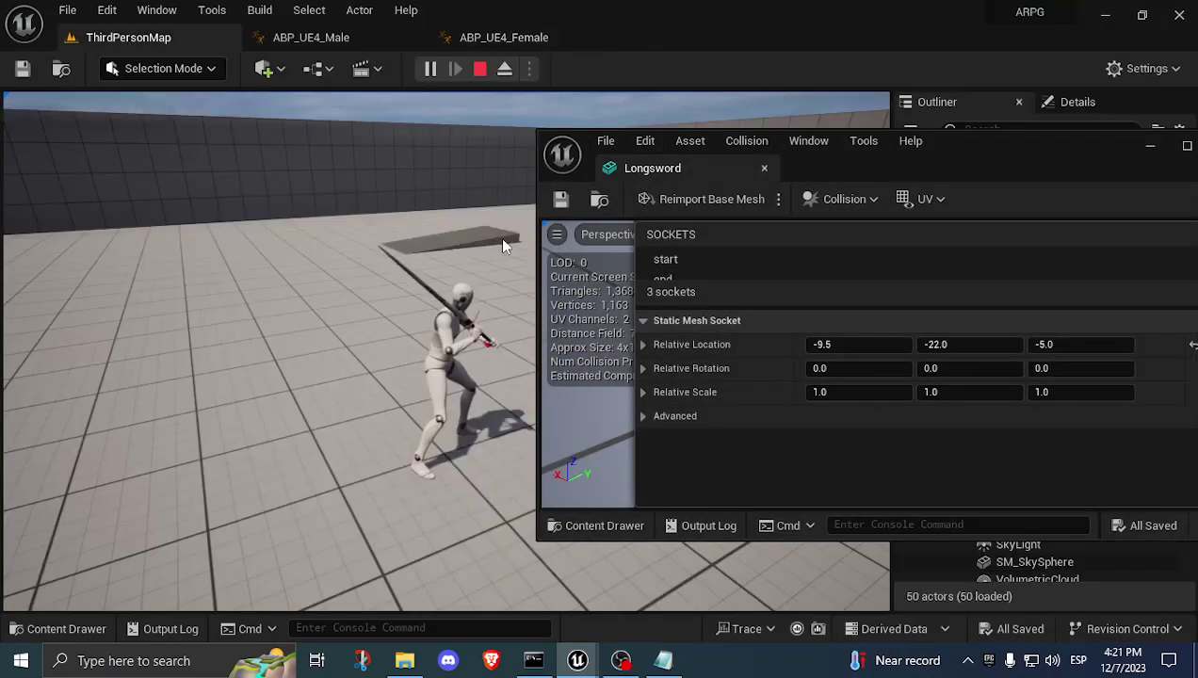
{"action": "left_click", "coordinate": [501, 369]}
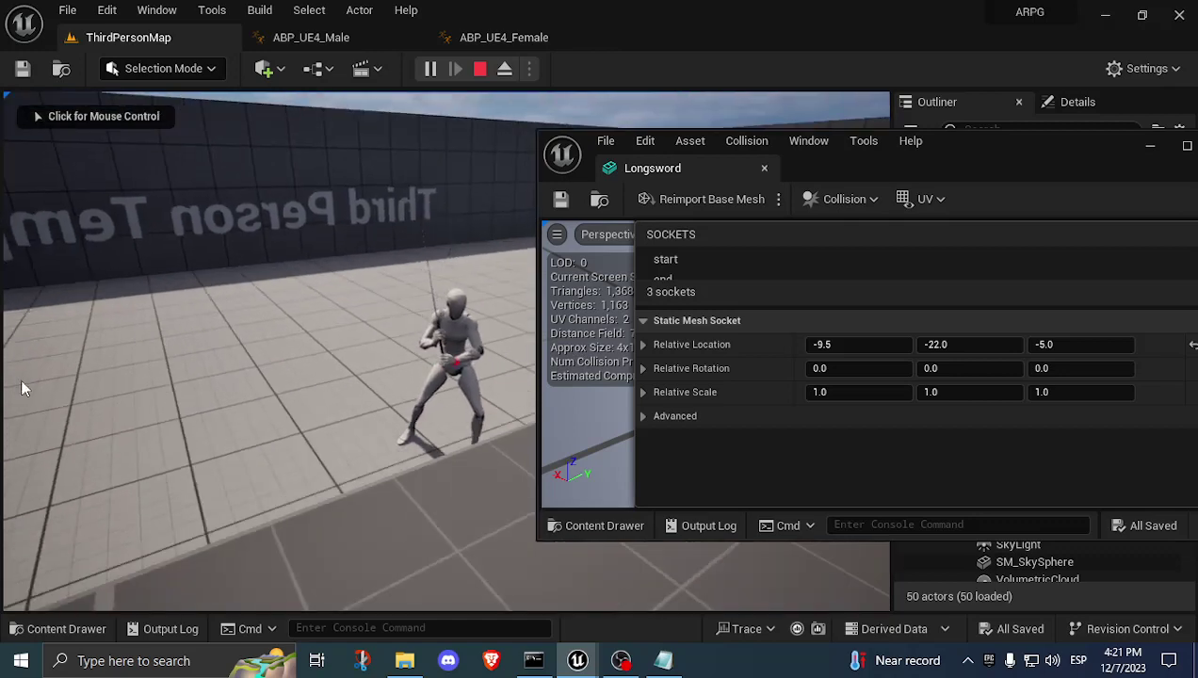
Try -8 as the ik_hand_l socket's relative location X, and set it to -5.
{"action": "left_click", "coordinate": [870, 344]}
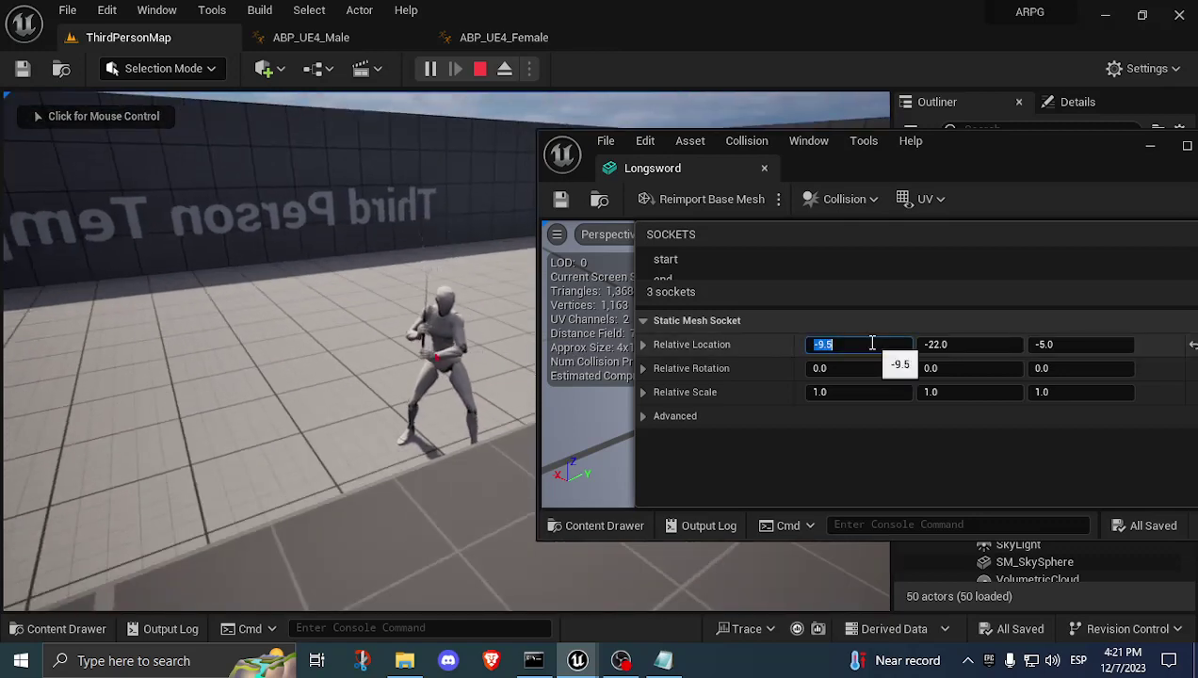
{"action": "type", "text": "-8"}
{"action": "key", "text": "Return"}
{"action": "type", "text": "-5"}
{"action": "key", "text": "Return"}
Run the character around the level with the longsword to check the left hand's grip in motion.
{"action": "left_click", "coordinate": [470, 344]}
{"action": "key", "text": "w"}
{"action": "key", "text": "s"}
{"action": "key", "text": "a"}
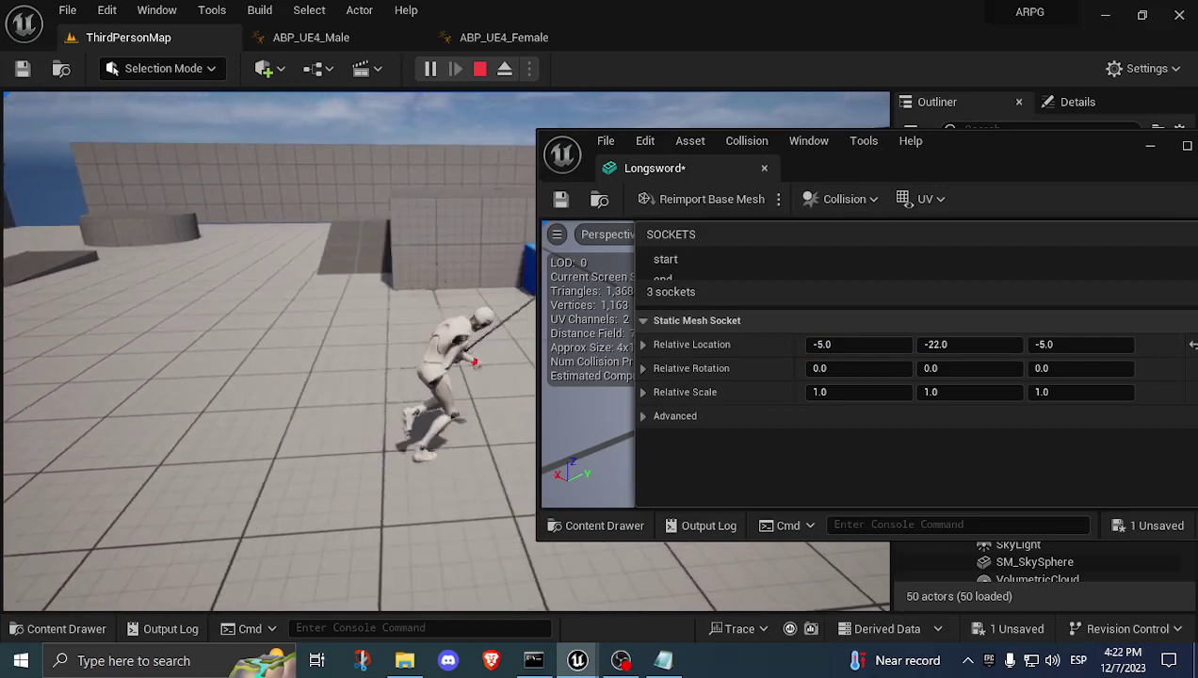
{"action": "key", "text": "a"}
{"action": "key", "text": "w"}
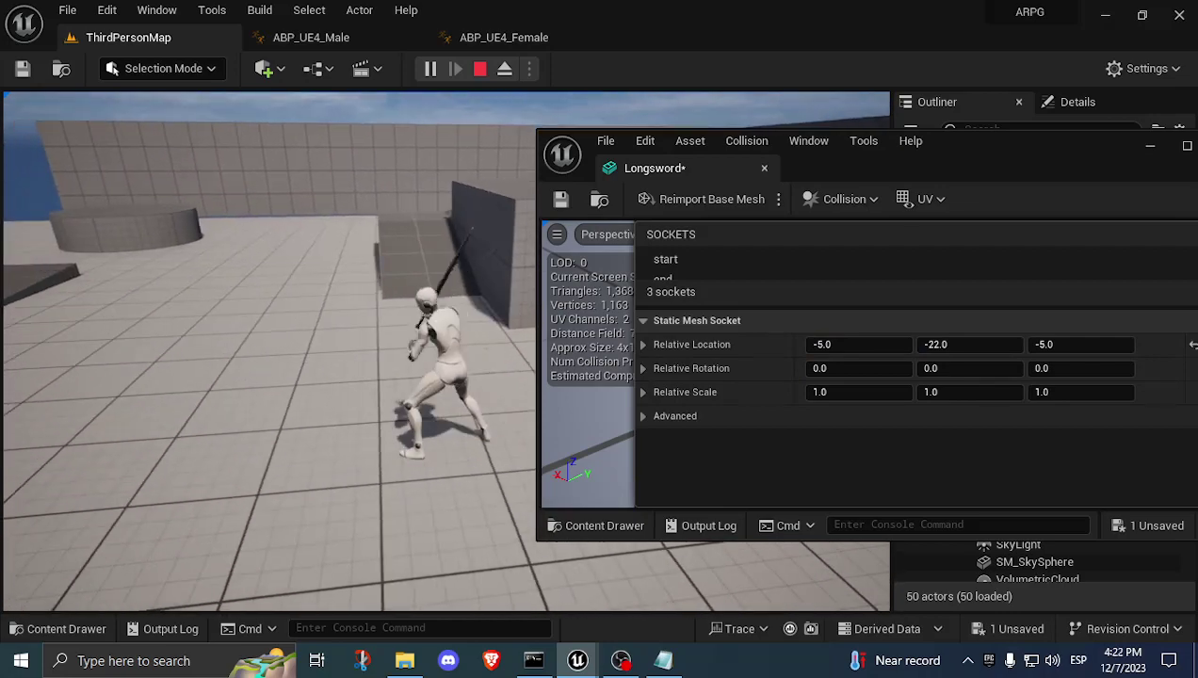
{"action": "key", "text": "d"}
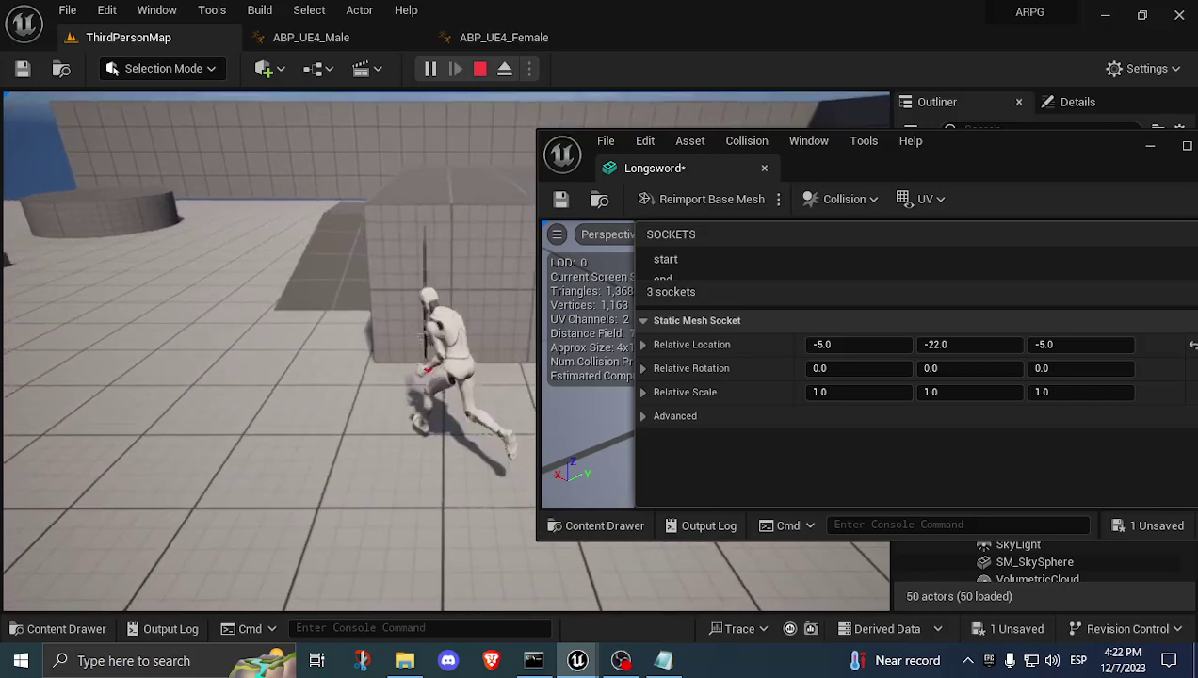
Unequip and re-equip the longsword while moving to check how the left-hand IK switches.
{"action": "key", "text": "s"}
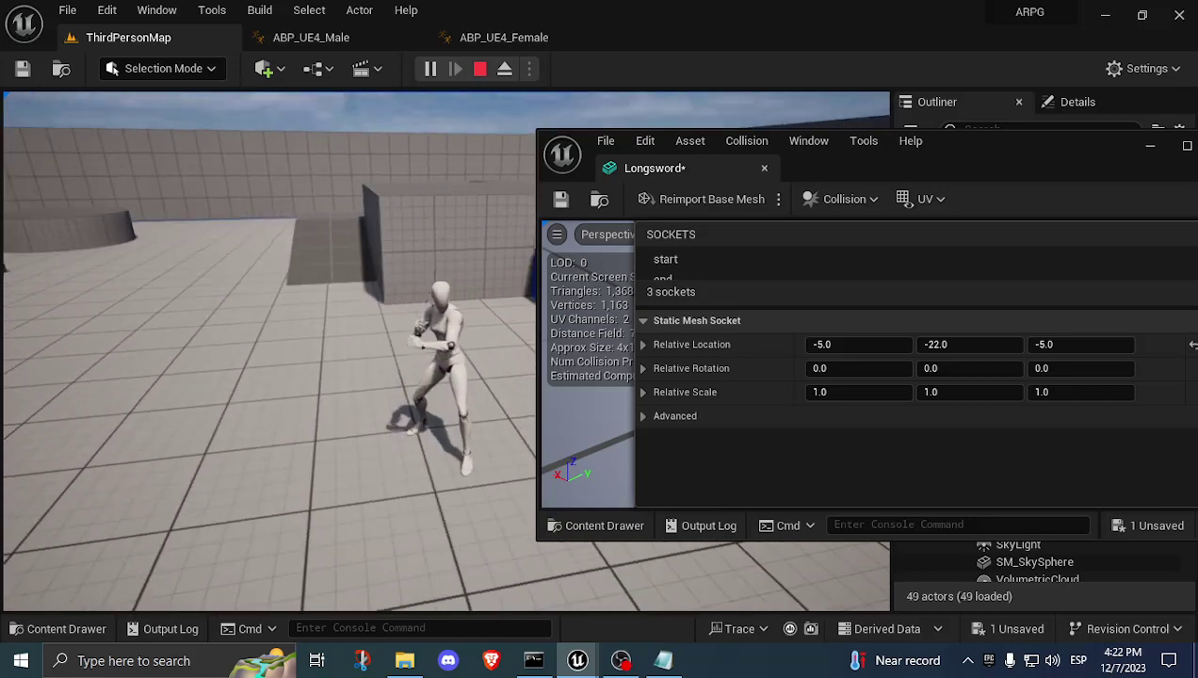
{"action": "key", "text": "w"}
{"action": "key", "text": "e"}
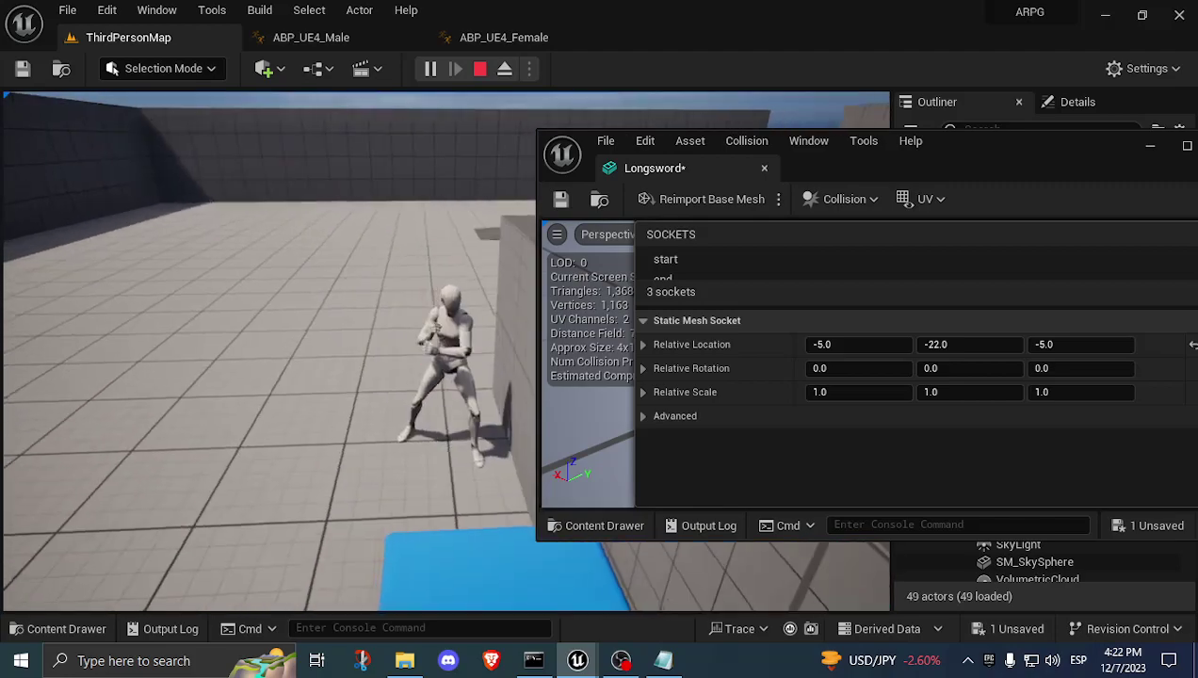
{"action": "key", "text": "s"}
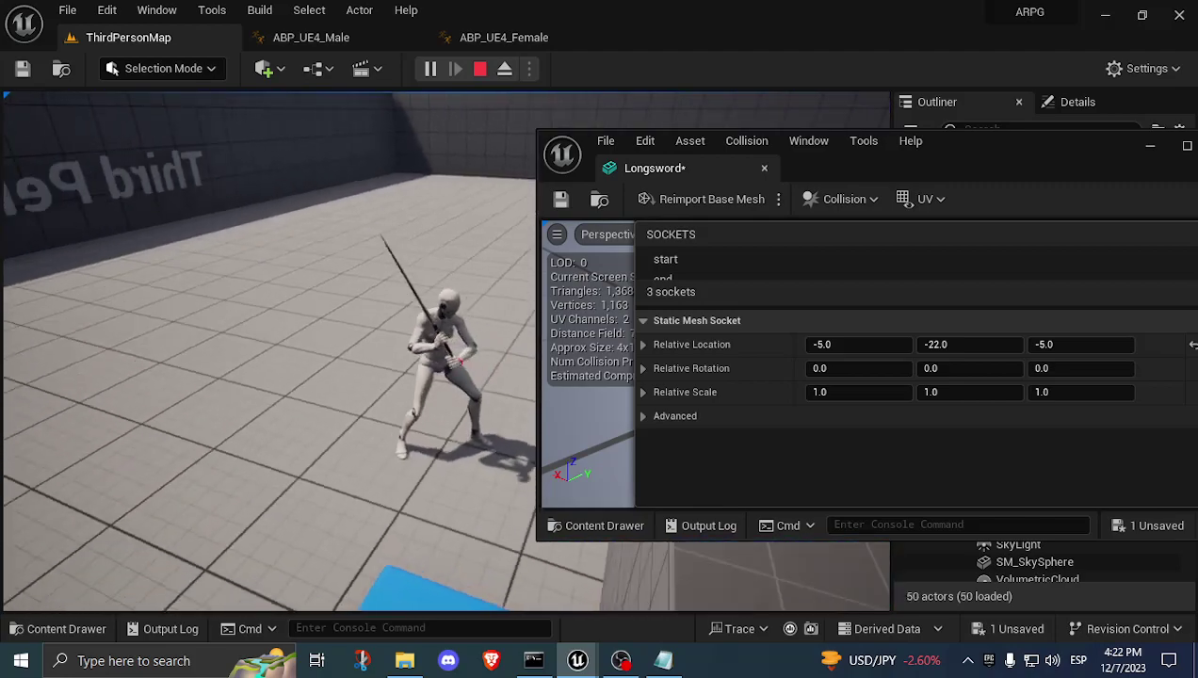
{"action": "key", "text": "w"}
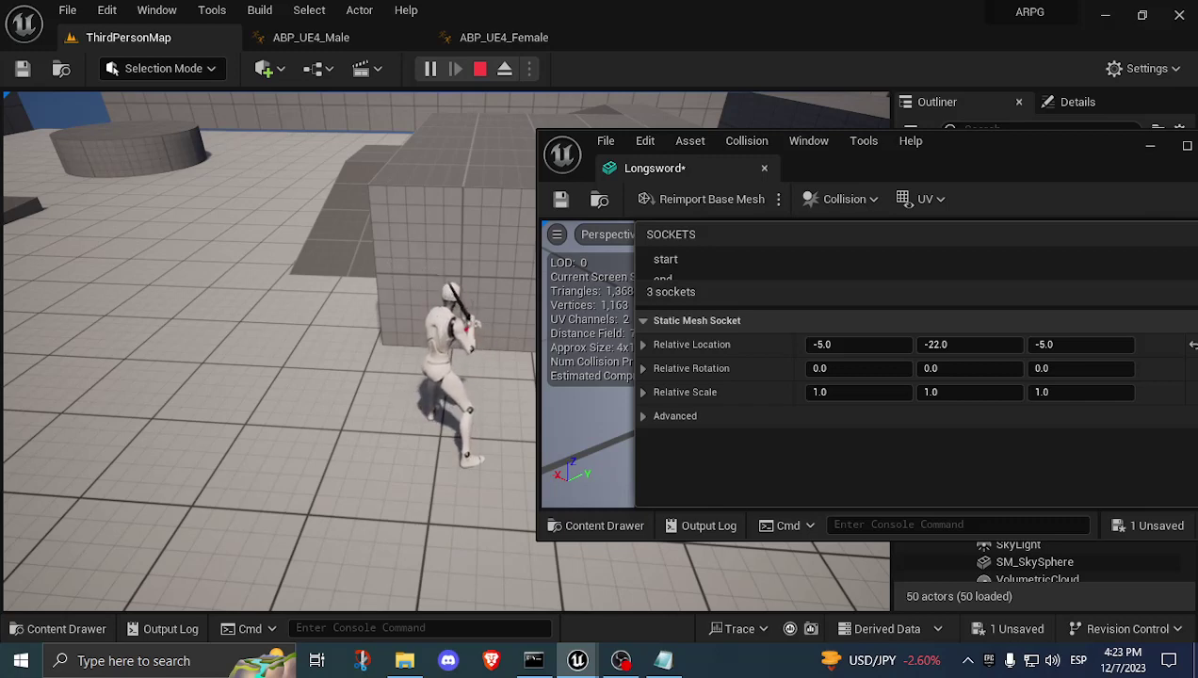
Free the mouse cursor, dock the Longsword editor back in the main window, and return to ABP_UE4_Male.
{"action": "key", "text": "shift+F1"}
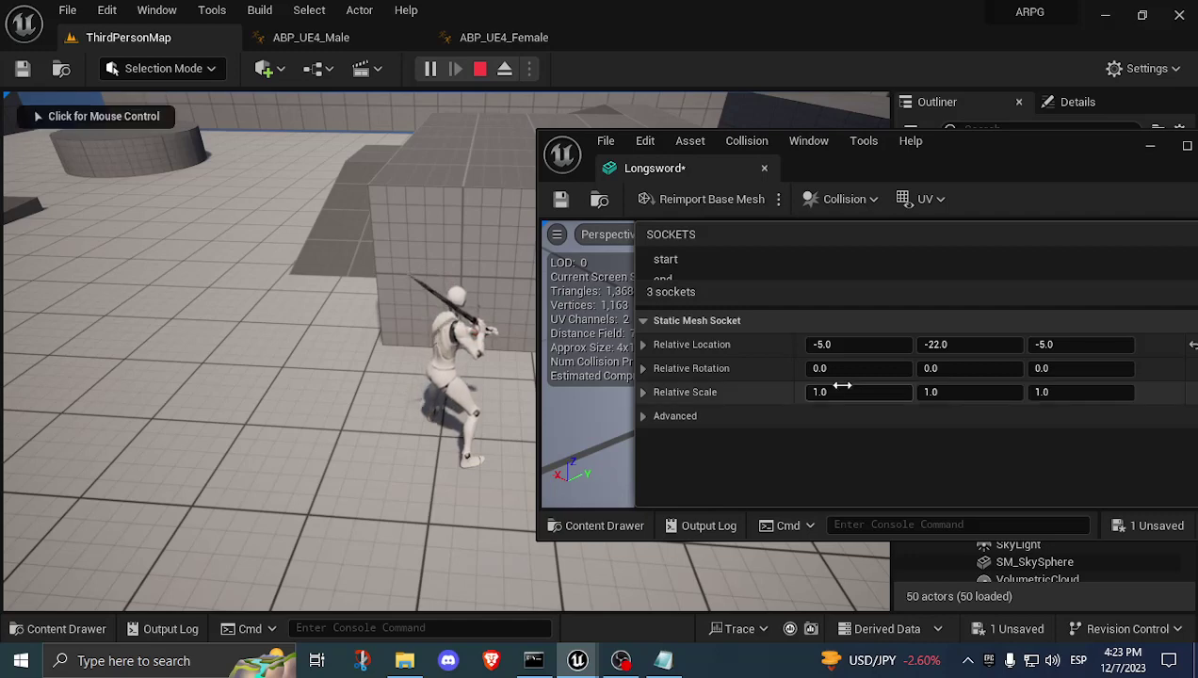
{"action": "left_click", "coordinate": [320, 38]}
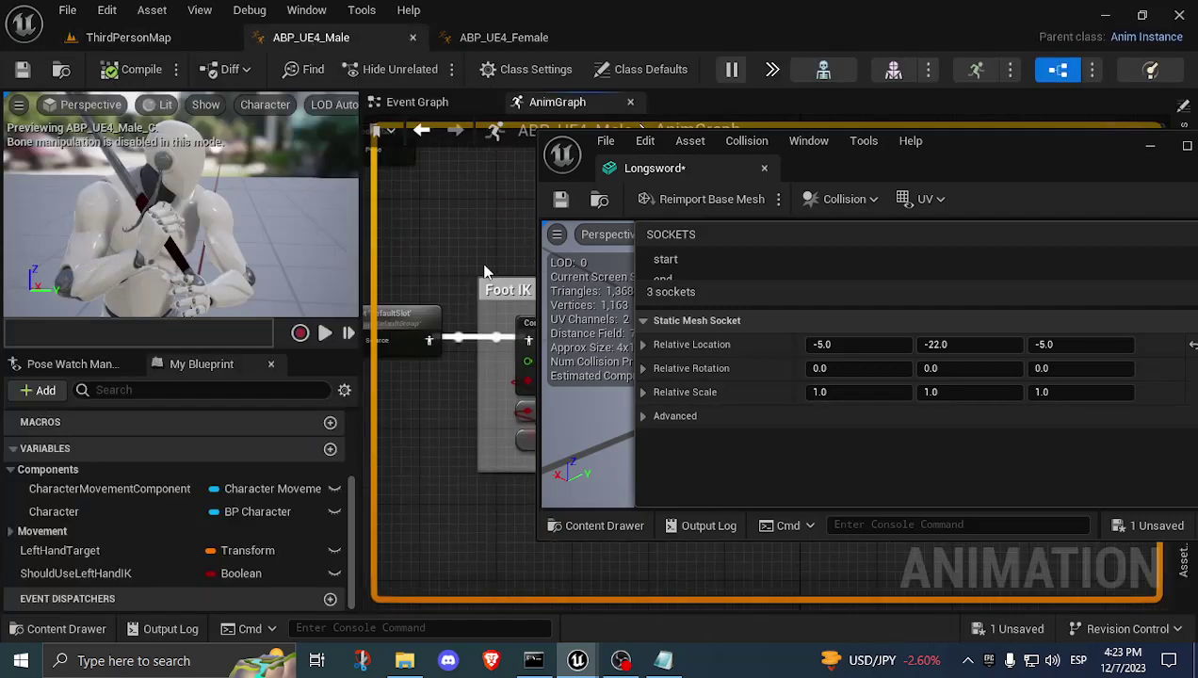
{"action": "left_click_drag", "start_coordinate": [756, 167], "coordinate": [753, 38]}
{"action": "left_click", "coordinate": [309, 36]}
Examine the Left Hand Target and Should Use Left Hand IK inputs of the Hand IK Control Rig.
{"action": "scroll", "coordinate": [855, 497], "scroll_direction": "up", "scroll_amount": 3}
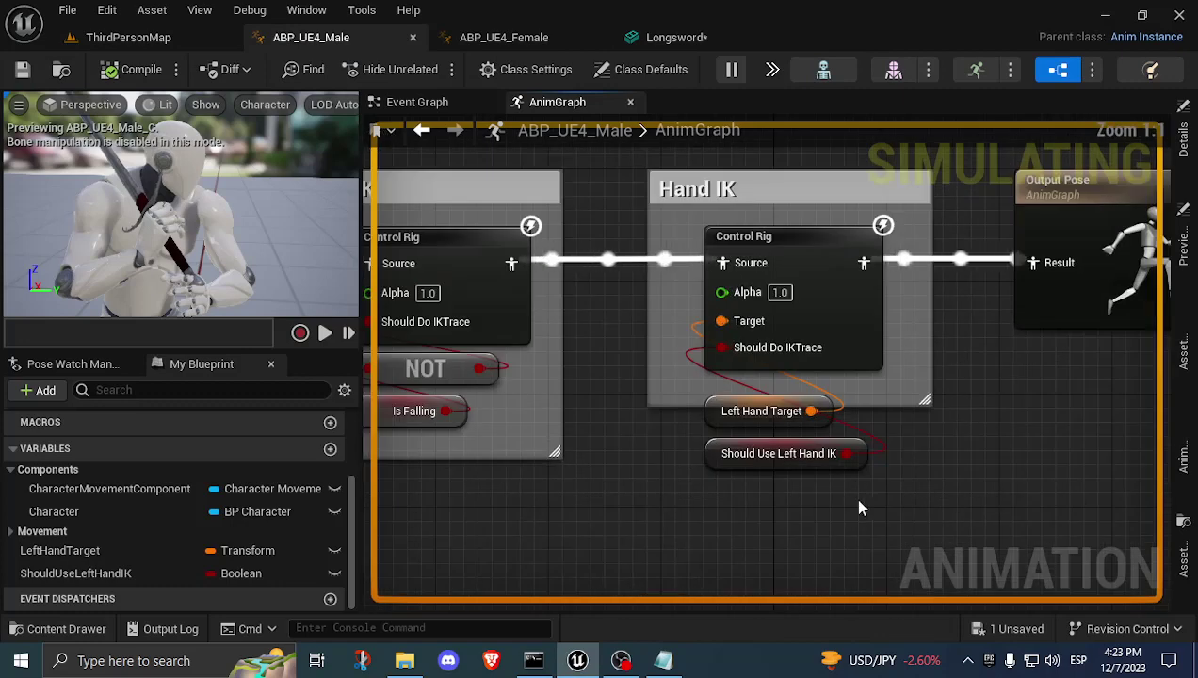
{"action": "left_click_drag", "start_coordinate": [856, 497], "coordinate": [693, 437]}
{"action": "left_click", "coordinate": [655, 557]}
{"action": "left_click_drag", "start_coordinate": [682, 508], "coordinate": [857, 439]}
{"action": "right_click", "coordinate": [858, 437]}
Examine the ABP_UE4_Male Event Graph branch that sets Left Hand Target and Should Use Left Hand IK from Is Longsword Equipped.
{"action": "left_click", "coordinate": [417, 102]}
{"action": "scroll", "coordinate": [1036, 377], "scroll_direction": "down", "scroll_amount": 2}
{"action": "scroll", "coordinate": [776, 365], "scroll_direction": "down", "scroll_amount": 2}
{"action": "right_click_drag", "start_coordinate": [623, 446], "coordinate": [821, 455]}
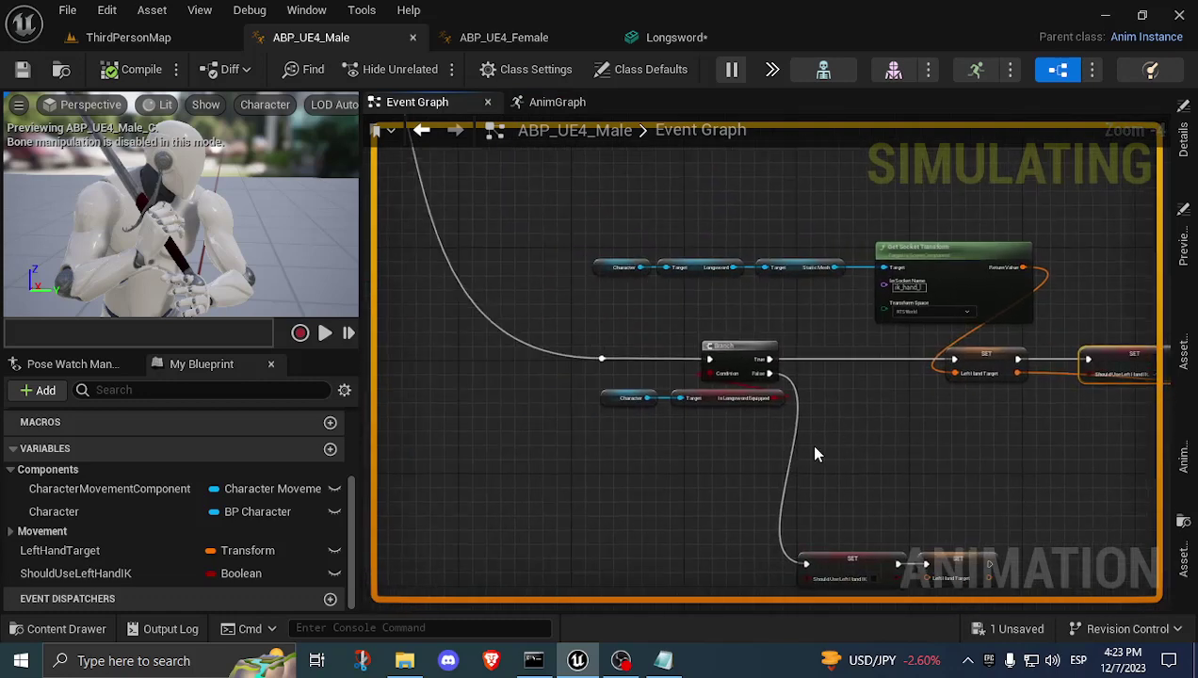
{"action": "left_click_drag", "start_coordinate": [819, 443], "coordinate": [593, 392]}
{"action": "right_click_drag", "start_coordinate": [909, 464], "coordinate": [661, 462]}
{"action": "left_click_drag", "start_coordinate": [900, 439], "coordinate": [830, 322]}
{"action": "left_click", "coordinate": [802, 440]}
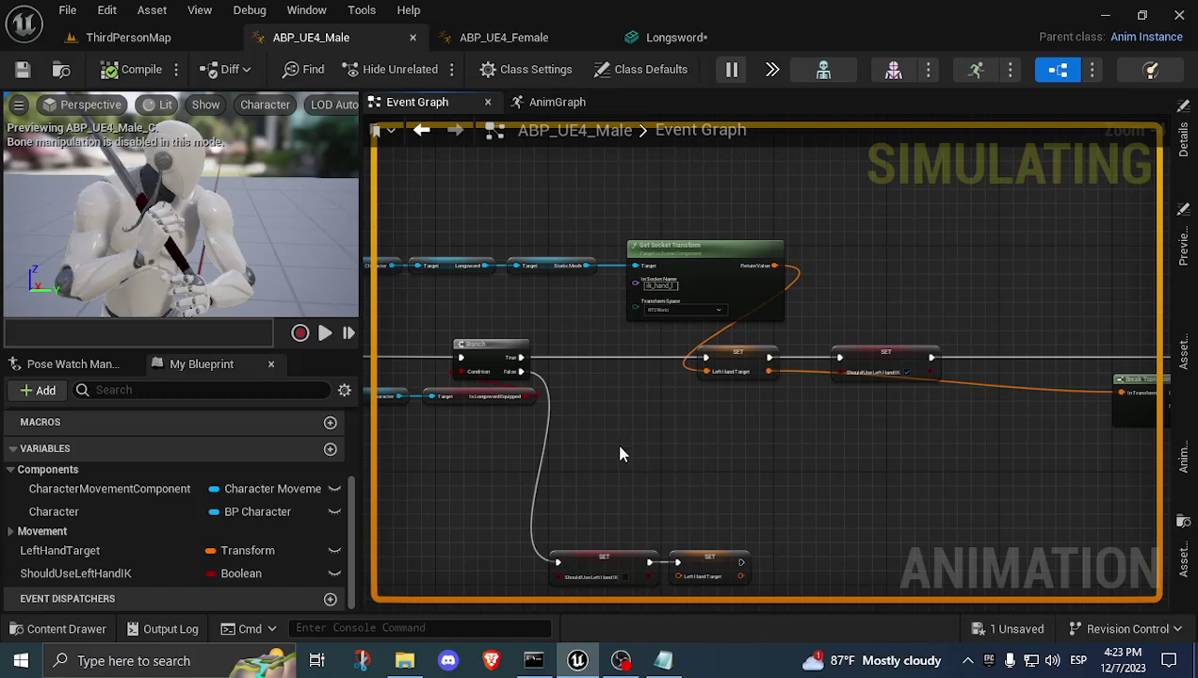
Inspect the ik_hand_l Get Socket Transform node and the SET nodes it feeds in the Event Graph.
{"action": "scroll", "coordinate": [847, 443], "scroll_direction": "down", "scroll_amount": 3}
{"action": "scroll", "coordinate": [675, 399], "scroll_direction": "up", "scroll_amount": 3}
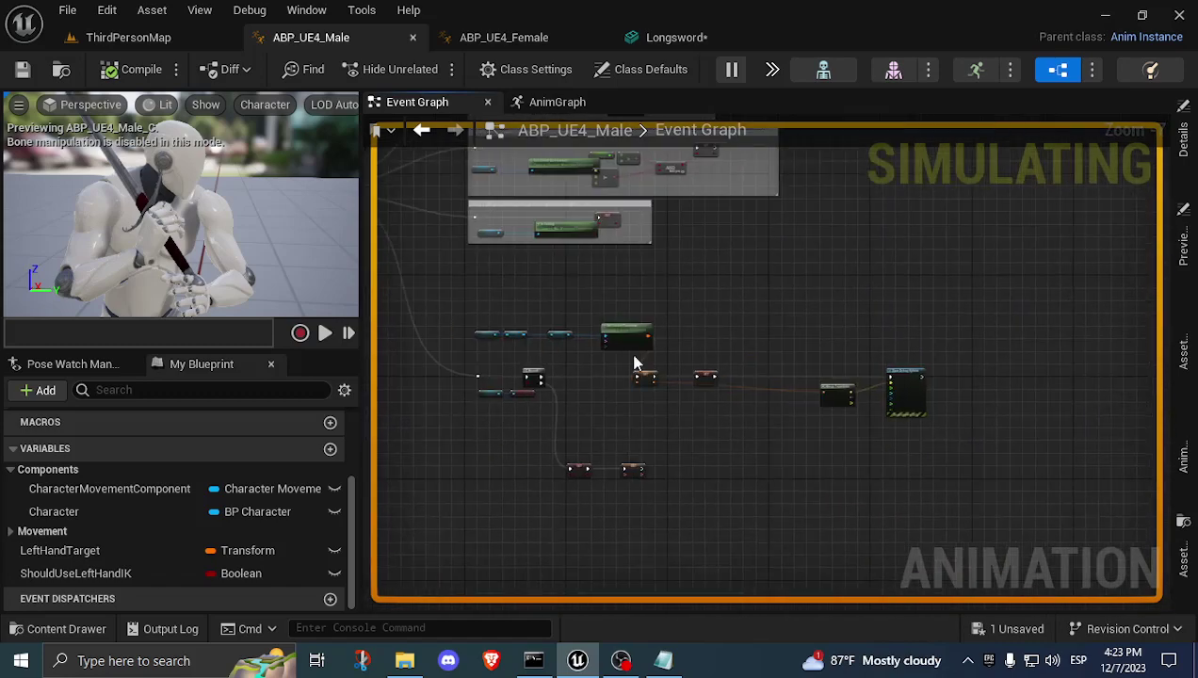
{"action": "scroll", "coordinate": [640, 427], "scroll_direction": "up", "scroll_amount": 2}
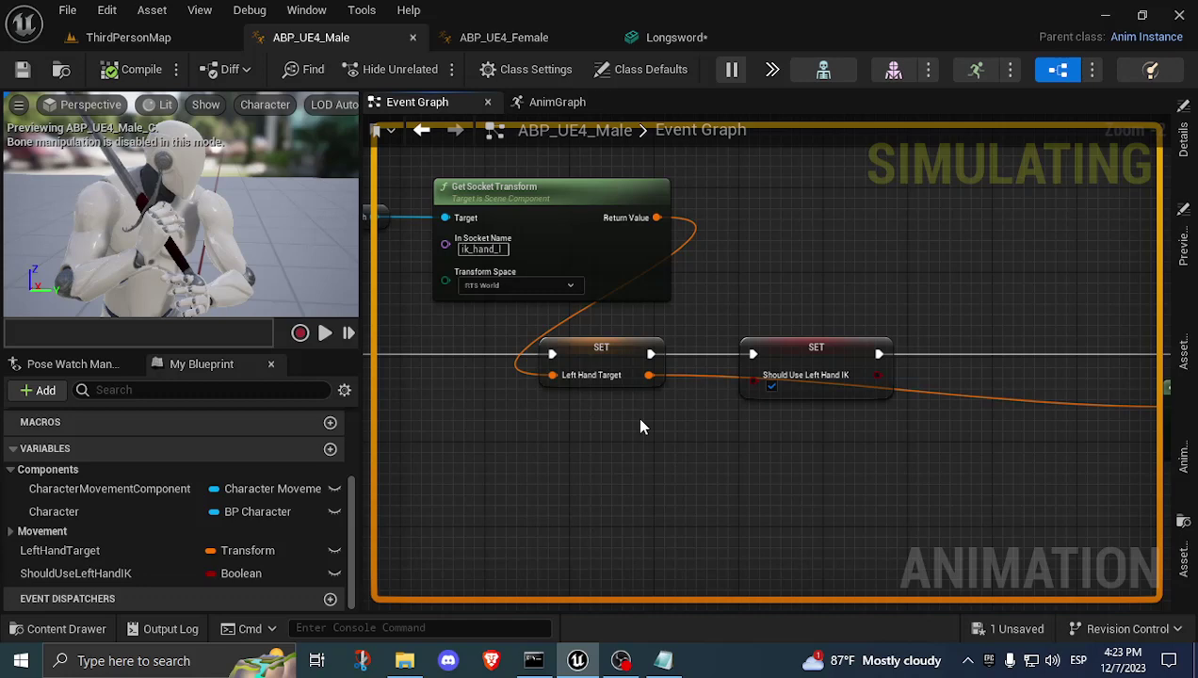
{"action": "left_click_drag", "start_coordinate": [718, 437], "coordinate": [885, 262]}
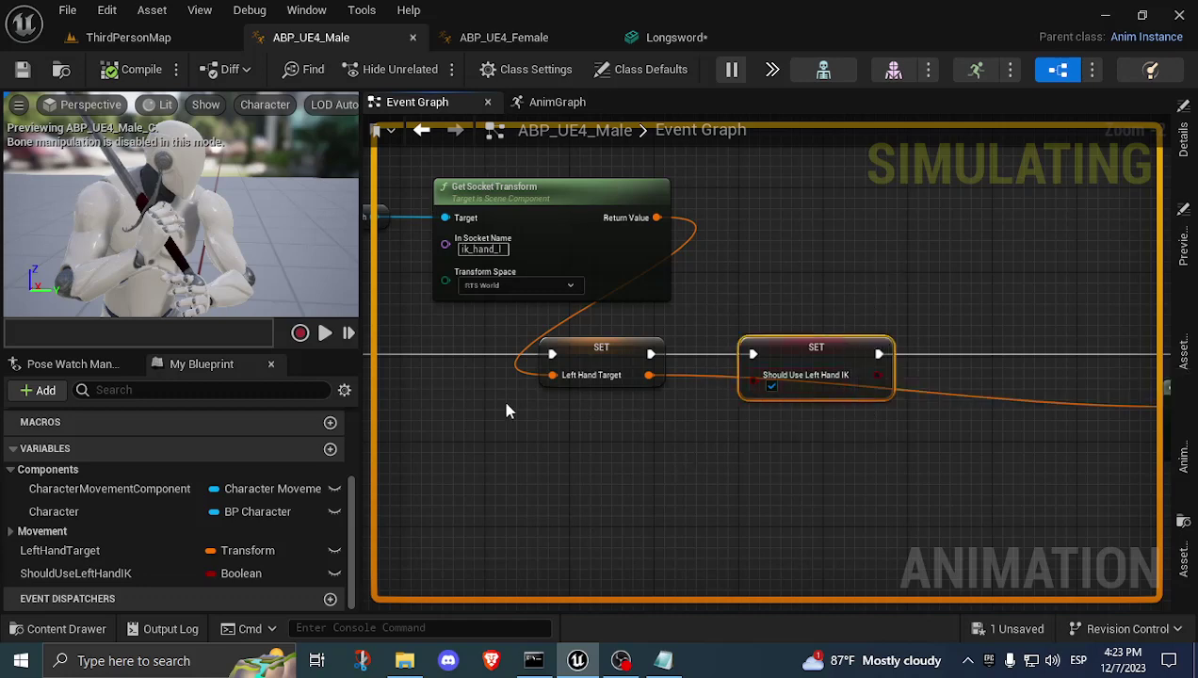
{"action": "right_click_drag", "start_coordinate": [506, 411], "coordinate": [589, 425]}
Return to the running ThirdPersonMap, move the character with the longsword, and free the mouse cursor.
{"action": "left_click", "coordinate": [128, 37]}
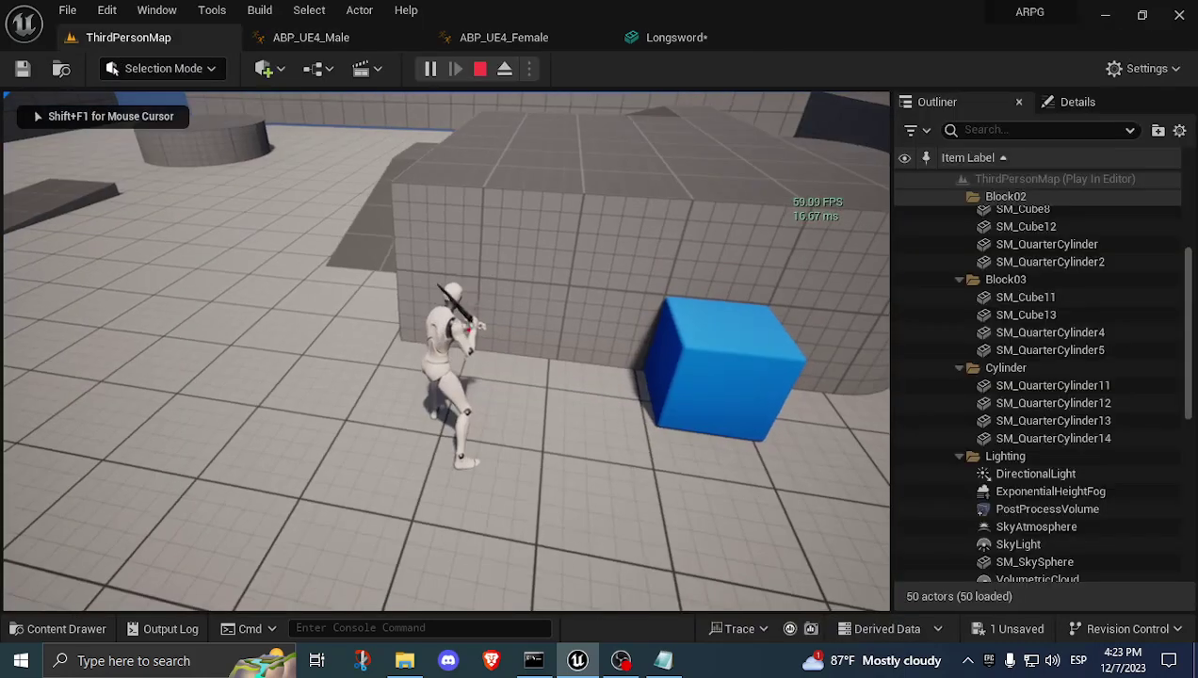
{"action": "key", "text": "a"}
{"action": "key", "text": "d"}
{"action": "key", "text": "w"}
{"action": "key", "text": "shift+F1"}
Detach the Longsword editor beside the running game again, and bring the character's hands into close view.
{"action": "left_click", "coordinate": [676, 38]}
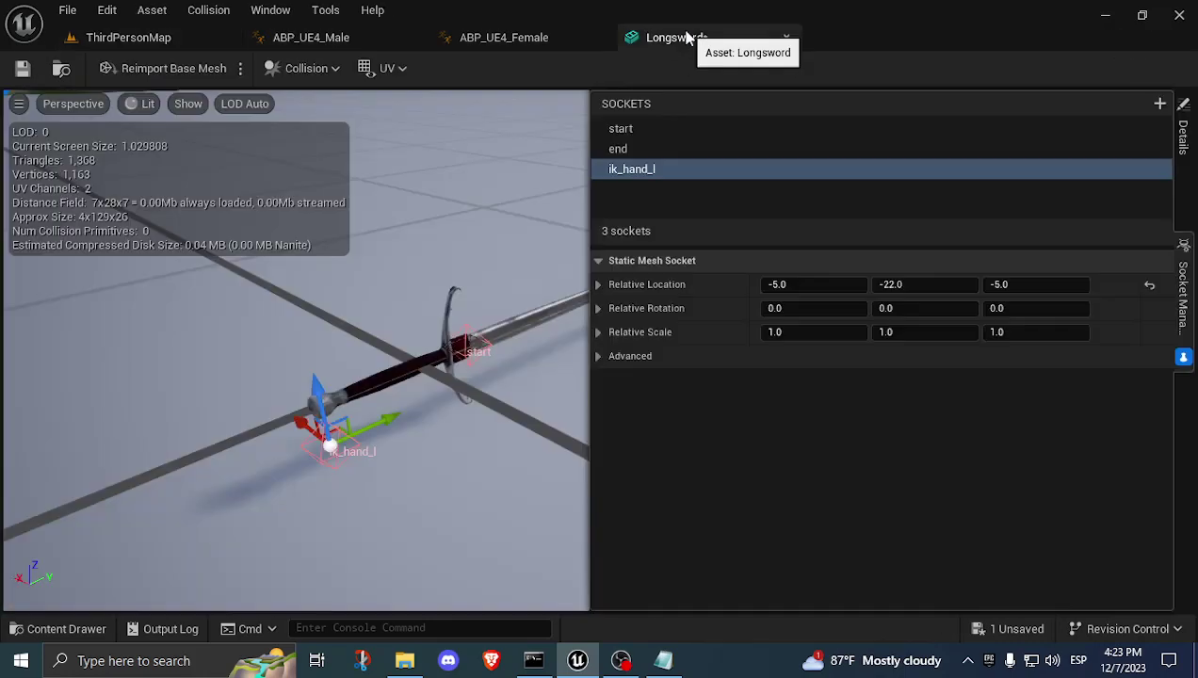
{"action": "left_click_drag", "start_coordinate": [686, 34], "coordinate": [704, 129]}
{"action": "left_click", "coordinate": [166, 41]}
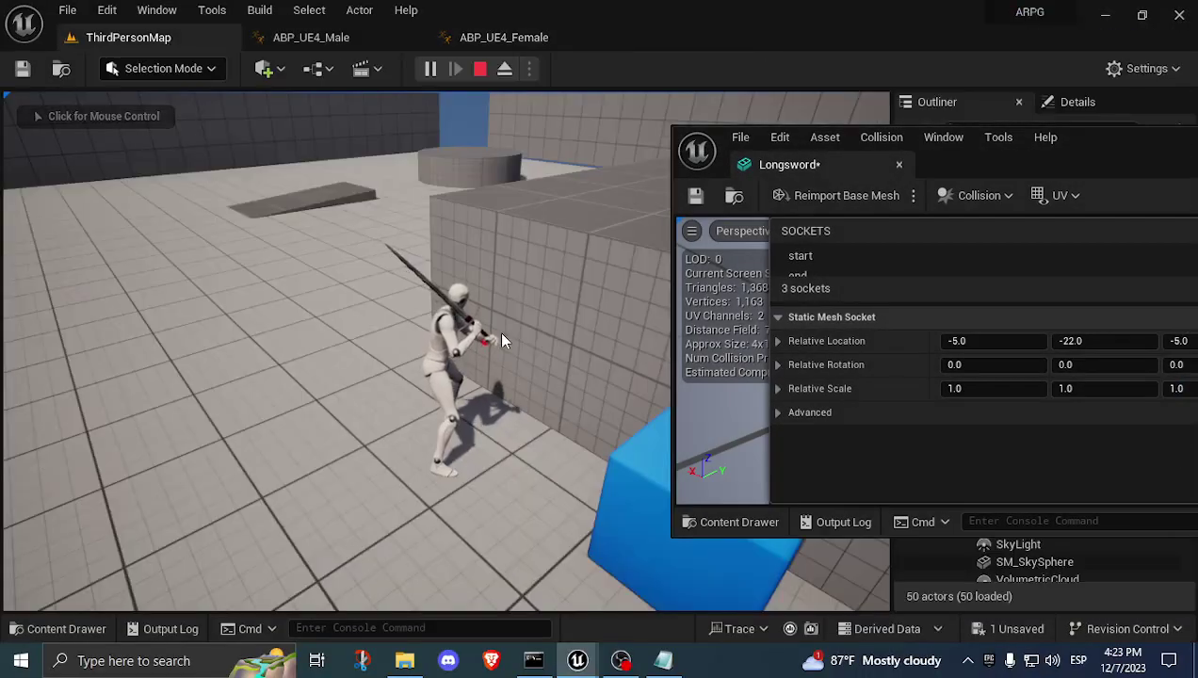
{"action": "left_click", "coordinate": [357, 302]}
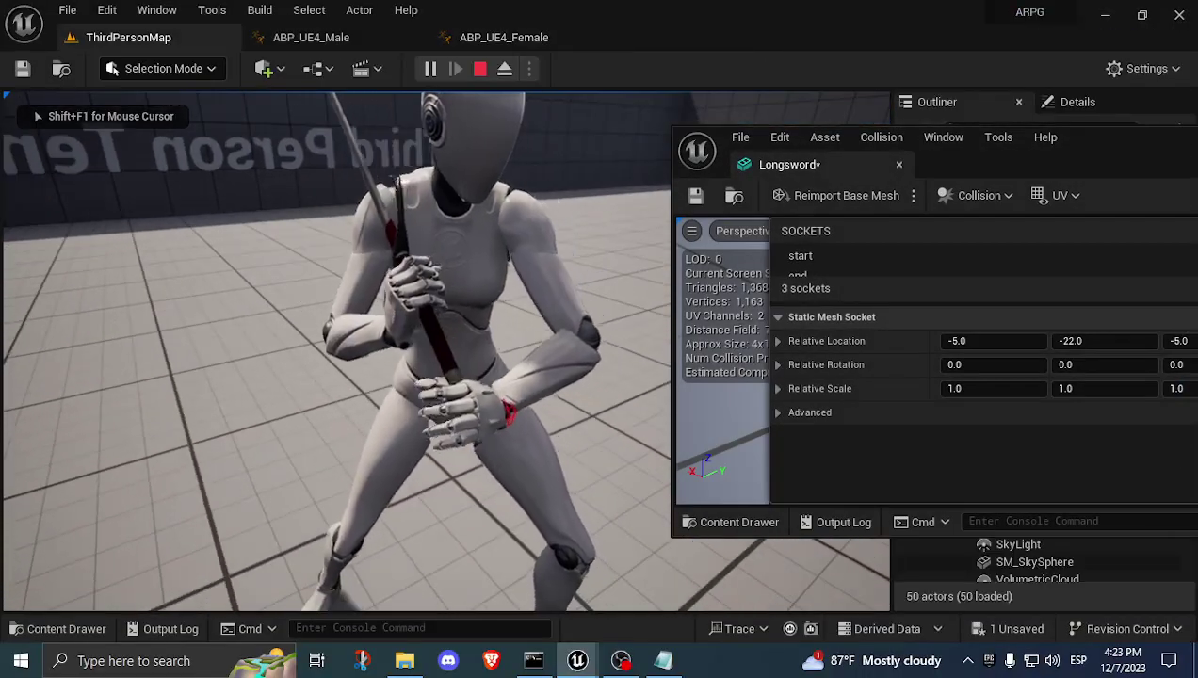
{"action": "key", "text": "shift+F1"}
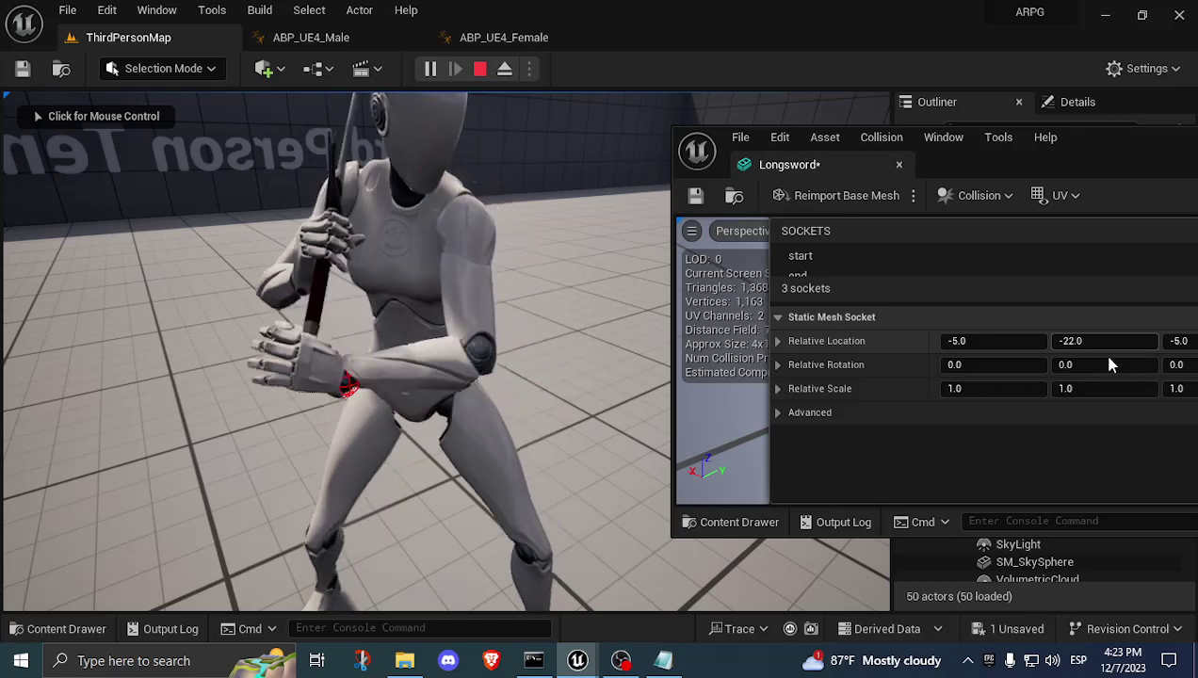
Try -25 and -30 as the ik_hand_l socket's relative location Y.
{"action": "left_click_drag", "start_coordinate": [768, 362], "coordinate": [733, 361]}
{"action": "left_click", "coordinate": [1101, 342]}
{"action": "type", "text": "-25"}
{"action": "key", "text": "Return"}
{"action": "left_click", "coordinate": [1102, 341]}
{"action": "type", "text": "-30"}
{"action": "key", "text": "Return"}
Try 30, 20, 1 and 5 as the ik_hand_l socket's relative location Y.
{"action": "left_click", "coordinate": [1101, 341]}
{"action": "type", "text": "30"}
{"action": "key", "text": "Return"}
{"action": "left_click", "coordinate": [1102, 342]}
{"action": "type", "text": "20"}
{"action": "key", "text": "Return"}
{"action": "left_click", "coordinate": [1101, 342]}
{"action": "type", "text": "1"}
{"action": "key", "text": "Return"}
{"action": "type", "text": "5"}
{"action": "key", "text": "Return"}
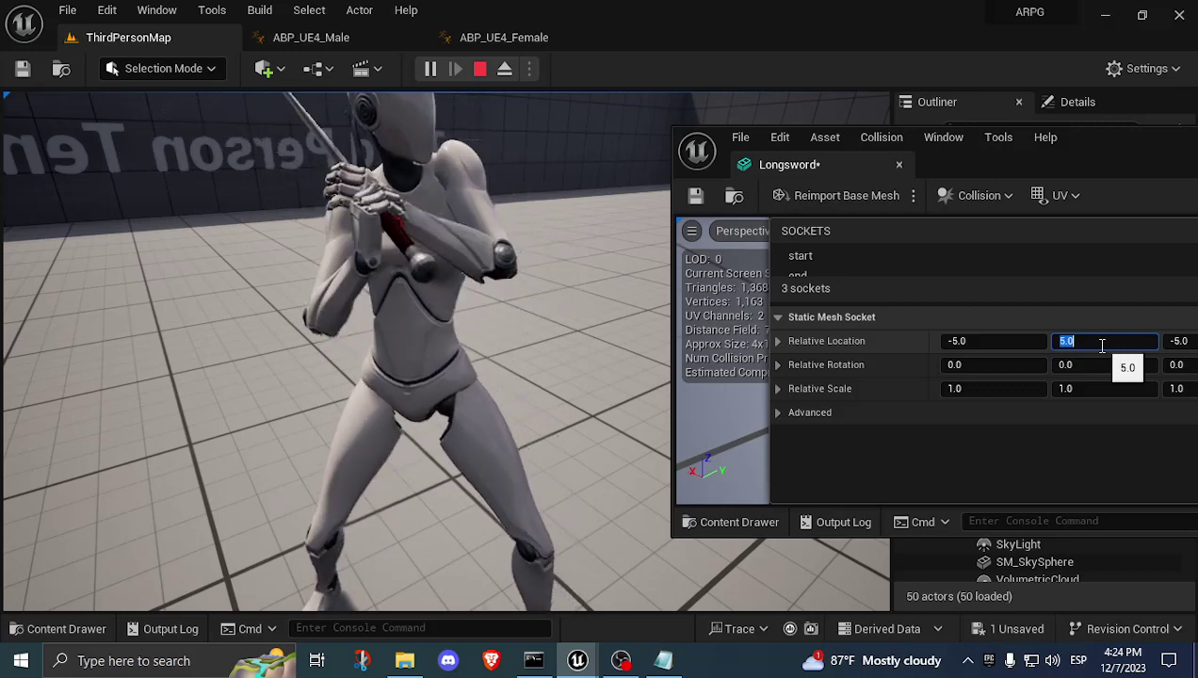
Try -10 and -15 as the ik_hand_l socket's relative location Y, and set it to -12.
{"action": "type", "text": "-10"}
{"action": "key", "text": "Return"}
{"action": "left_click", "coordinate": [1101, 342]}
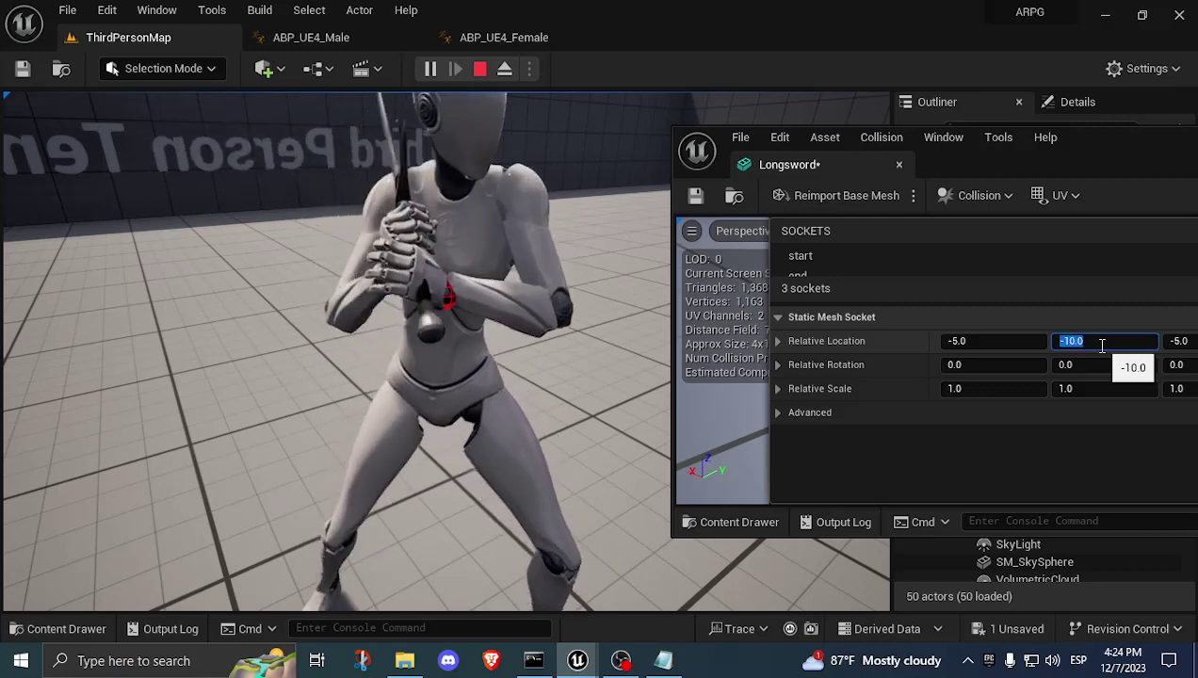
{"action": "type", "text": "-15"}
{"action": "key", "text": "Return"}
{"action": "left_click", "coordinate": [1102, 342]}
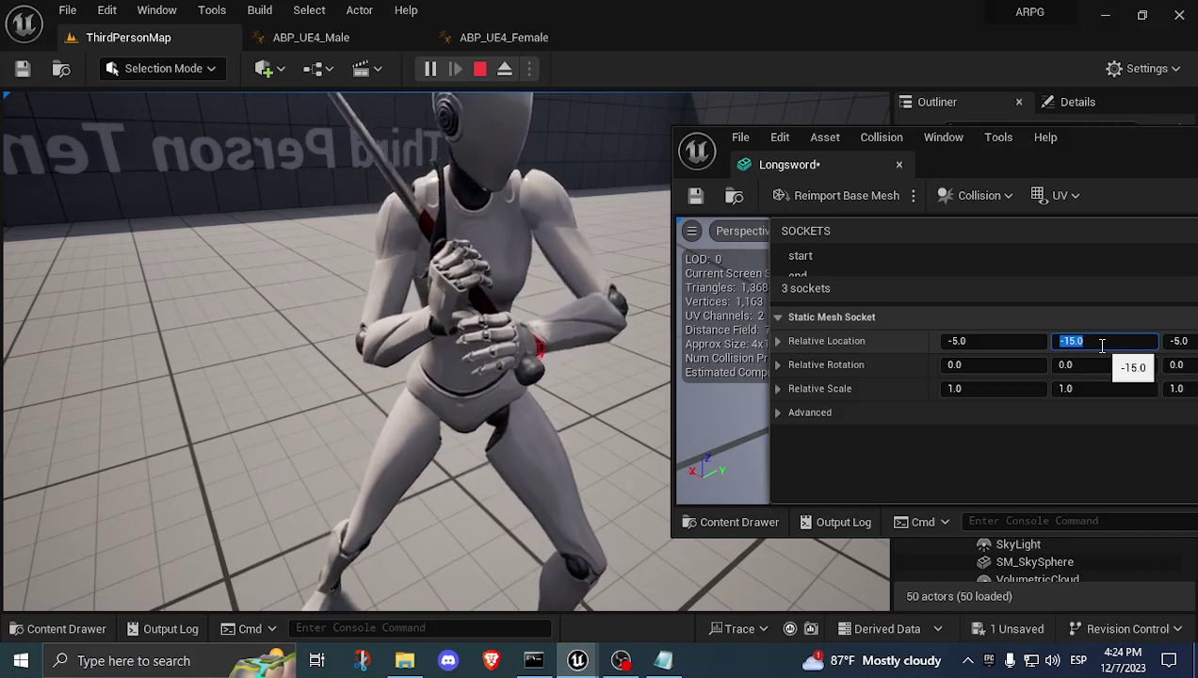
{"action": "type", "text": "-12"}
{"action": "key", "text": "Return"}
{"action": "left_click", "coordinate": [1101, 342]}
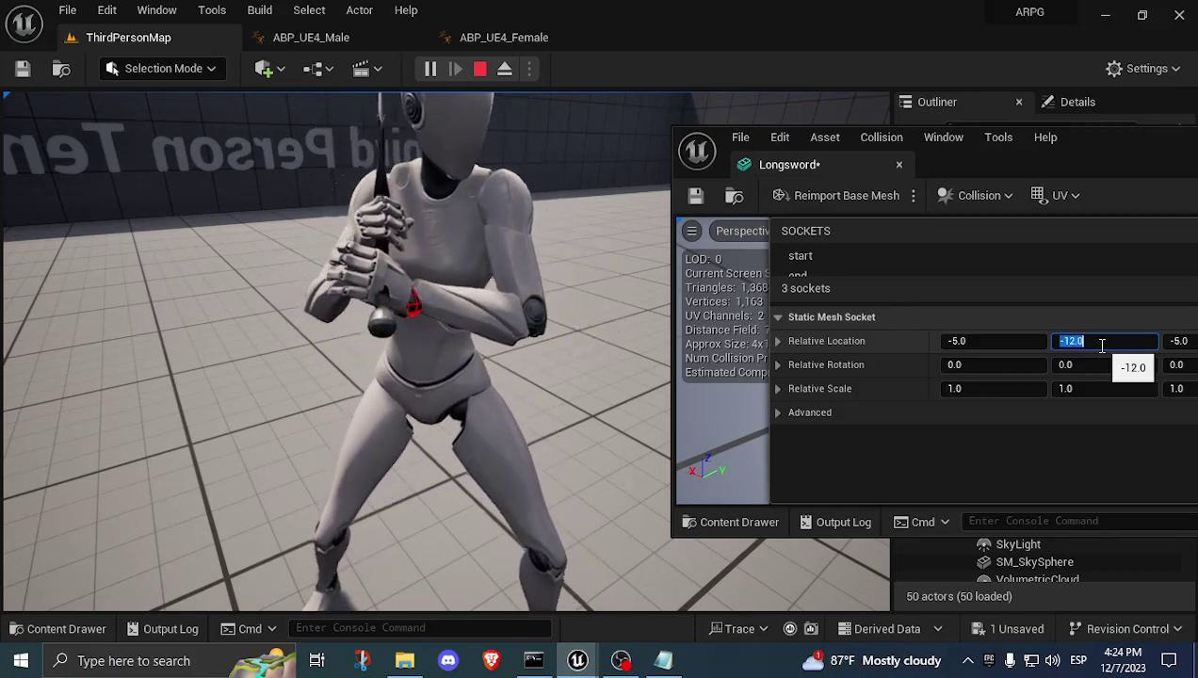
Try 4 and -4 as the ik_hand_l socket's relative location X, and set it to -10.
{"action": "left_click", "coordinate": [986, 342]}
{"action": "type", "text": "-4"}
{"action": "key", "text": "Return"}
{"action": "type", "text": "-"}
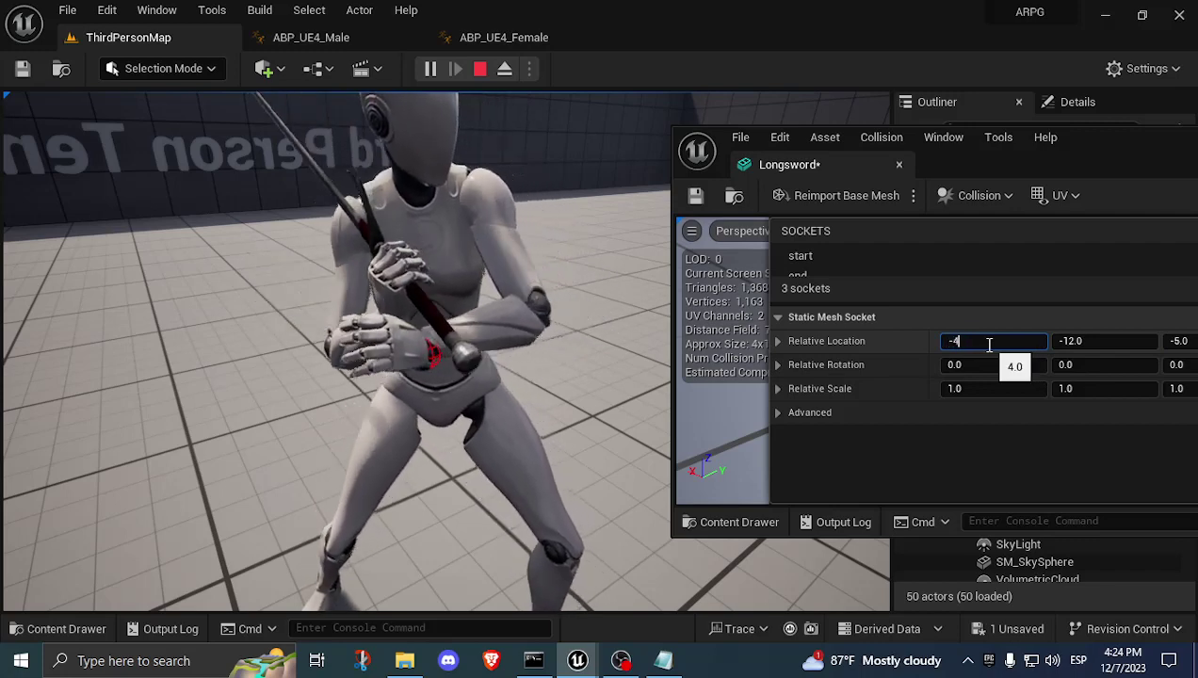
{"action": "type", "text": "10"}
{"action": "key", "text": "Return"}
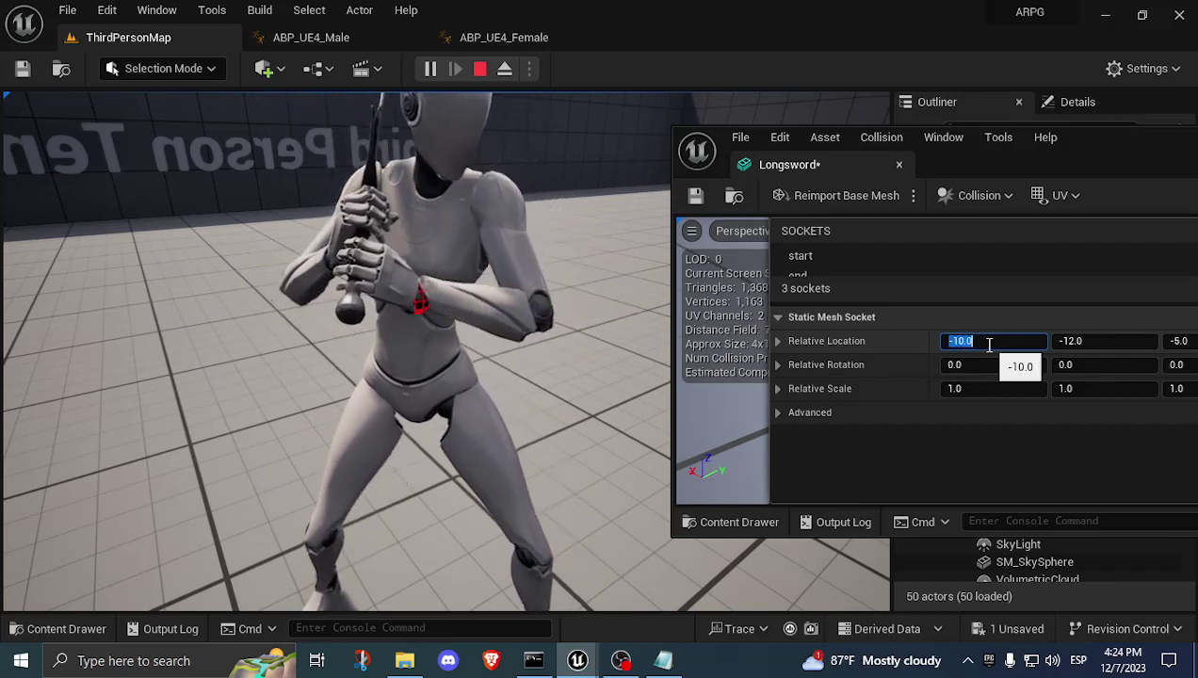
Try -10 as the ik_hand_l socket's relative location Y.
{"action": "left_click", "coordinate": [1094, 341]}
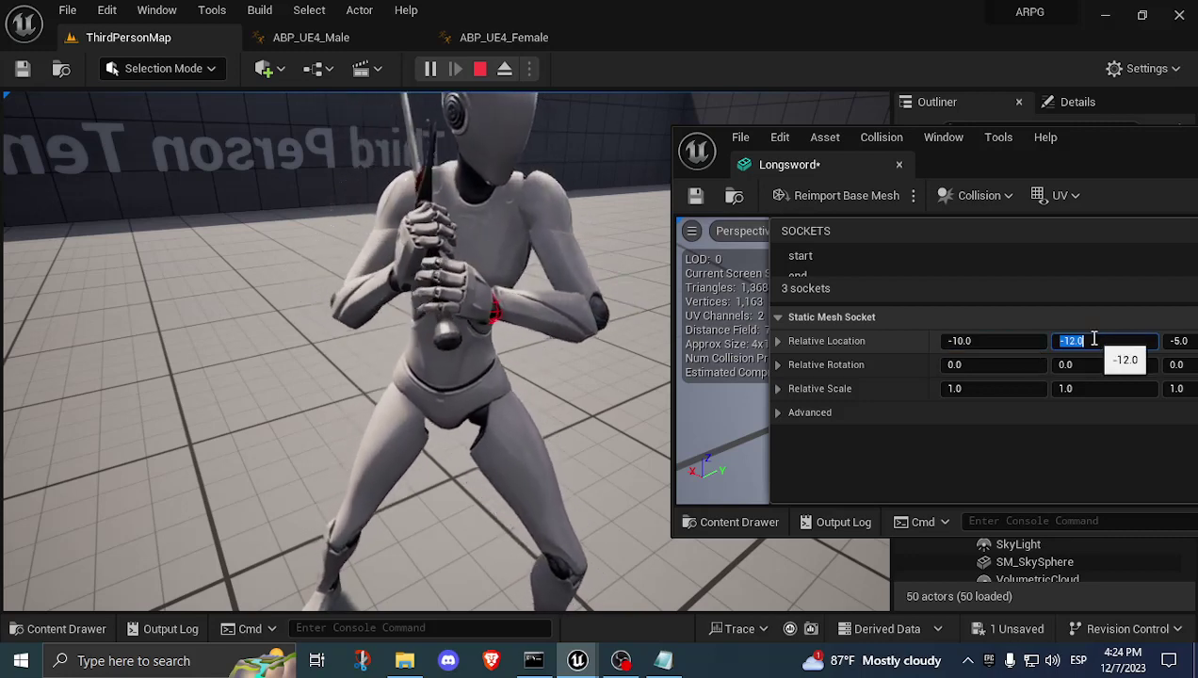
{"action": "type", "text": "-10"}
{"action": "key", "text": "Return"}
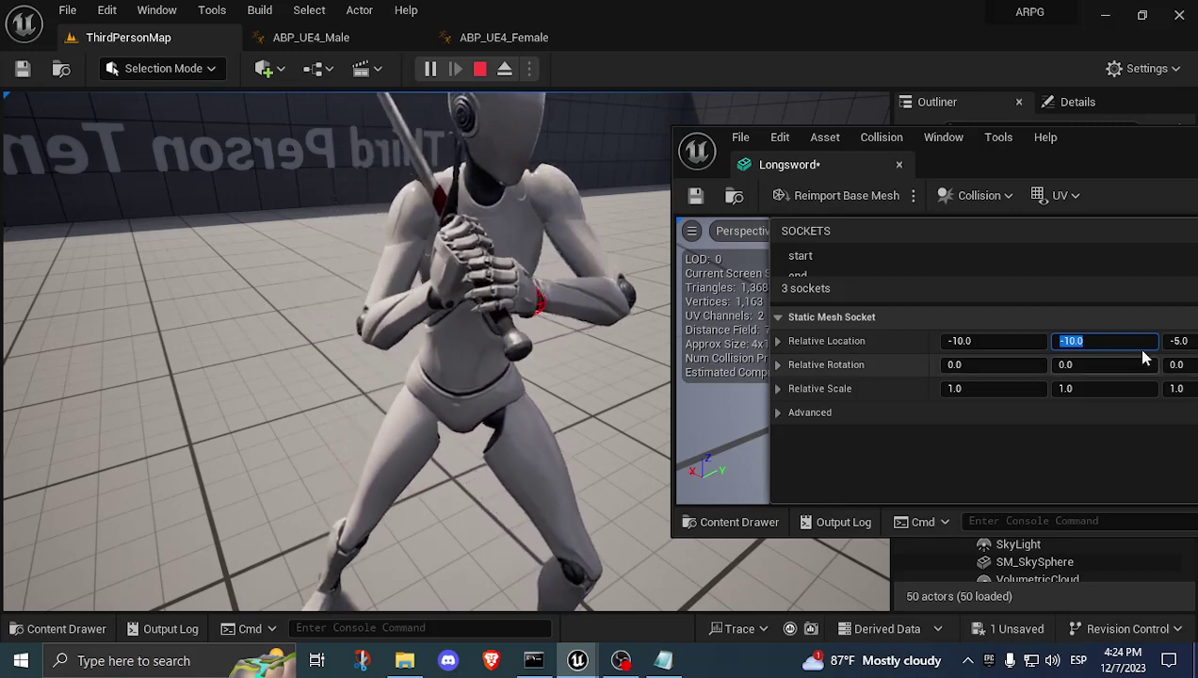
Set the ik_hand_l socket's relative location Z to -4 and its Y to -12.
{"action": "left_click", "coordinate": [1183, 339]}
{"action": "type", "text": "-4"}
{"action": "key", "text": "Return"}
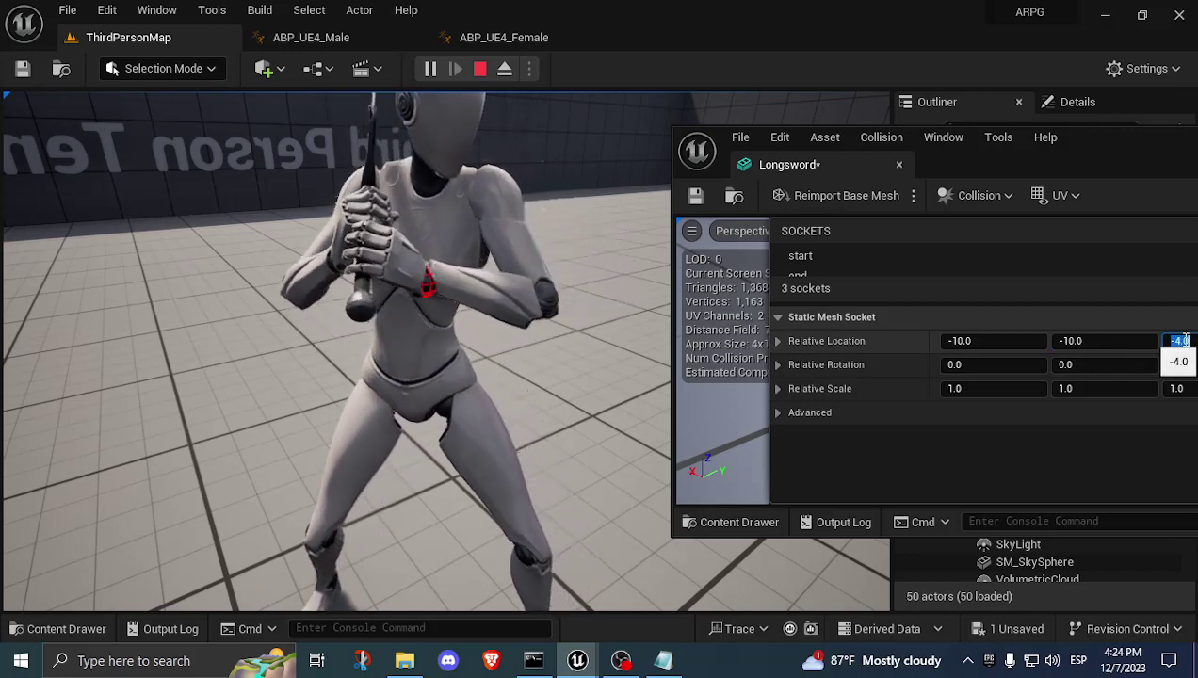
{"action": "left_click", "coordinate": [1116, 340]}
{"action": "type", "text": "-12"}
{"action": "key", "text": "Return"}
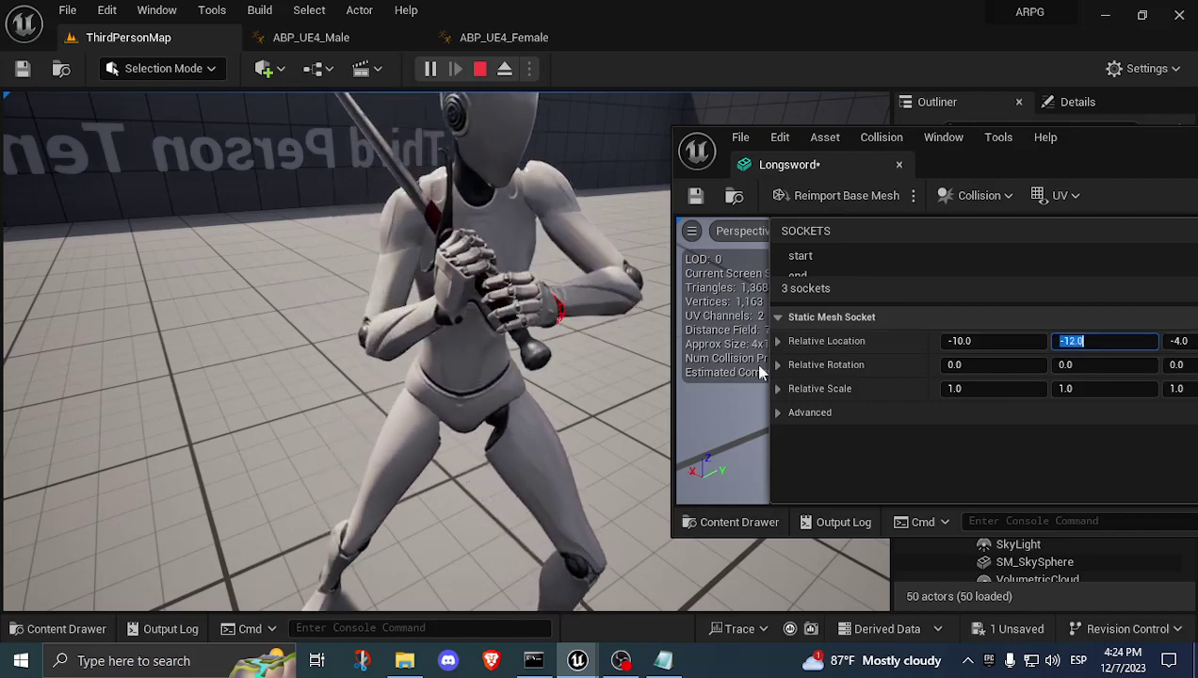
Return to the running game and move the character around the level to check the two-handed grip.
{"action": "left_click", "coordinate": [584, 396]}
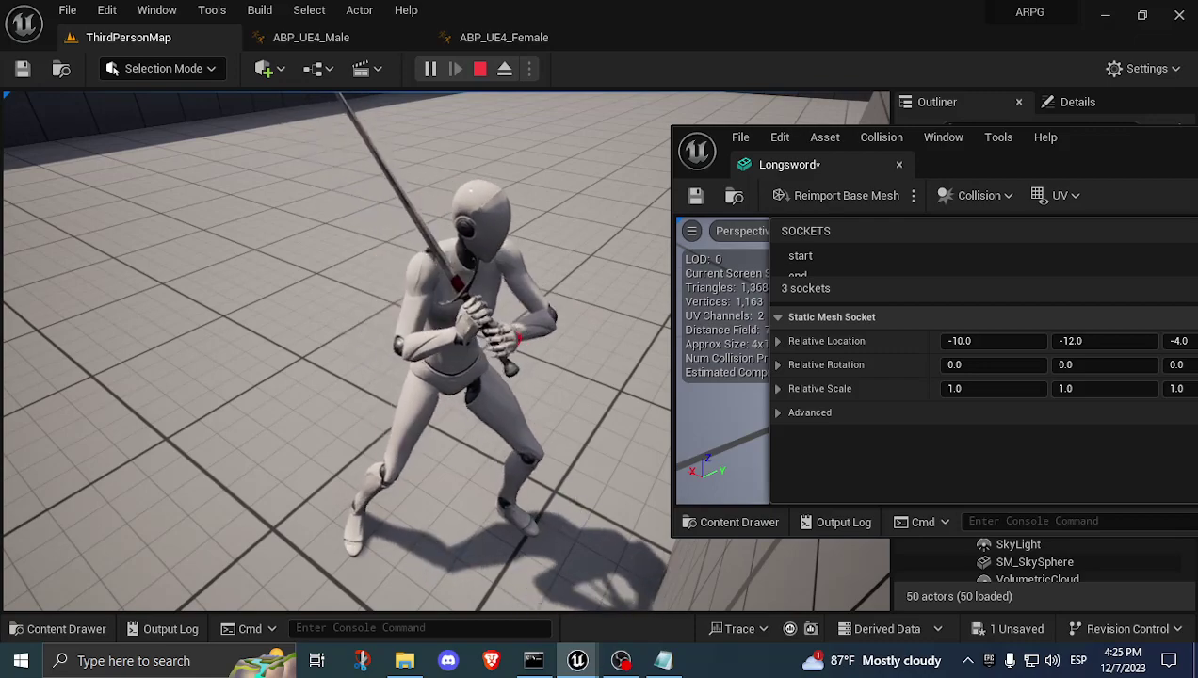
{"action": "key", "text": "w"}
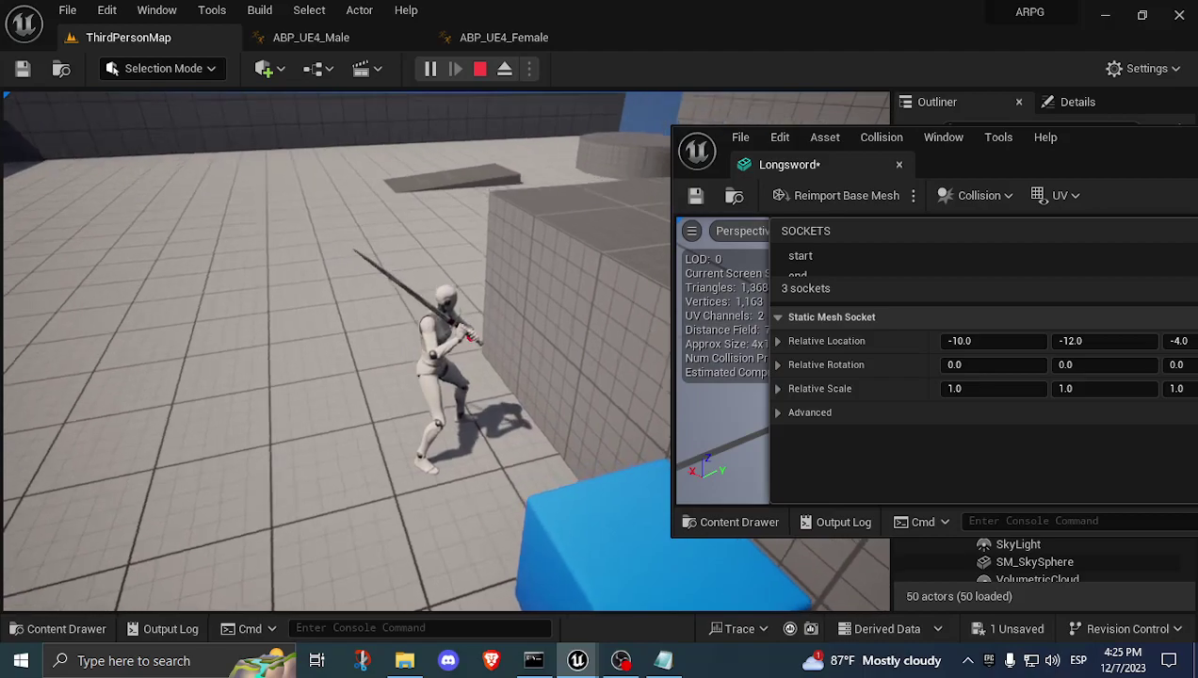